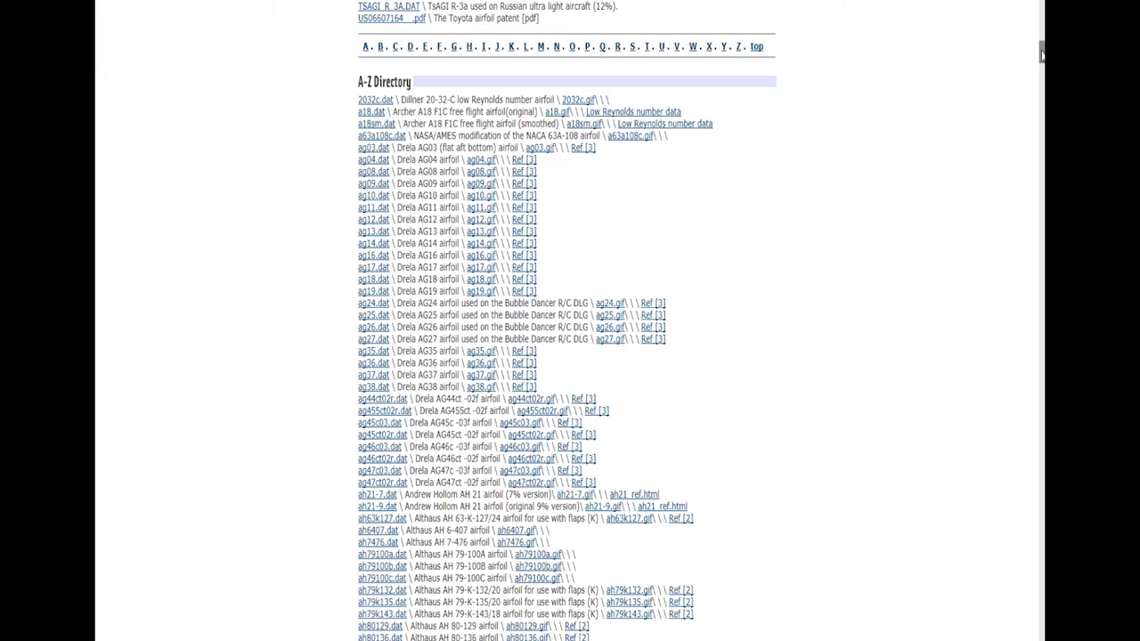
# Scroll the UIUC Airfoil Coordinates Database page down to its A–Z directory of .dat files
pyautogui.moveTo(1042, 51); pyautogui.dragTo(1042, 100)
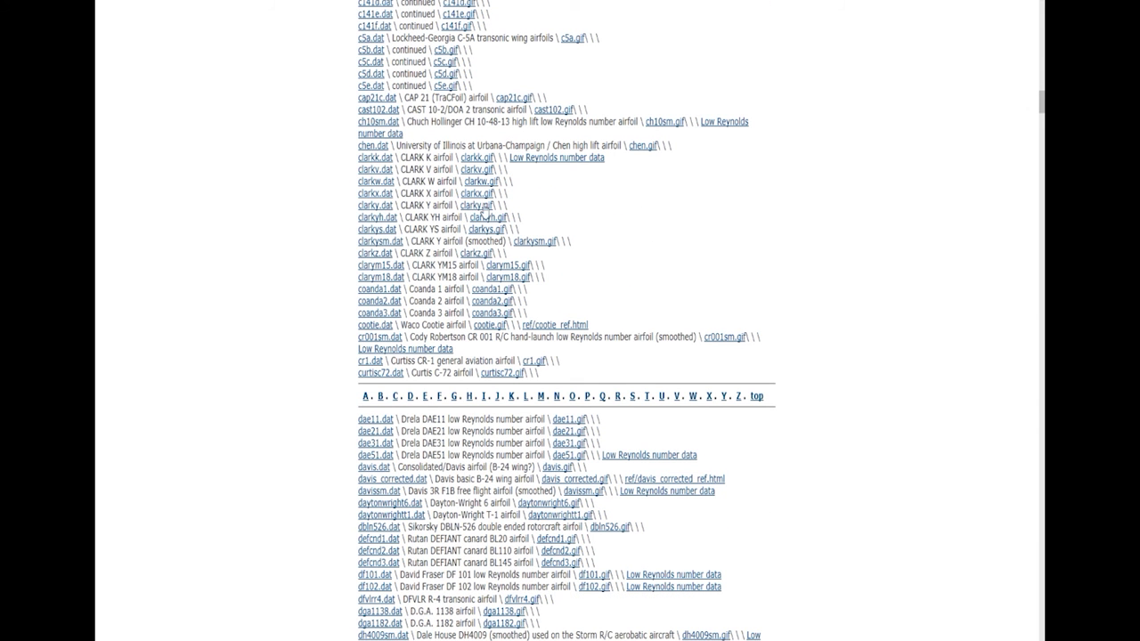
# View the Clark Y airfoil plot (clarky.gif) and check its Save picture as option
pyautogui.click(373, 206)
pyautogui.click(473, 207)
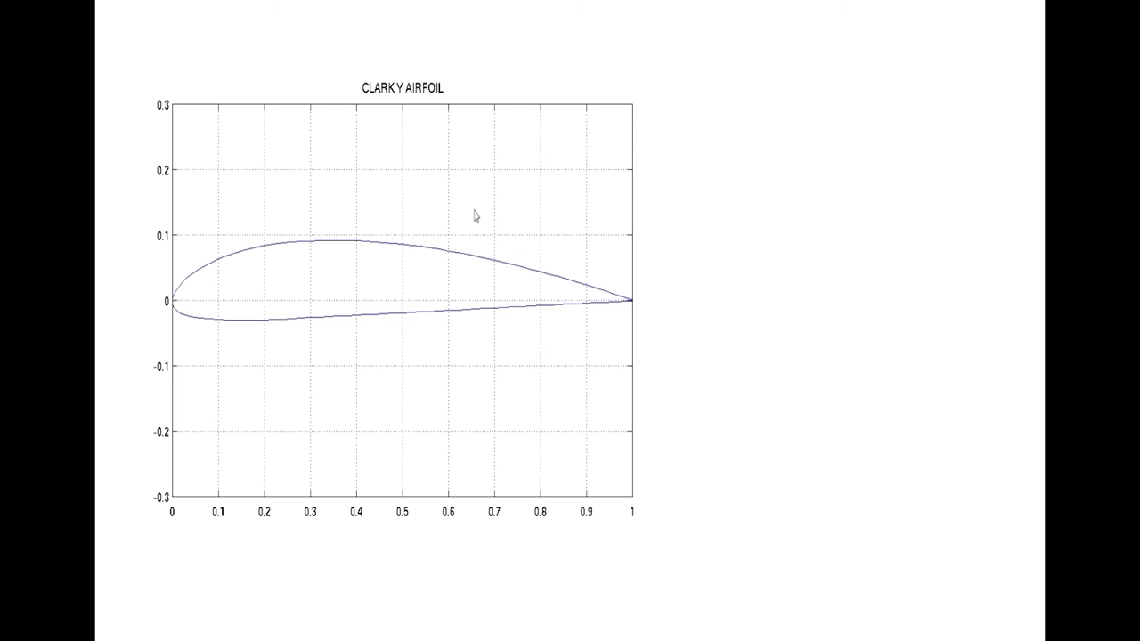
pyautogui.rightClick(400, 246)
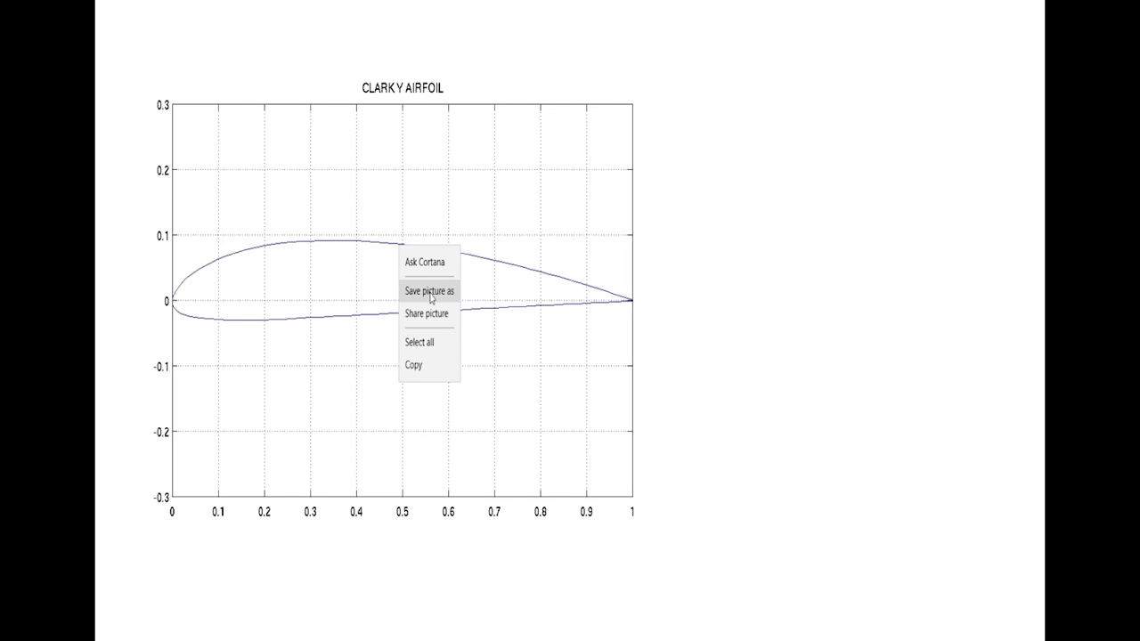
pyautogui.press('Escape')
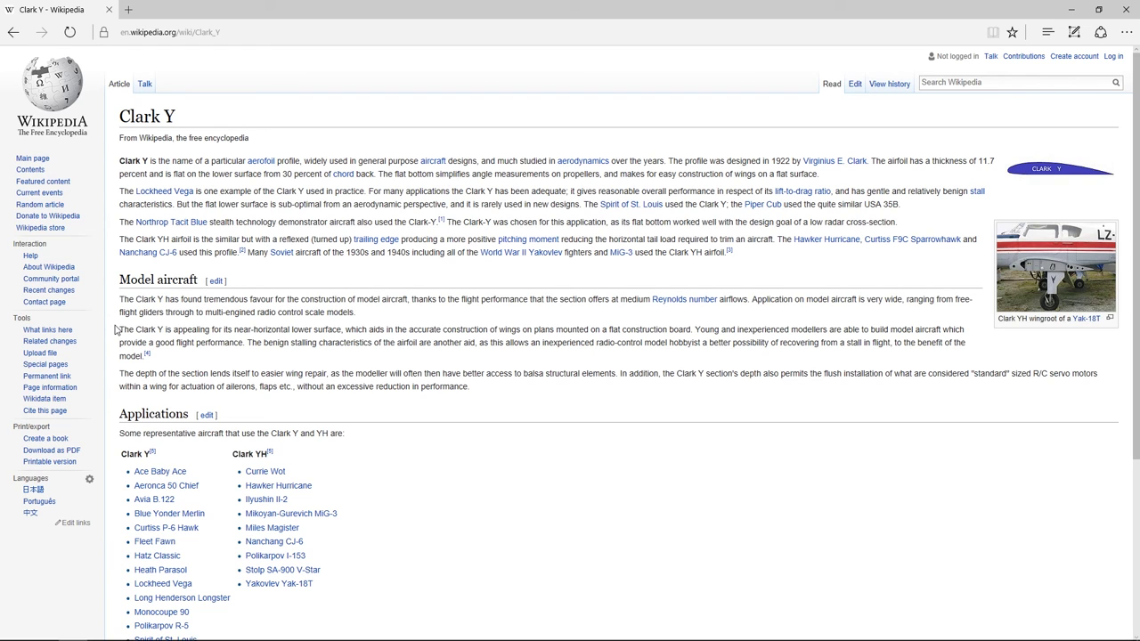
# Highlight the Clark Y article's model-wing paragraph and place the profile image under the grey bar
pyautogui.moveTo(115, 329); pyautogui.dragTo(160, 362)
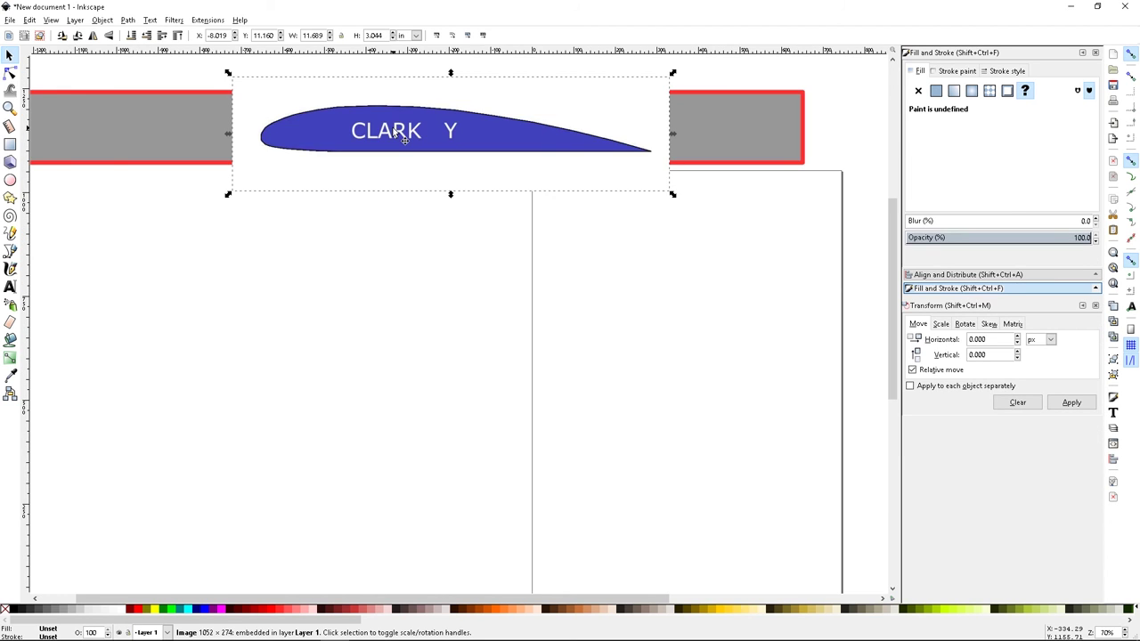
pyautogui.press('pagedown')
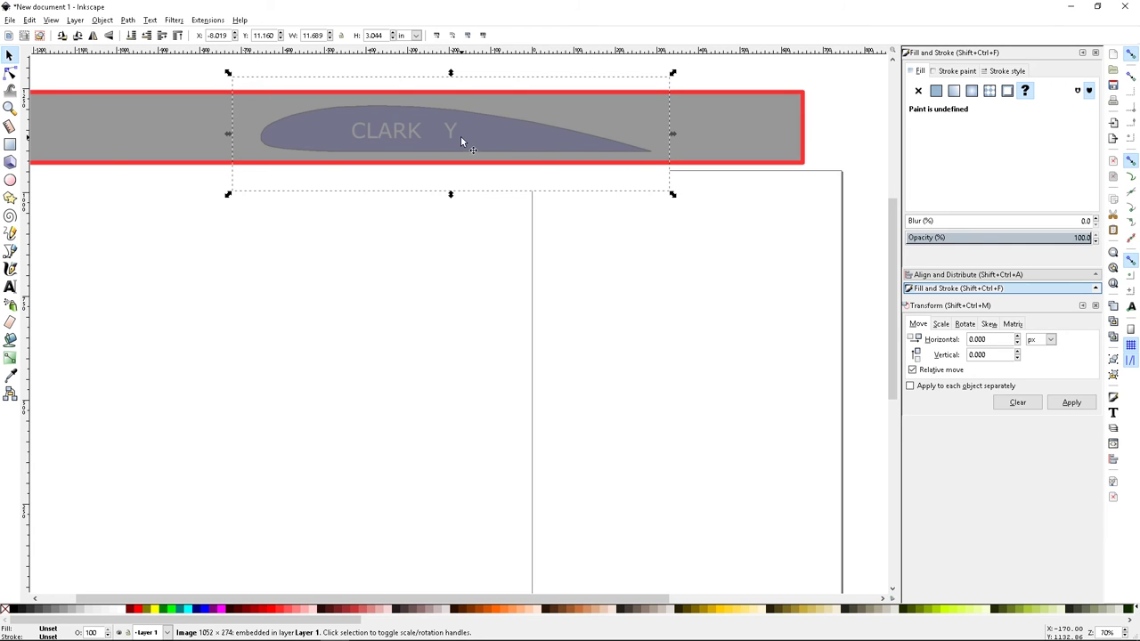
# Line up the Clark Y profile image with the grey bar, nudging the bar upward
pyautogui.moveTo(460, 141); pyautogui.dragTo(467, 128)
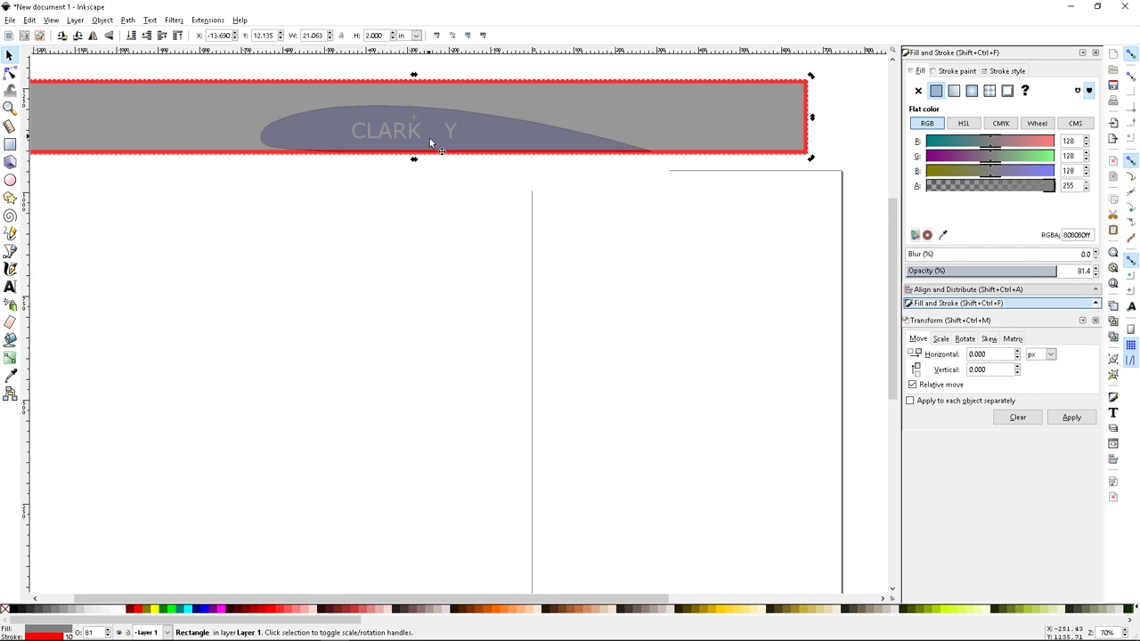
pyautogui.click(472, 235)
pyautogui.moveTo(692, 224); pyautogui.dragTo(372, 143)
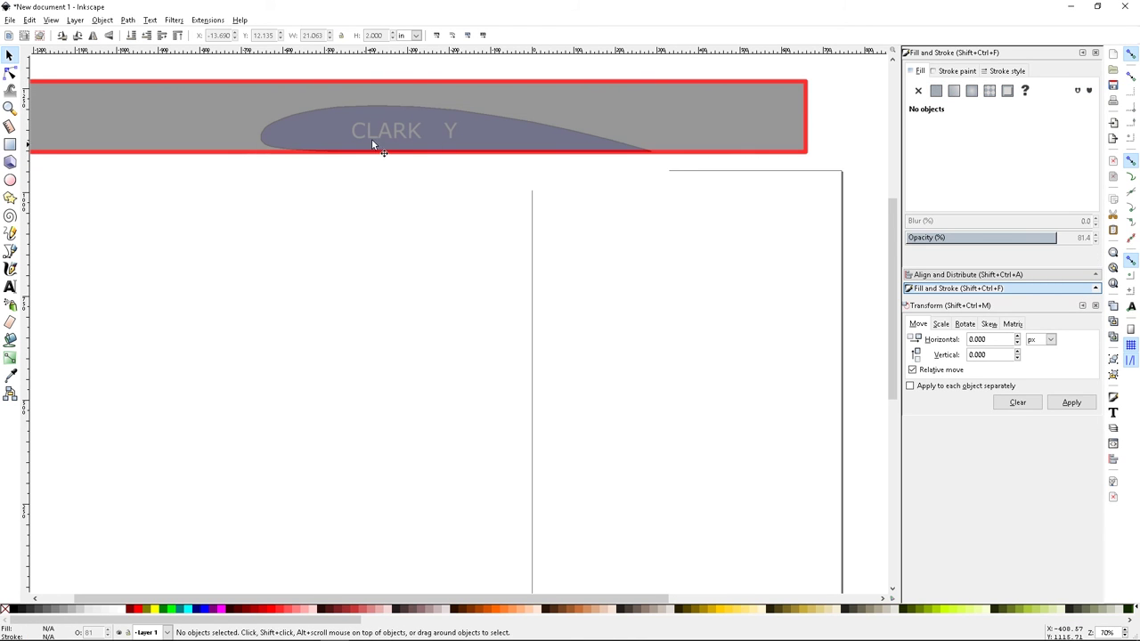
pyautogui.click(373, 143)
pyautogui.hotkey('shift', 'Up')
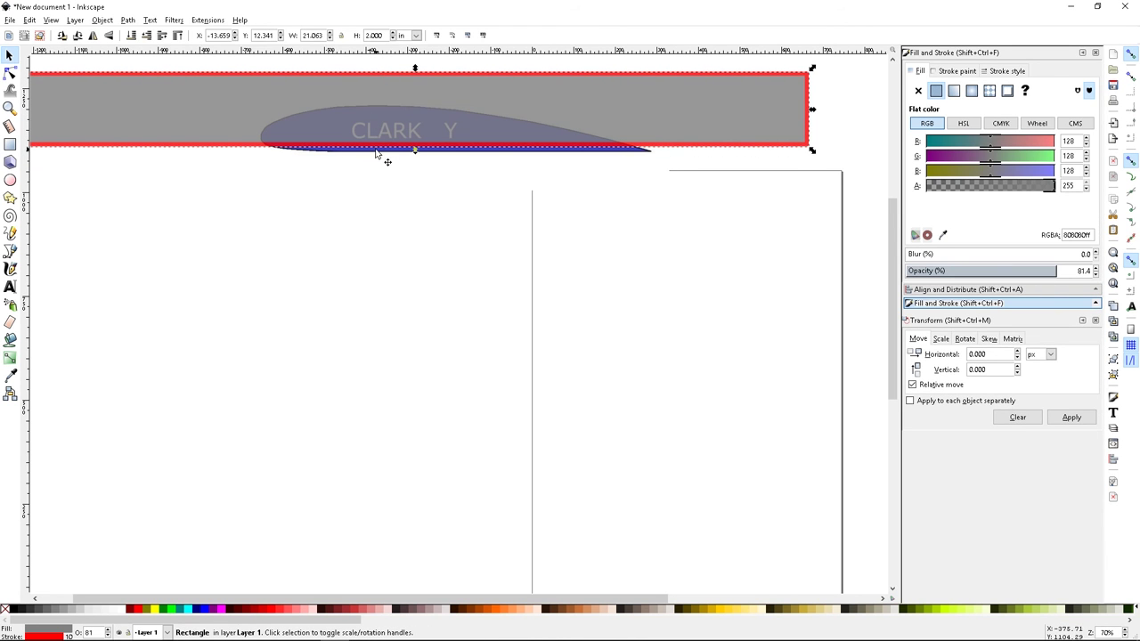
pyautogui.click(580, 180)
pyautogui.moveTo(603, 173); pyautogui.dragTo(601, 169)
# Scale the profile proportionally to about 16.4 × 4.27 in, trailing edge at the bar's end
pyautogui.scroll(3, 611, 187)
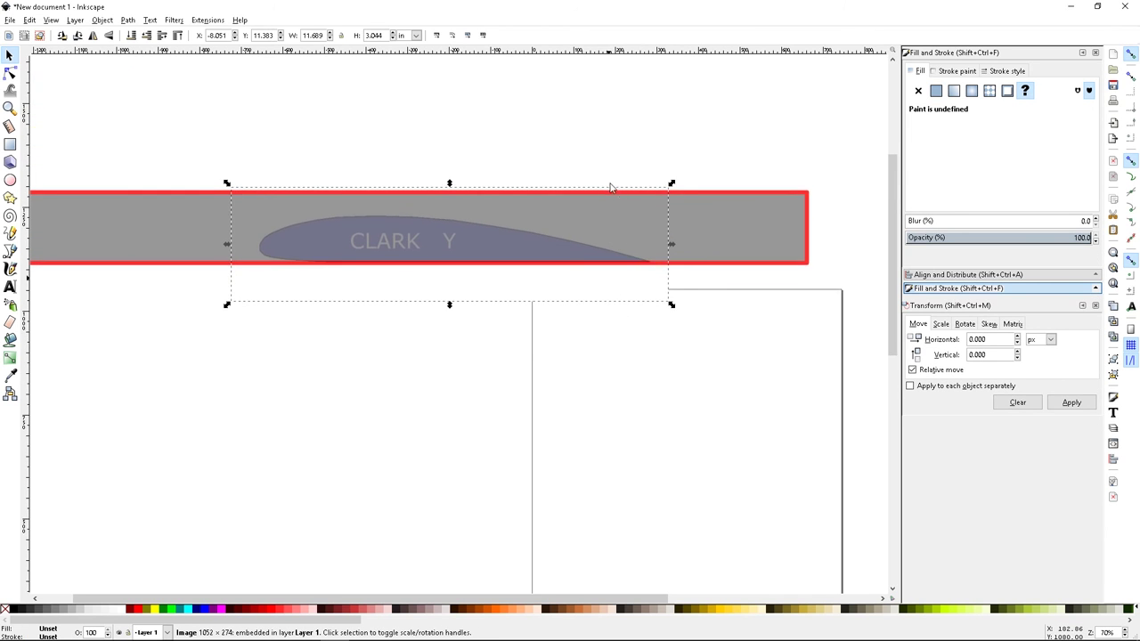
pyautogui.press('ctrl')
pyautogui.moveTo(673, 184); pyautogui.dragTo(770, 157)
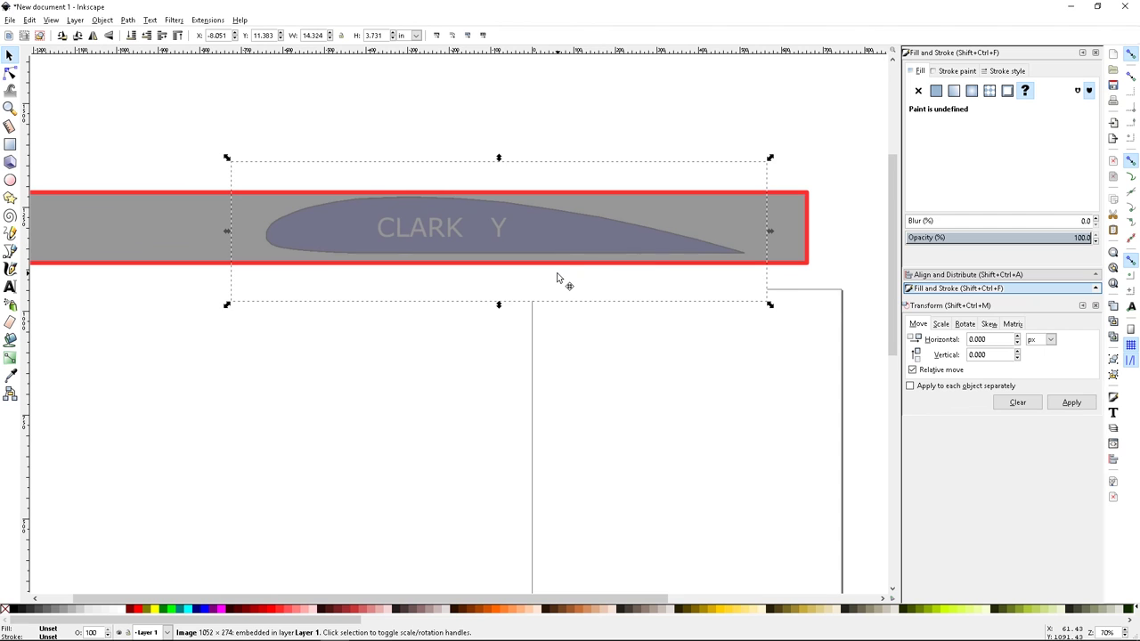
pyautogui.moveTo(557, 278); pyautogui.dragTo(560, 286)
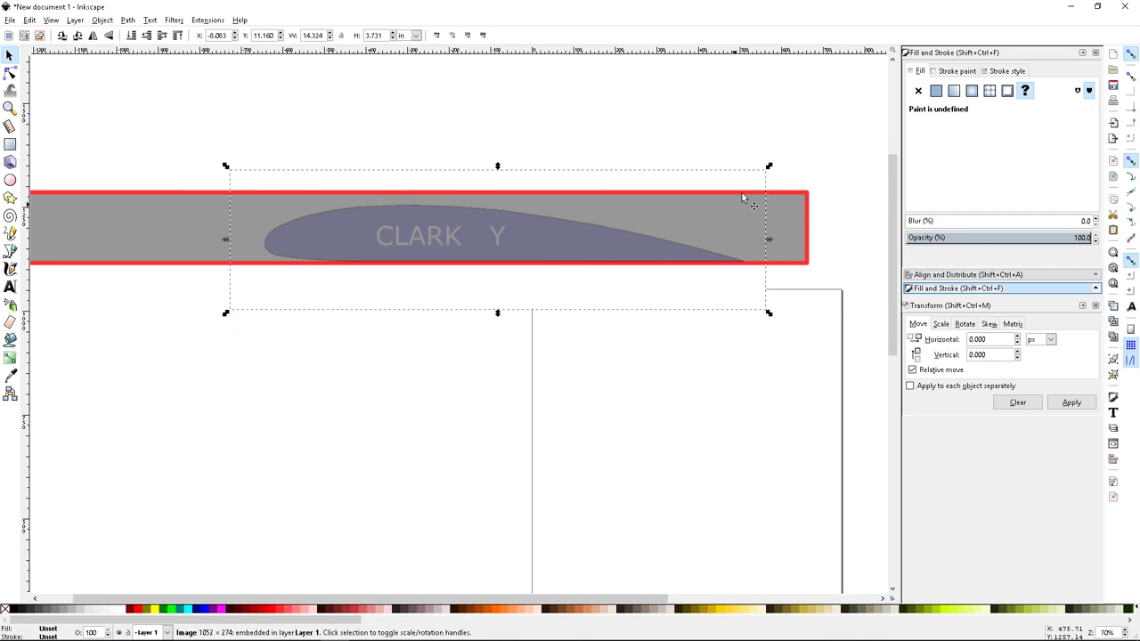
pyautogui.moveTo(771, 168); pyautogui.dragTo(829, 148)
pyautogui.moveTo(692, 291); pyautogui.dragTo(674, 301)
pyautogui.moveTo(817, 158); pyautogui.dragTo(838, 149)
pyautogui.moveTo(701, 304); pyautogui.dragTo(687, 304)
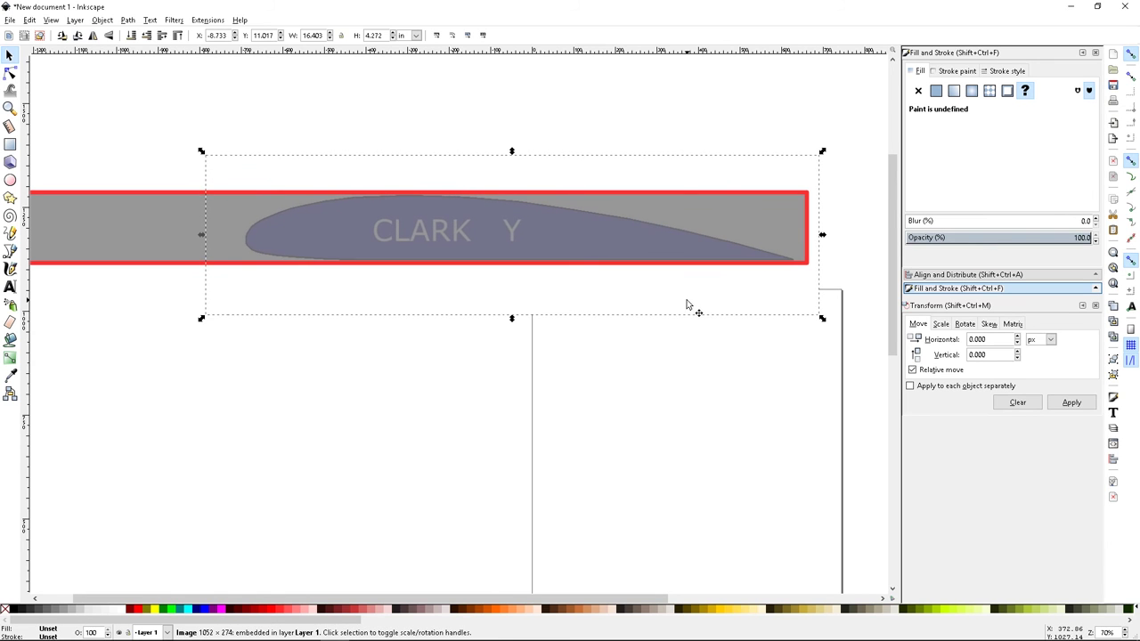
# Delete the grey bar, leaving only the blue Clark Y profile
pyautogui.click(415, 395)
pyautogui.click(163, 207)
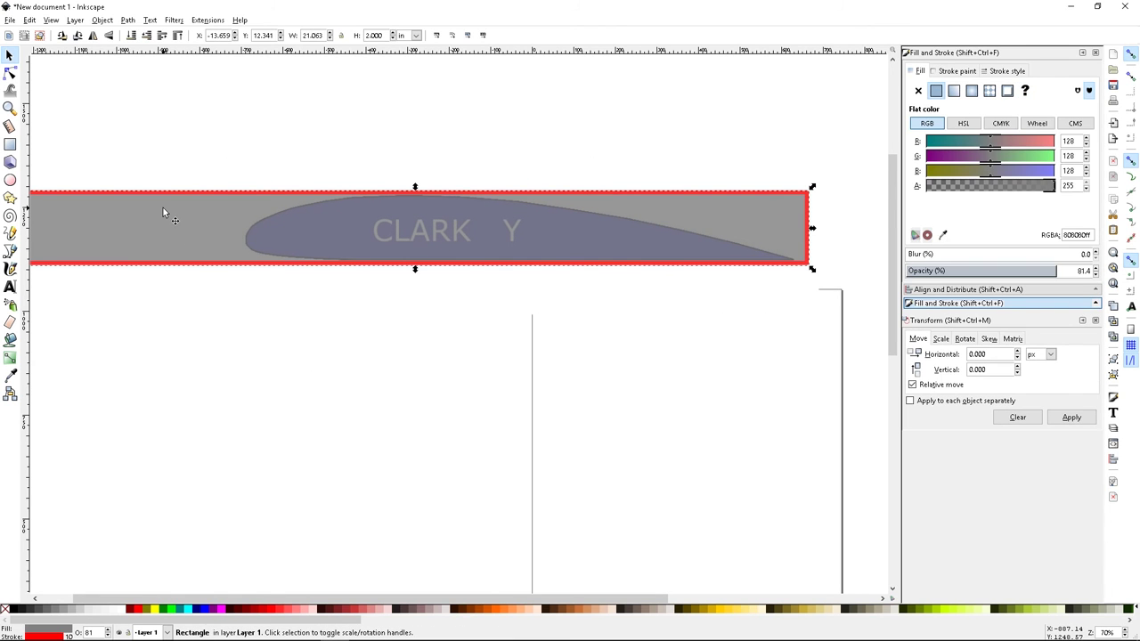
pyautogui.press('Delete')
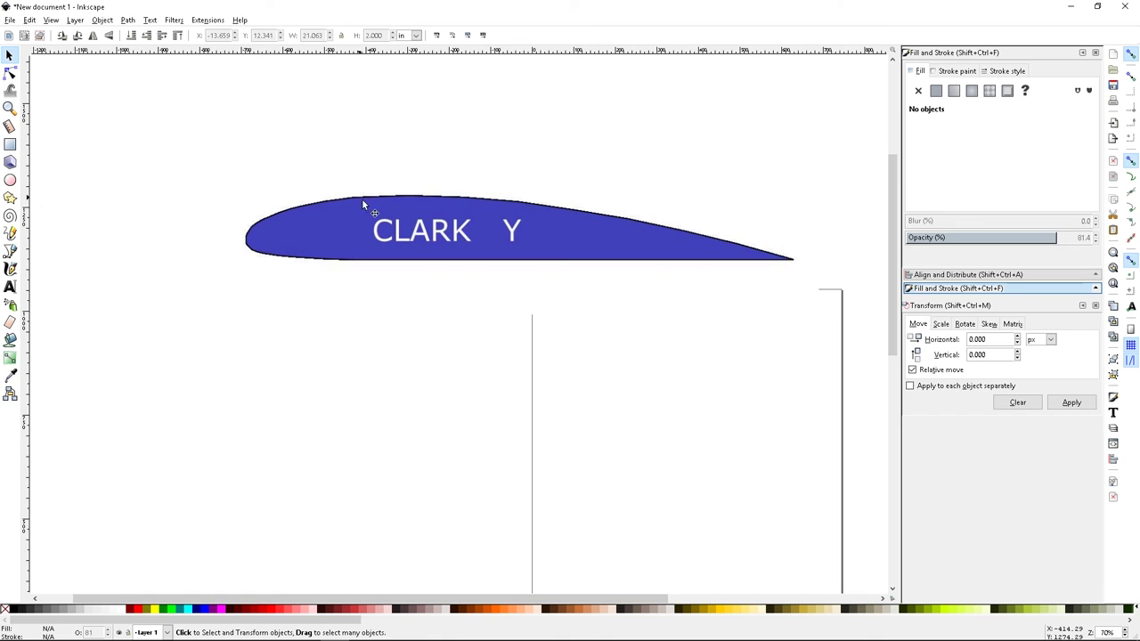
# Draw a red-outlined rectangle along the airfoil chord, 14.73 in wide, just below the profile
pyautogui.click(10, 145)
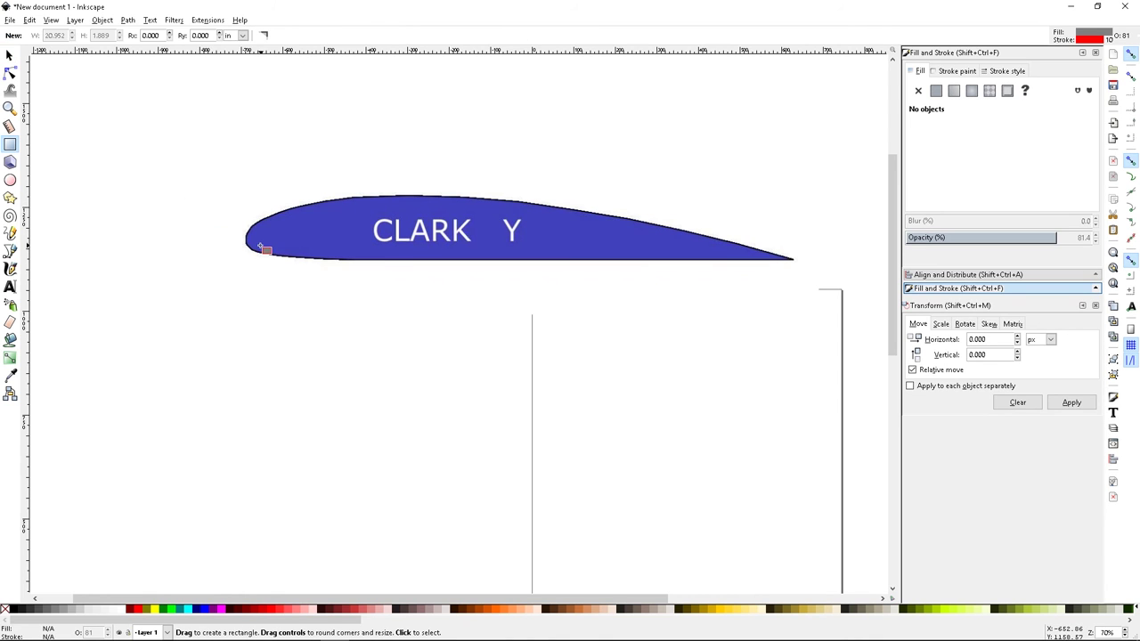
pyautogui.moveTo(244, 237); pyautogui.dragTo(793, 264)
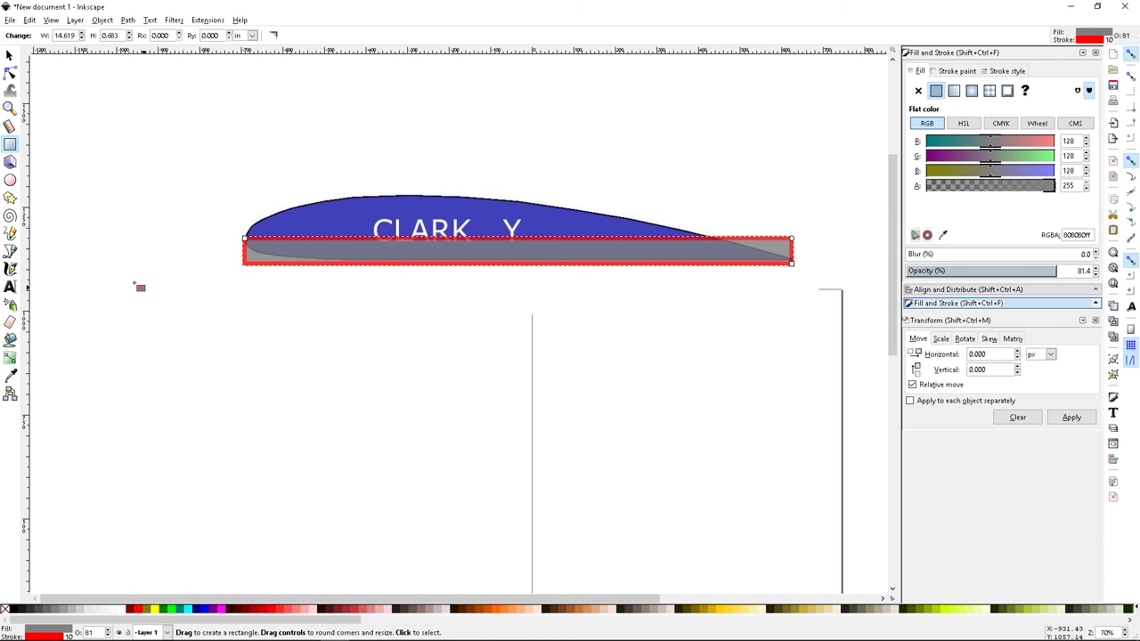
pyautogui.click(10, 55)
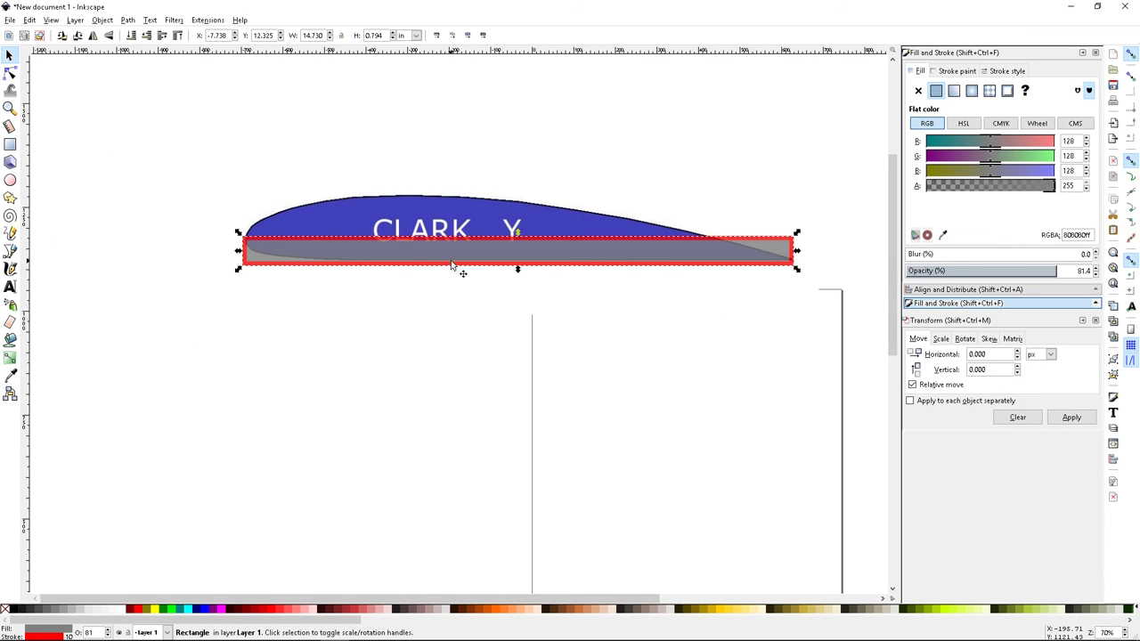
pyautogui.moveTo(454, 263); pyautogui.dragTo(461, 288)
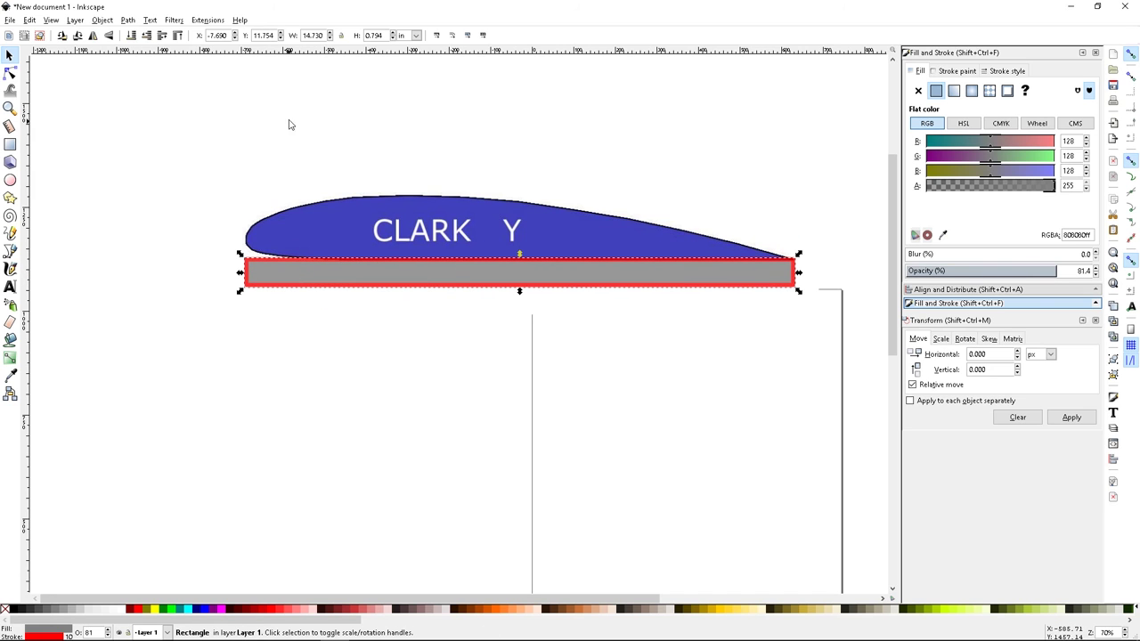
pyautogui.doubleClick(319, 35)
pyautogui.hotkey('alt', 'Tab')
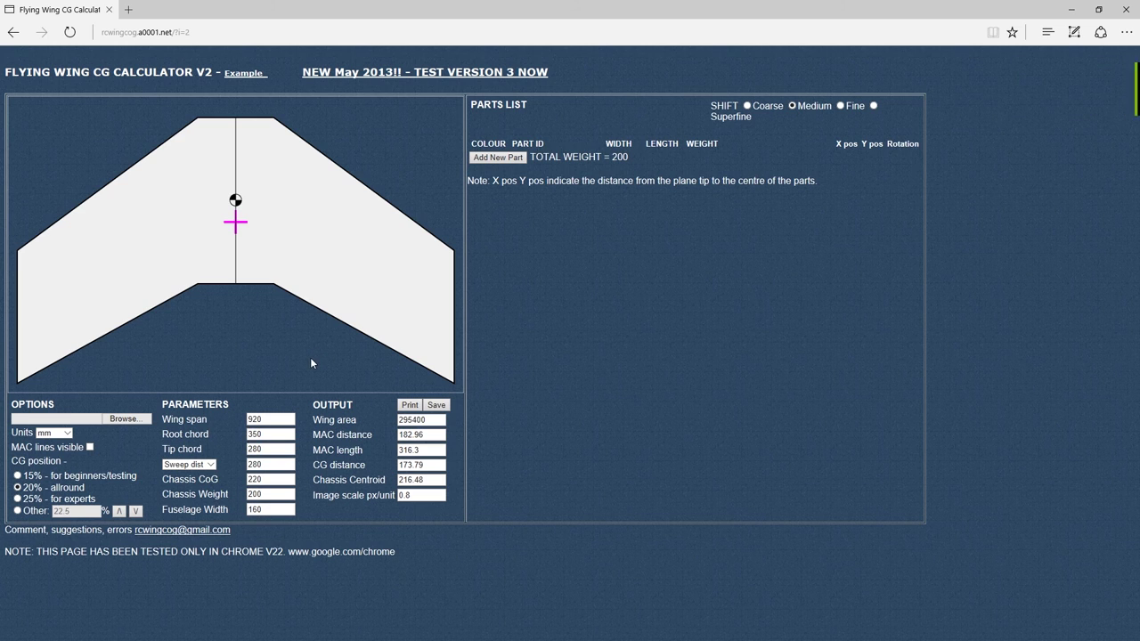
# Switch the CG calculator to inches and enter 0 in the span, chord and chassis fields
pyautogui.click(55, 434)
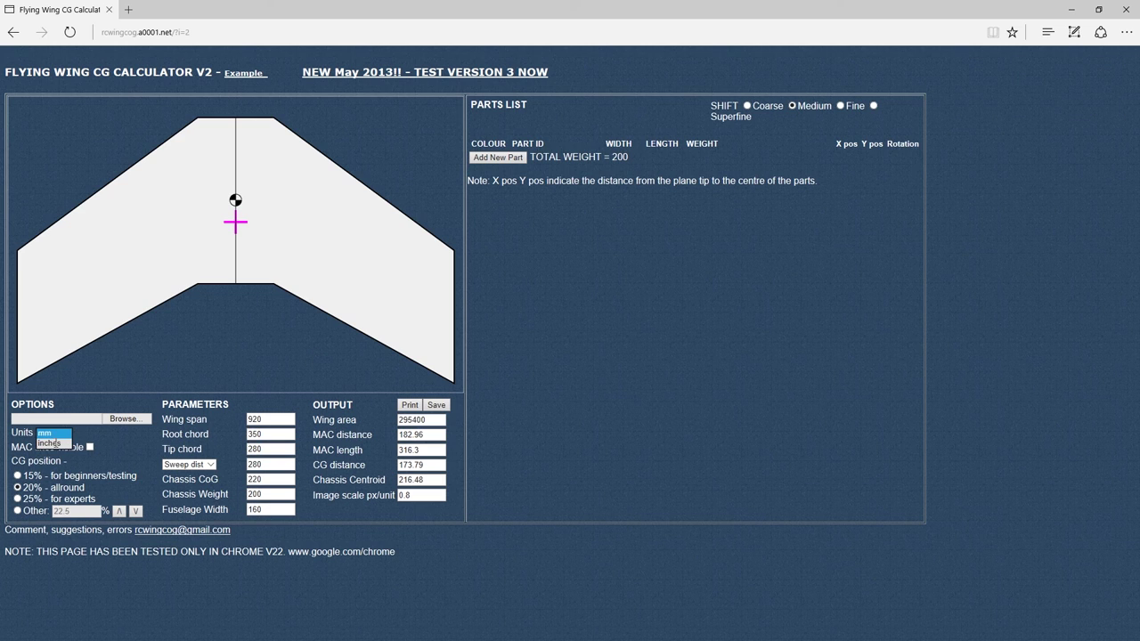
pyautogui.click(57, 442)
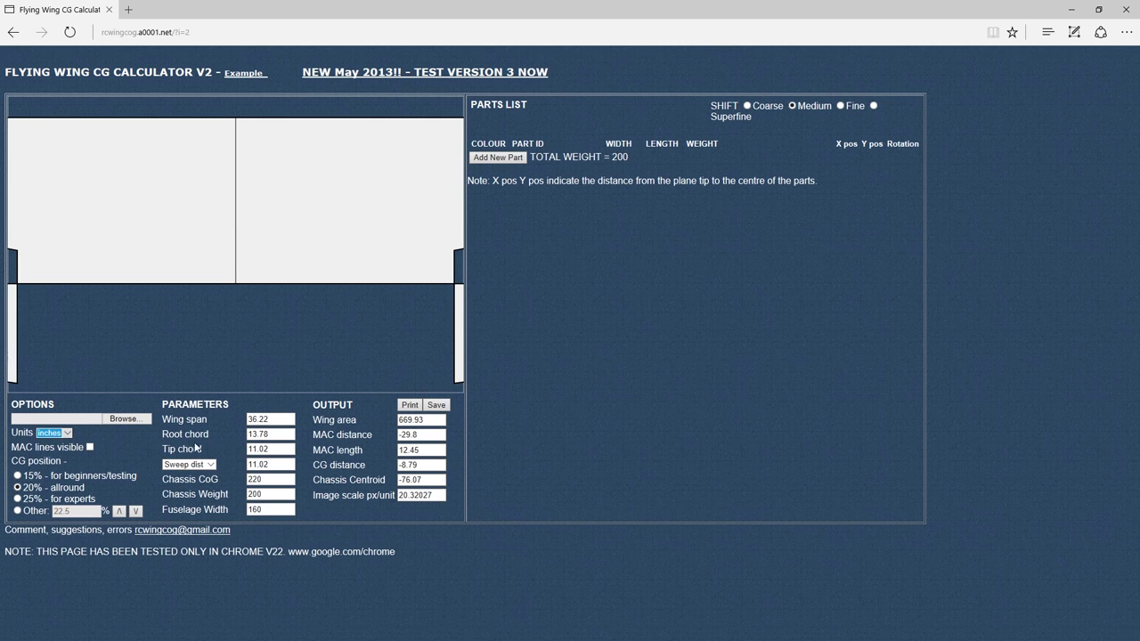
pyautogui.click(278, 416)
pyautogui.write('0')
pyautogui.press('Tab')
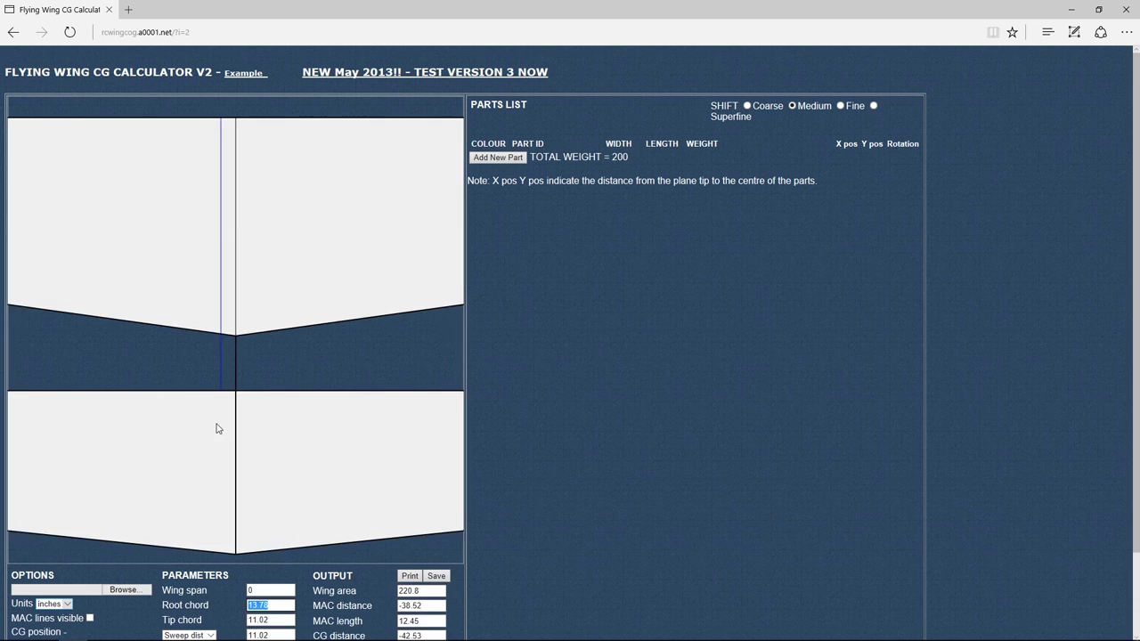
pyautogui.write('0')
pyautogui.press('Tab')
pyautogui.write('0')
pyautogui.press('Tab')
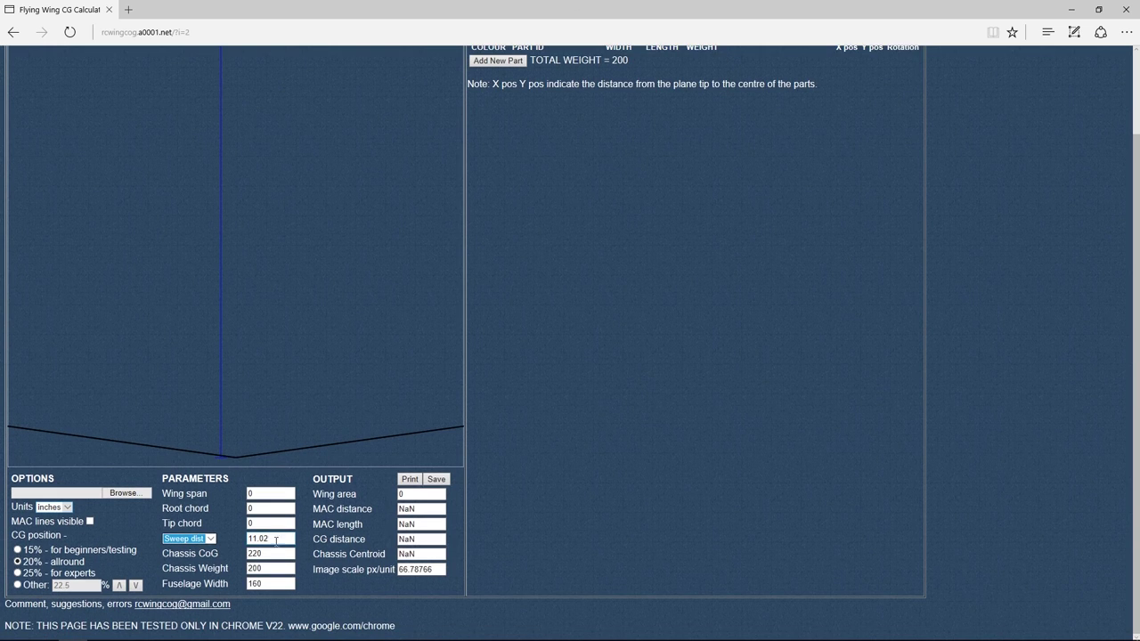
pyautogui.press('Tab')
pyautogui.press('Tab')
pyautogui.write('0')
pyautogui.press('Tab')
pyautogui.write('0')
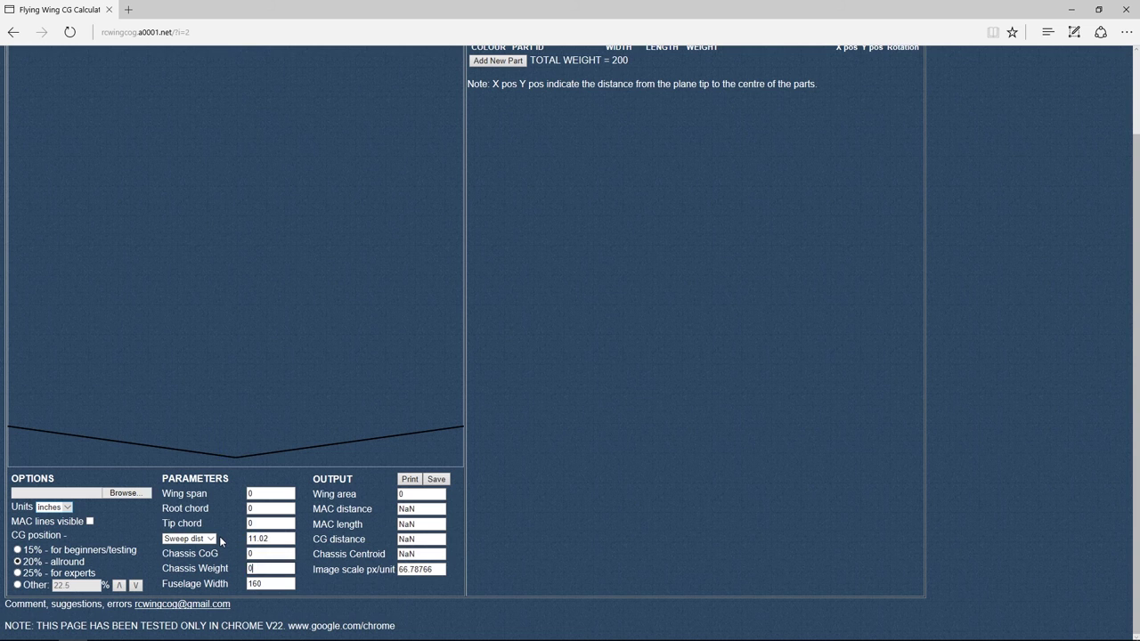
pyautogui.press('Tab')
pyautogui.write('0')
pyautogui.press('Tab')
# Dismiss the invalid sweep warning and enter a wing span of 60
pyautogui.click(278, 541)
pyautogui.click(218, 492)
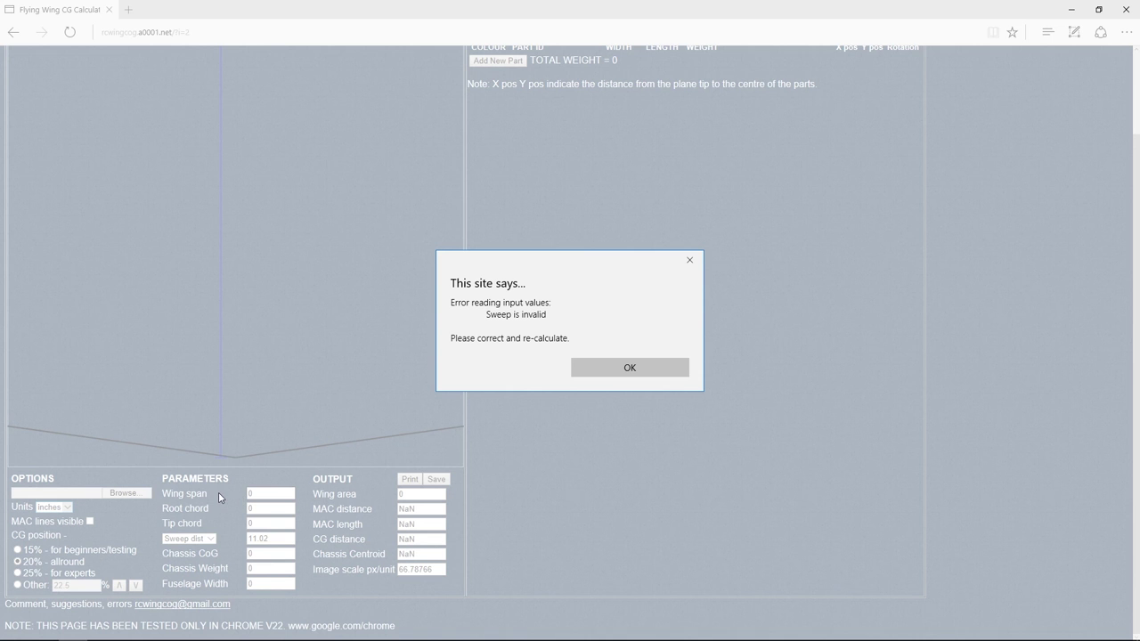
pyautogui.click(628, 368)
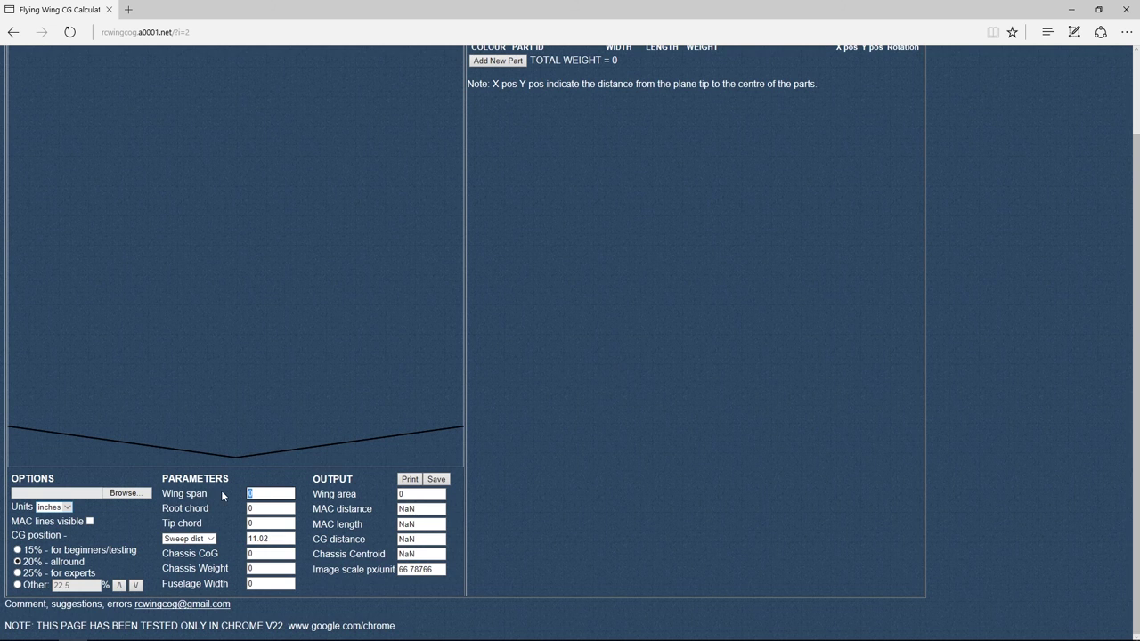
pyautogui.write('60')
pyautogui.press('Tab')
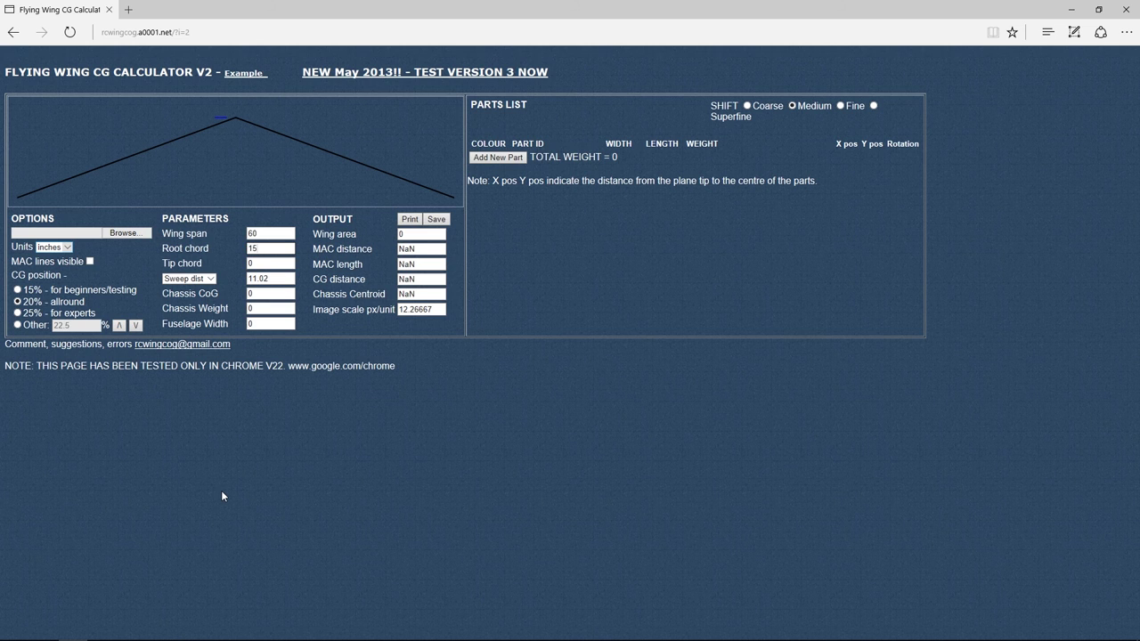
# Enter tip chord 7 and sweep distance 17.5, then select the resulting 9.99 CG distance
pyautogui.press('Tab')
pyautogui.write('7')
pyautogui.press('Tab')
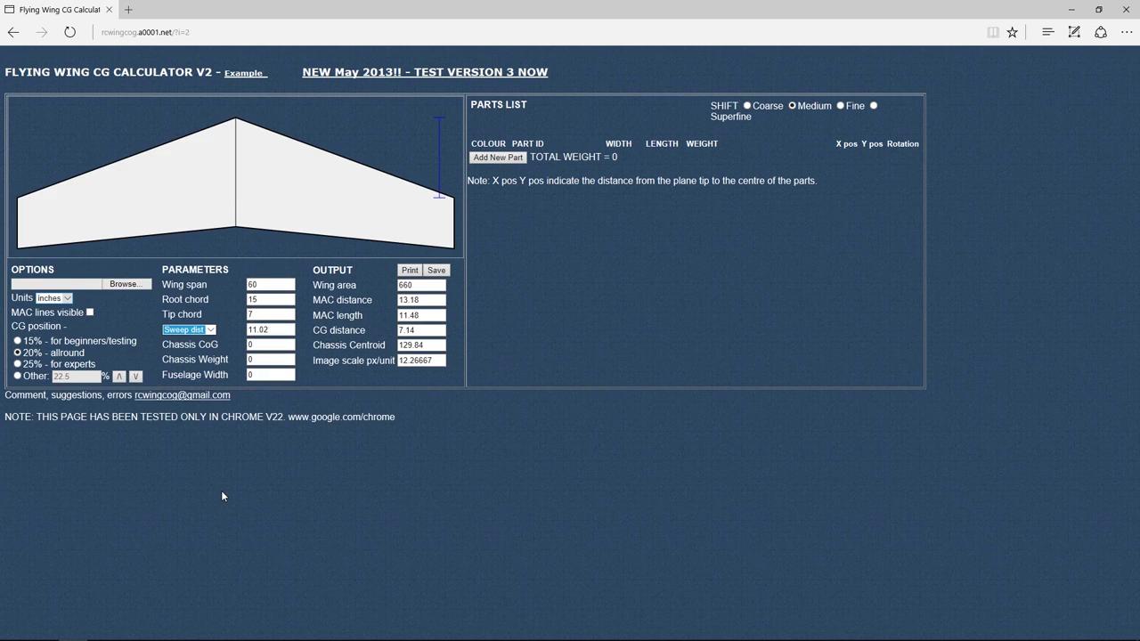
pyautogui.press('Tab')
pyautogui.write('17')
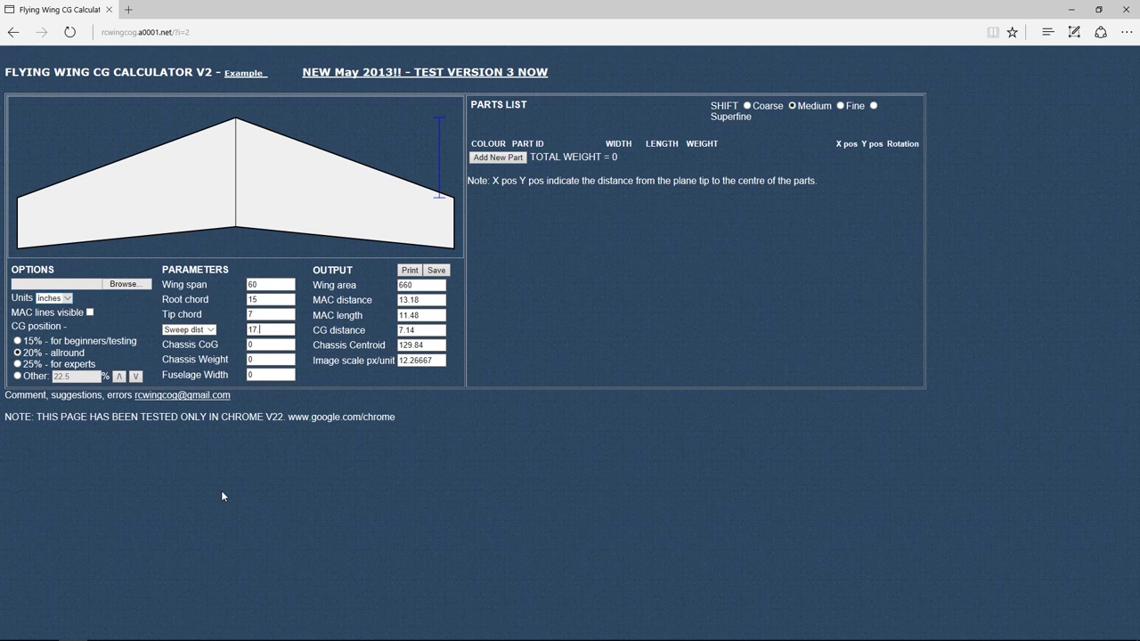
pyautogui.write('.5')
pyautogui.press('Tab')
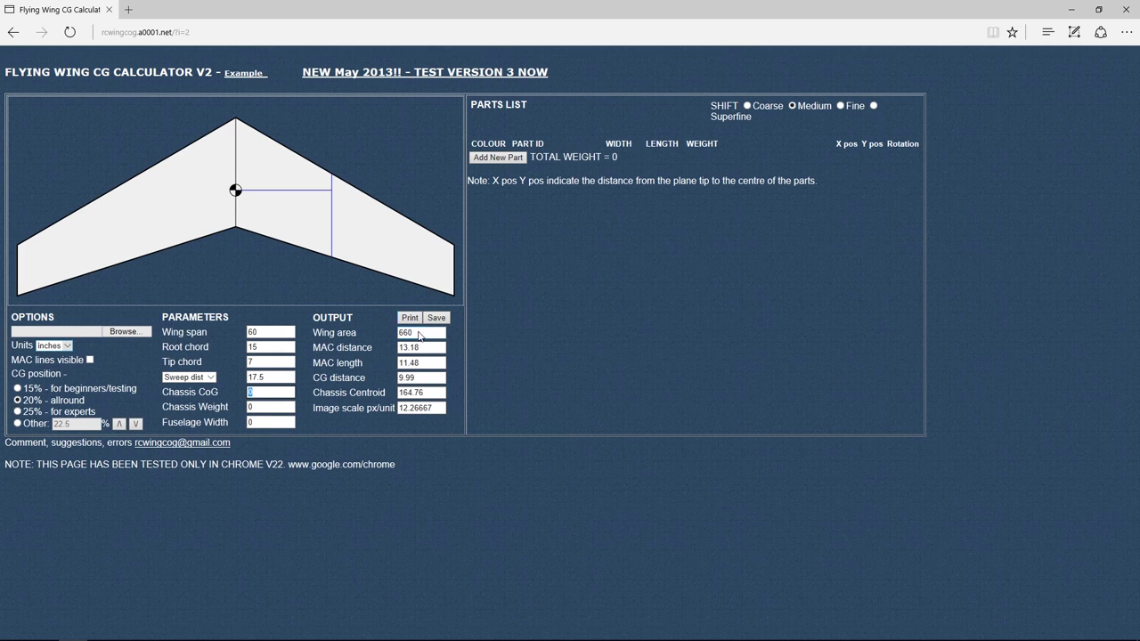
pyautogui.click(410, 378)
pyautogui.click(422, 380)
pyautogui.moveTo(422, 380); pyautogui.dragTo(395, 381)
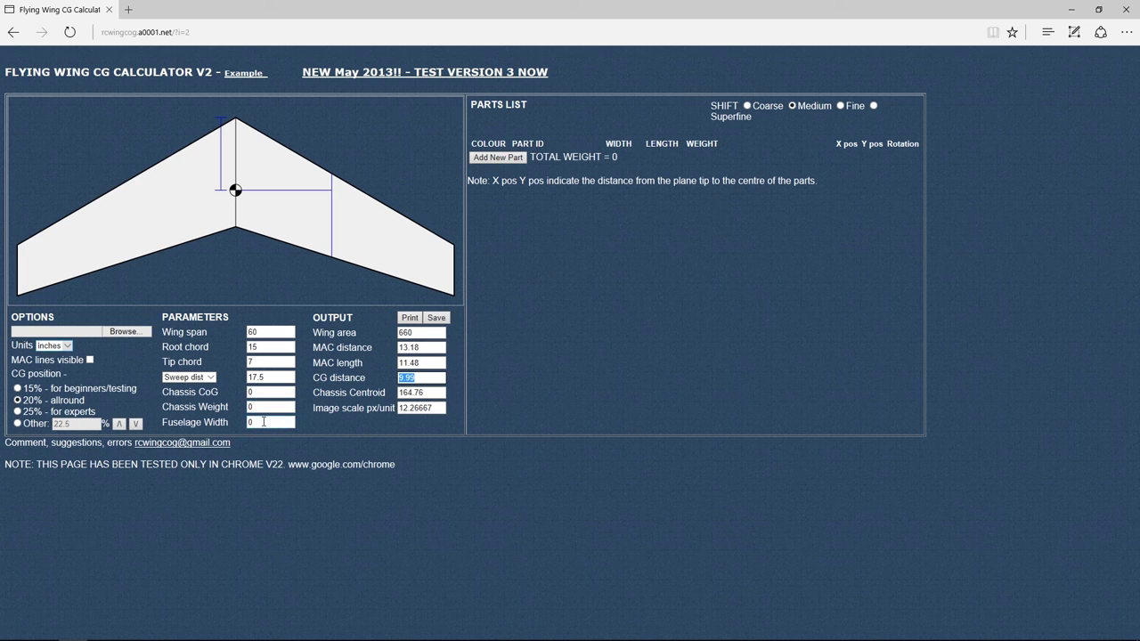
# Set the fuselage width to 5 and the chassis weight to 1200
pyautogui.moveTo(264, 423); pyautogui.dragTo(241, 419)
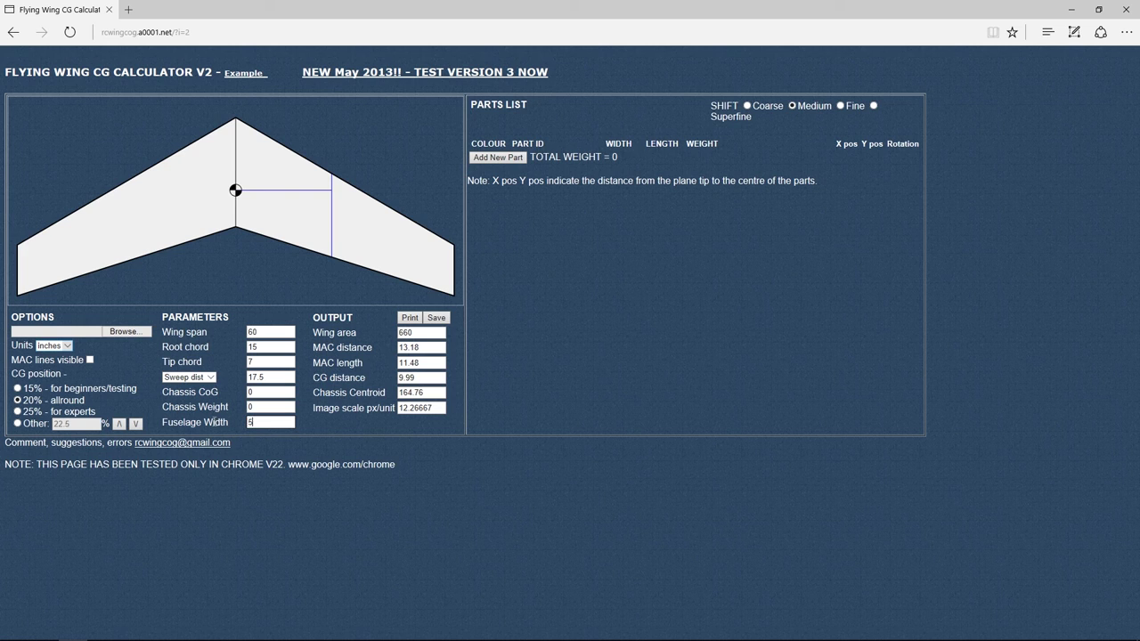
pyautogui.hotkey('shift', 'Tab')
pyautogui.press('Tab')
pyautogui.hotkey('shift', 'Tab')
pyautogui.hotkey('shift', 'Tab')
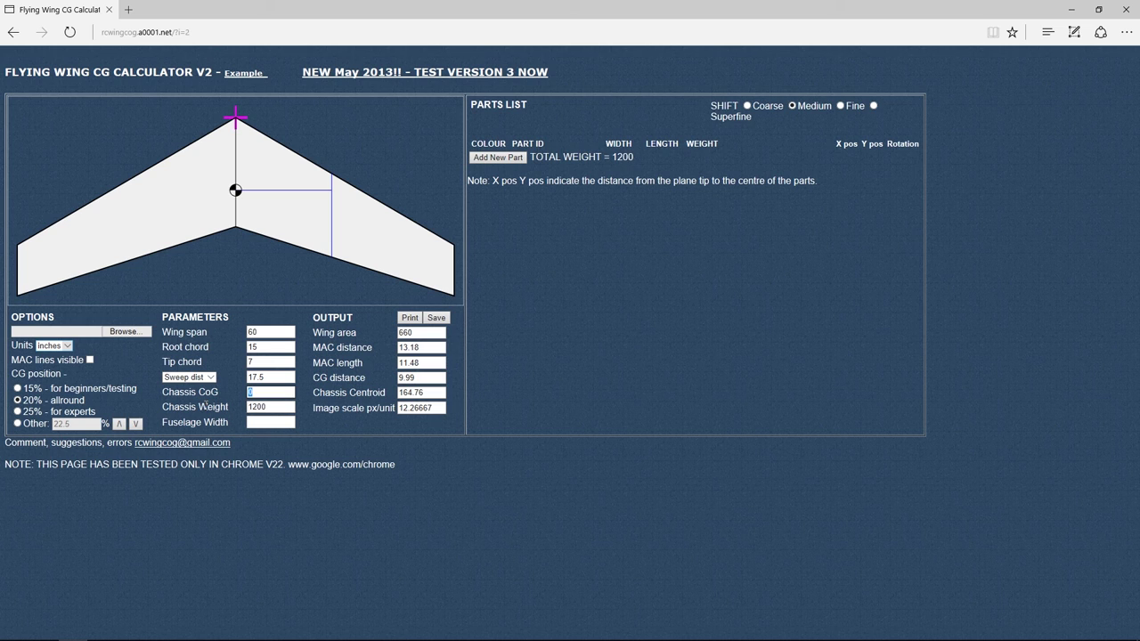
pyautogui.press('Tab')
# Close the wing drawing's context menu and pick the Rectangle tool in the new Inkscape document
pyautogui.rightClick(303, 172)
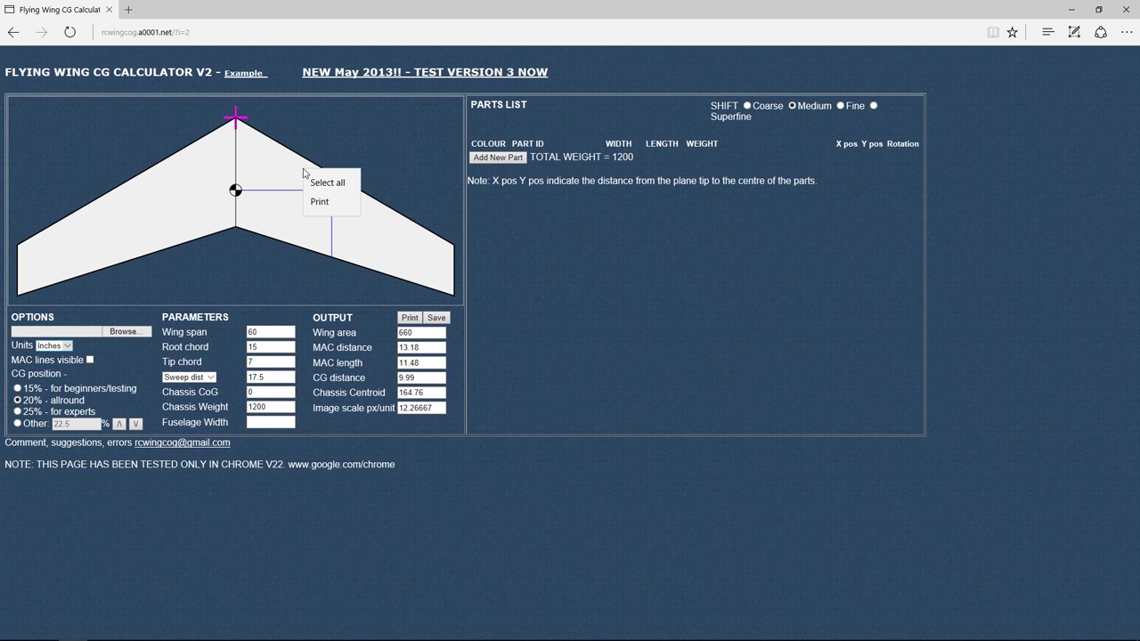
pyautogui.click(615, 301)
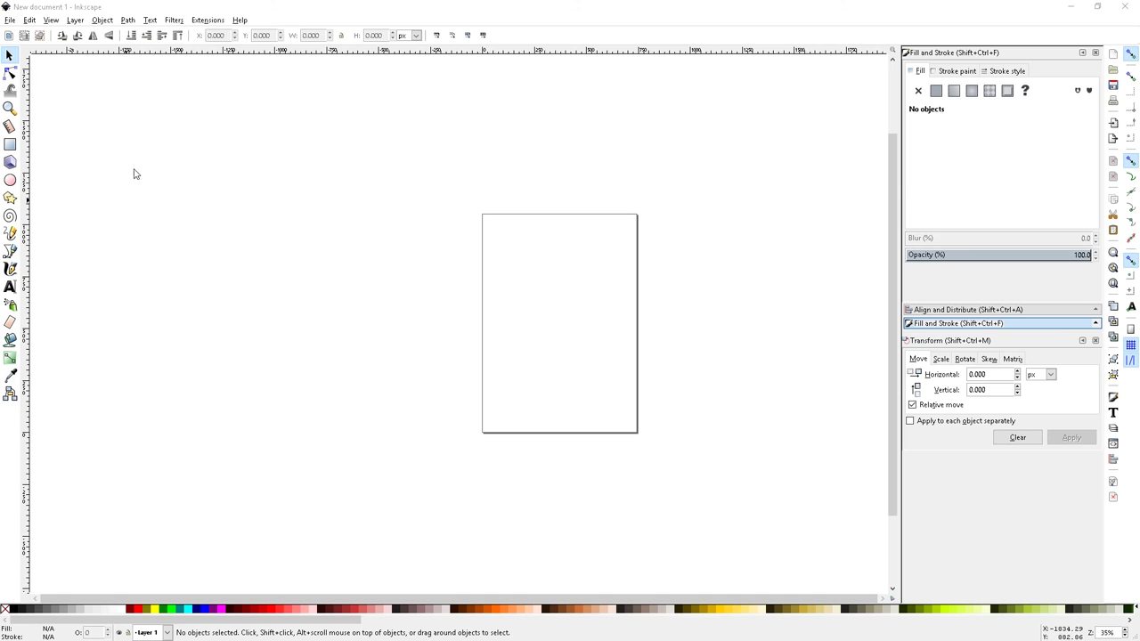
pyautogui.click(10, 144)
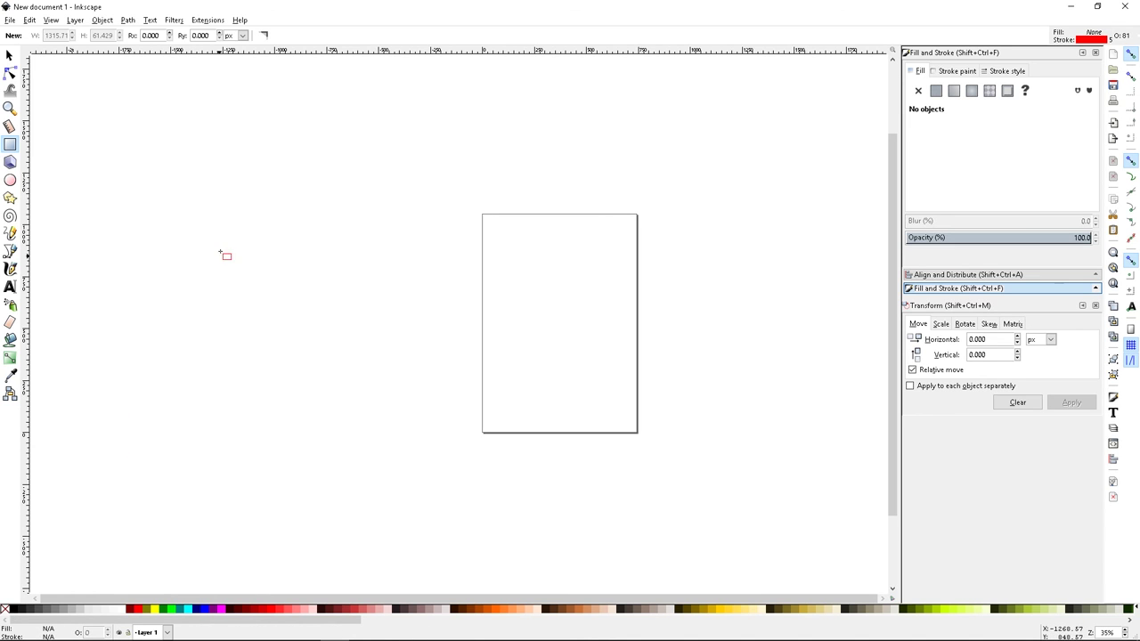
# Draw a red-outlined rectangle beside the page and show toolbar sizes in inches
pyautogui.moveTo(216, 168); pyautogui.dragTo(445, 337)
pyautogui.click(9, 55)
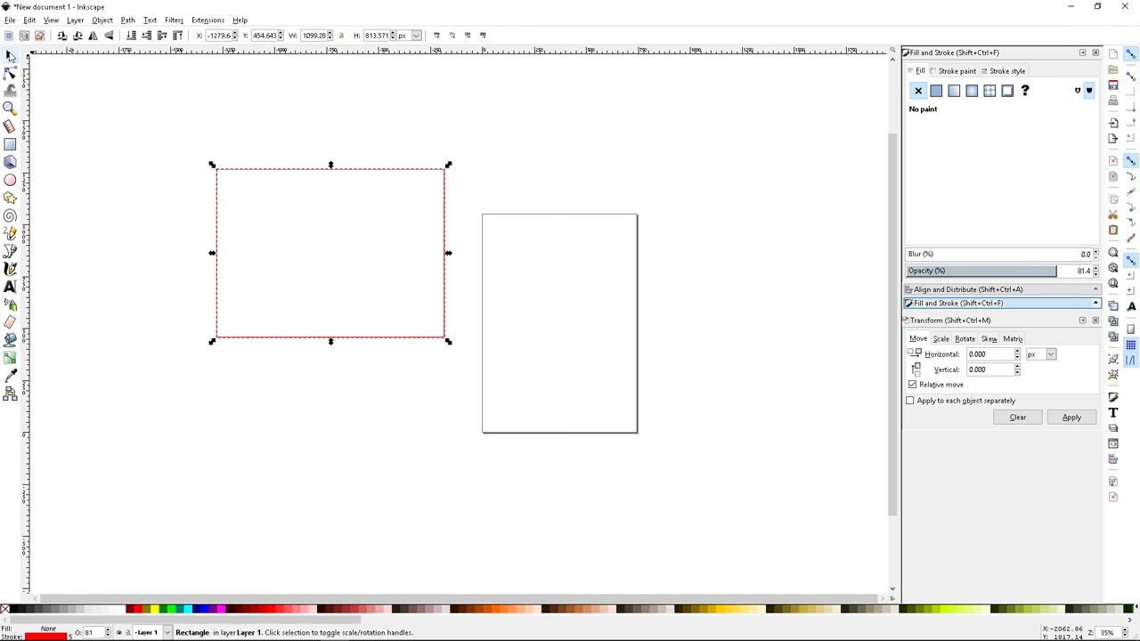
pyautogui.moveTo(297, 177); pyautogui.dragTo(324, 180)
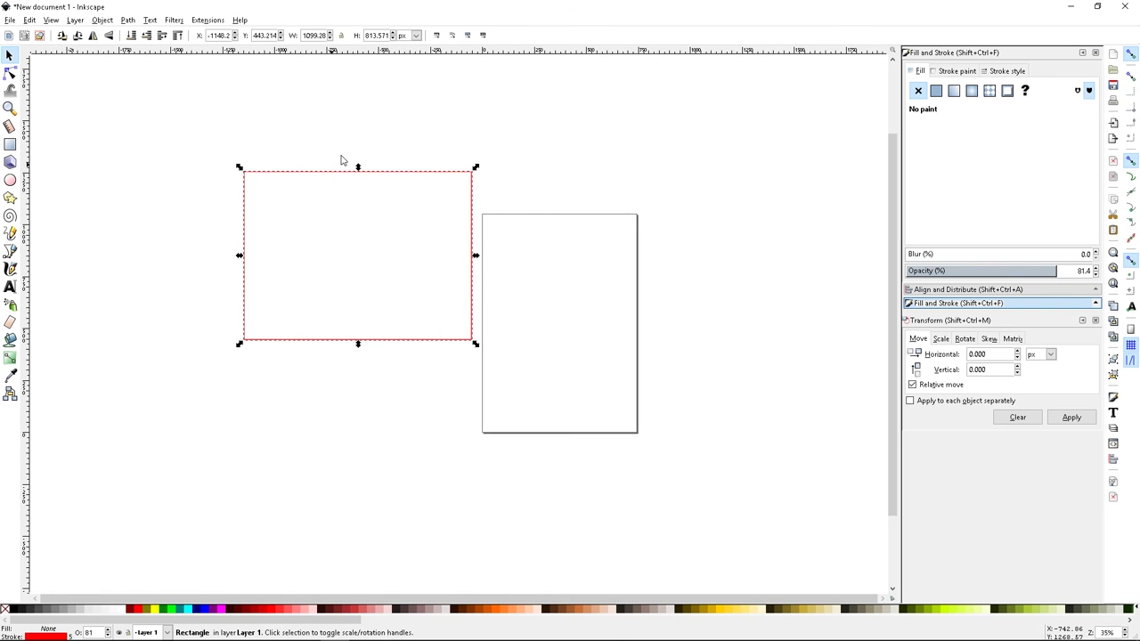
pyautogui.click(416, 35)
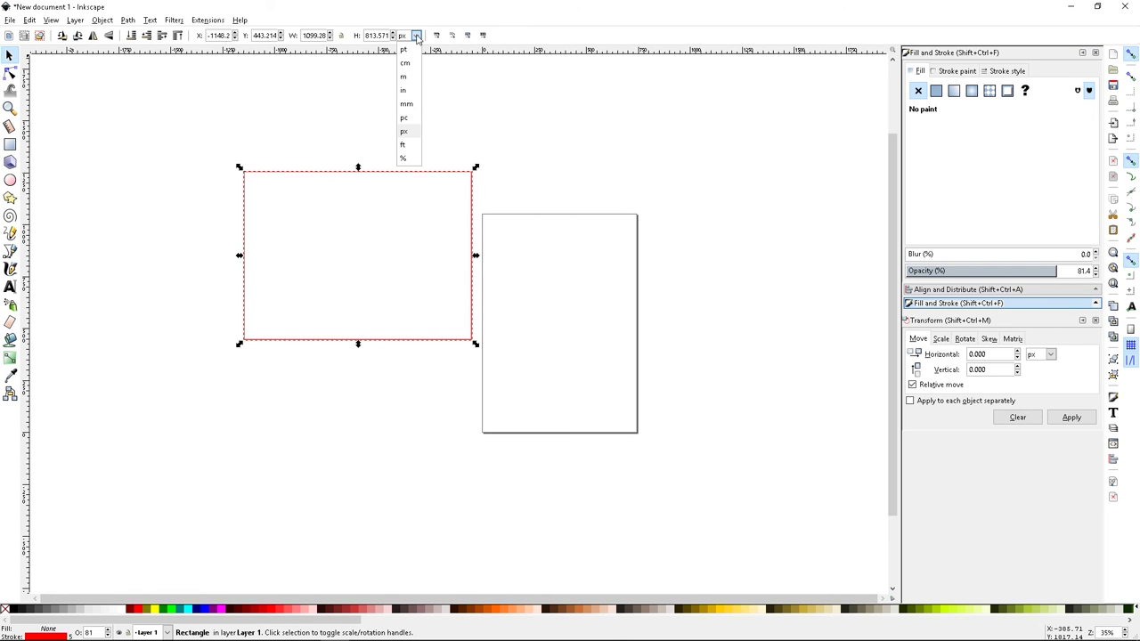
pyautogui.click(407, 92)
pyautogui.moveTo(402, 175); pyautogui.dragTo(432, 182)
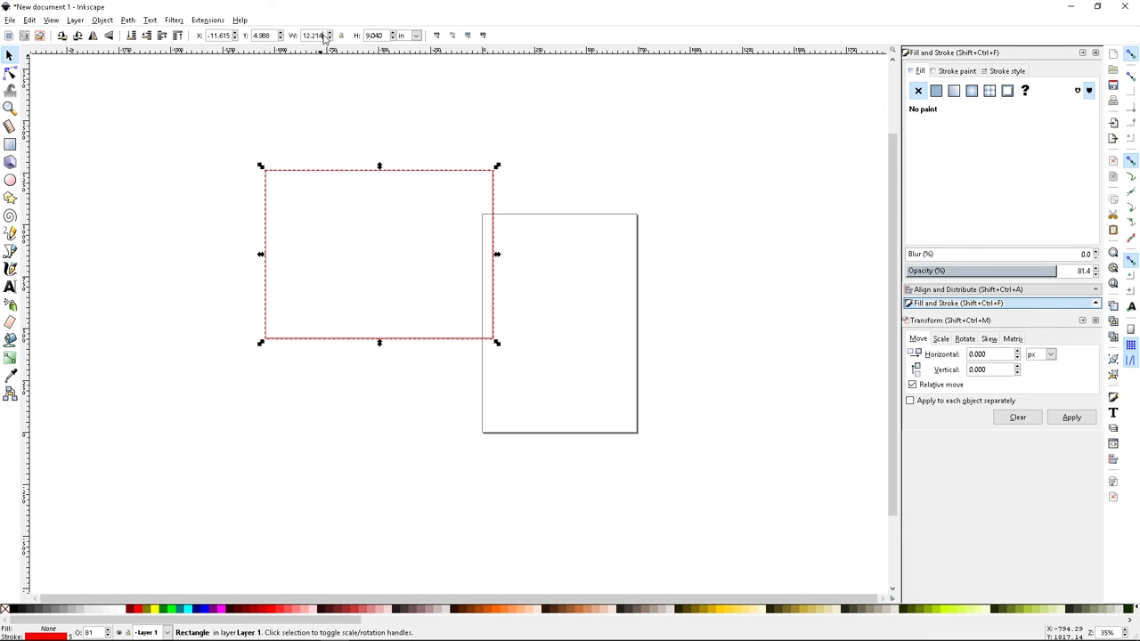
# Resize the rectangle to 30 × 23.5 in and move it down to surround the page
pyautogui.moveTo(323, 38); pyautogui.dragTo(307, 39)
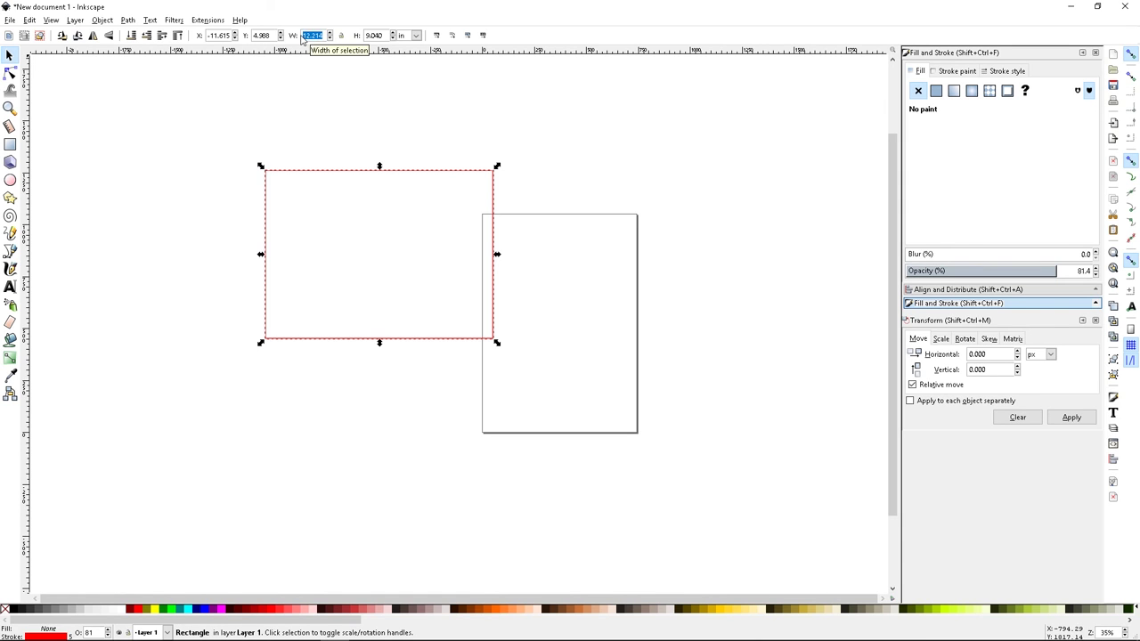
pyautogui.write('30')
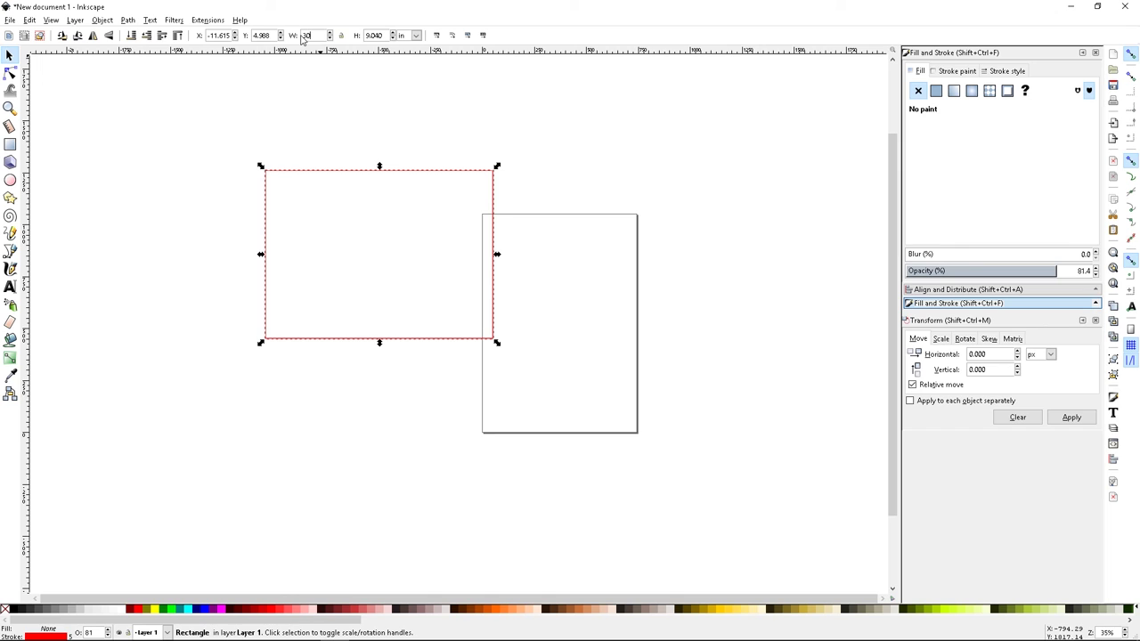
pyautogui.press('Tab')
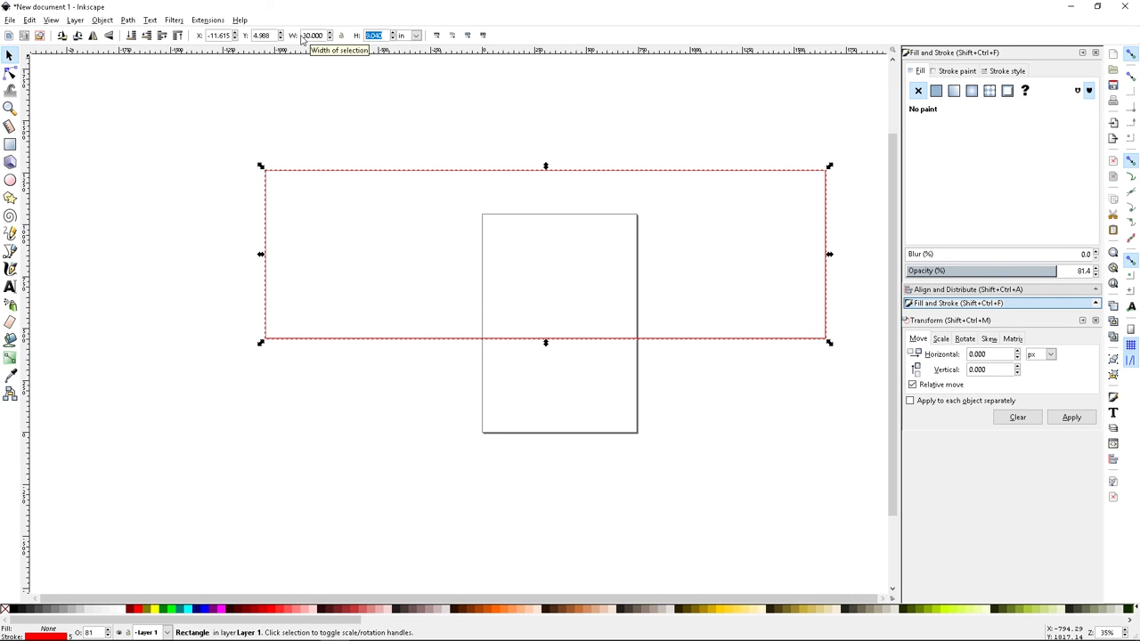
pyautogui.write('23.5')
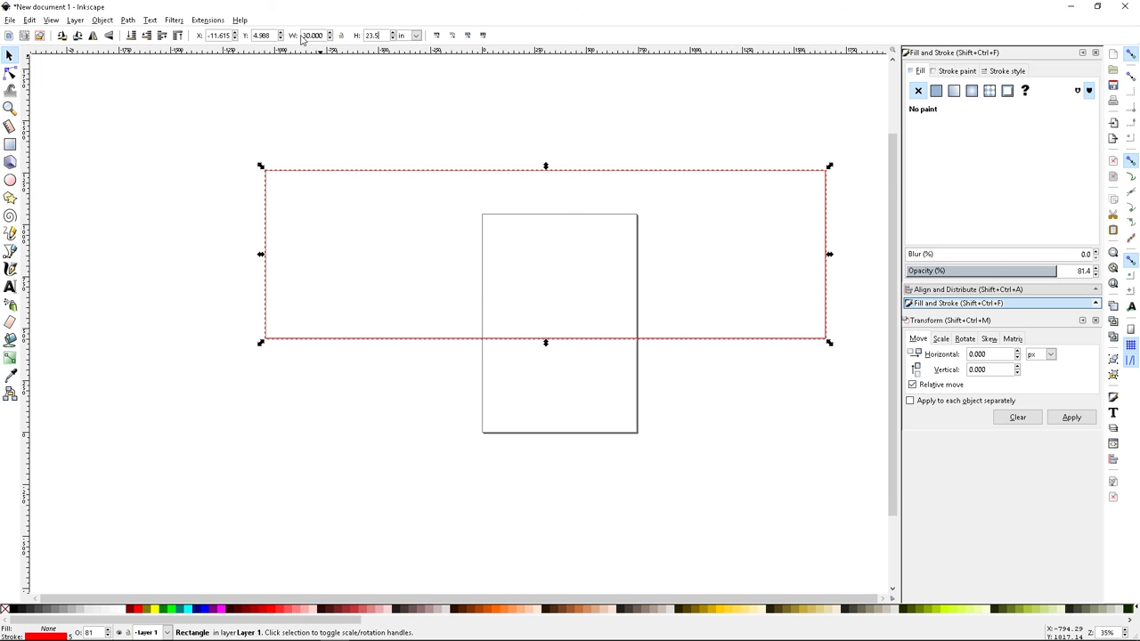
pyautogui.press('Return')
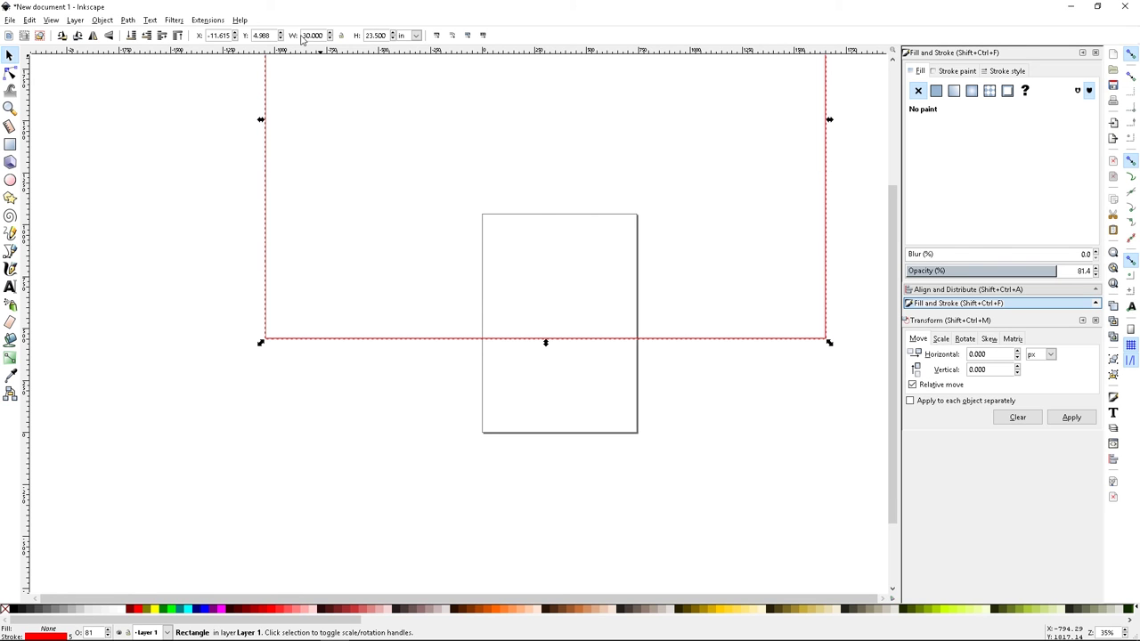
pyautogui.moveTo(425, 343); pyautogui.dragTo(370, 552)
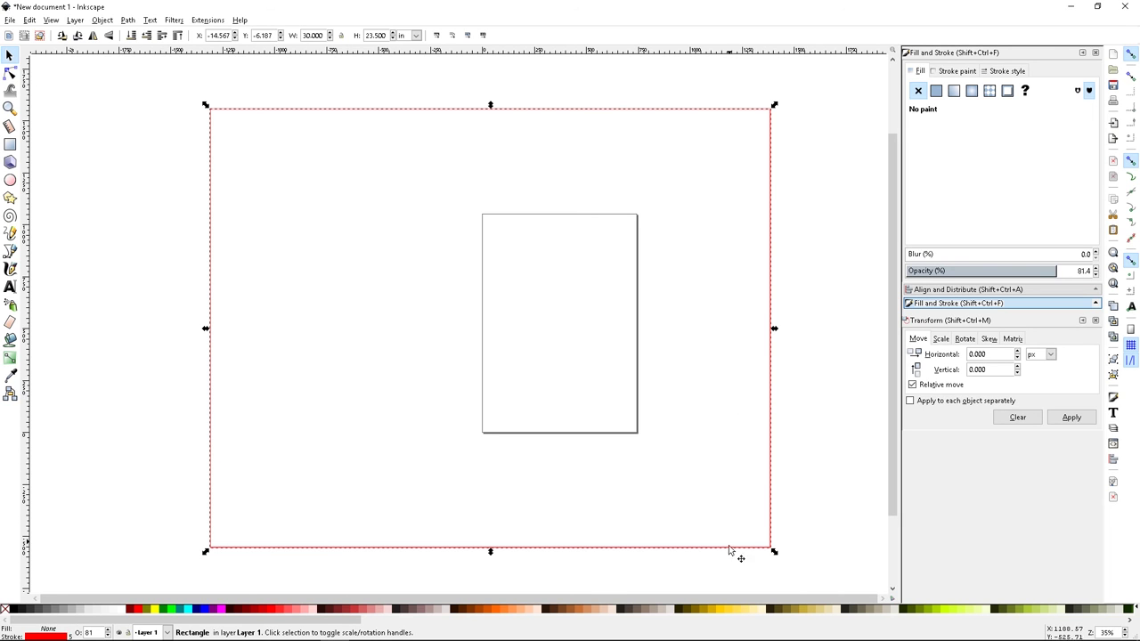
pyautogui.click(10, 144)
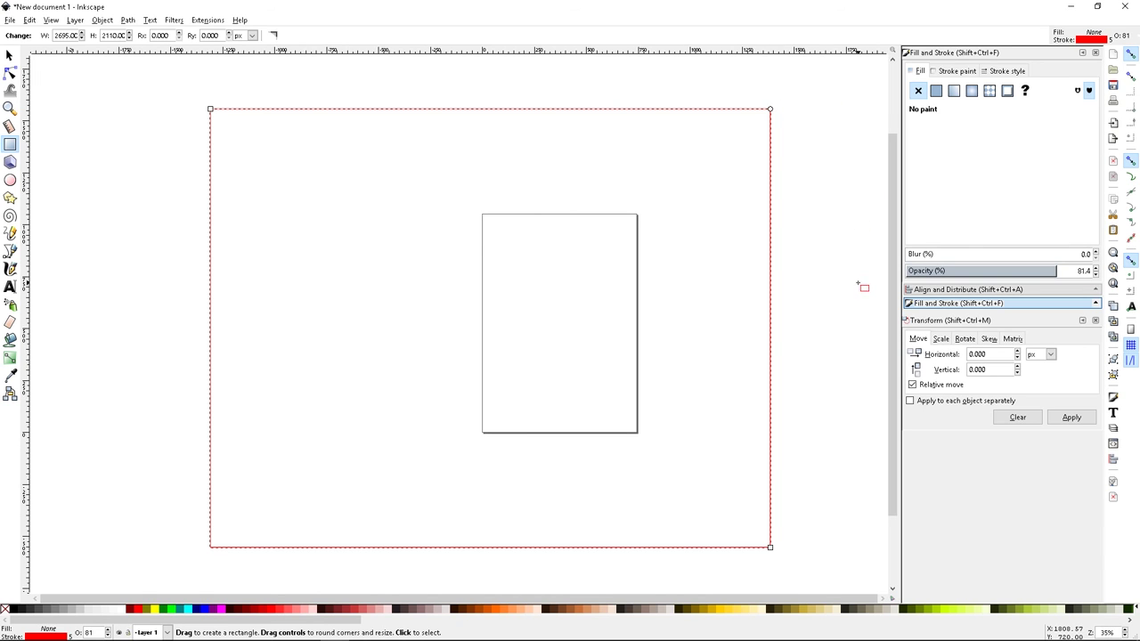
pyautogui.hotkey('ctrl', 'shift', 'a')
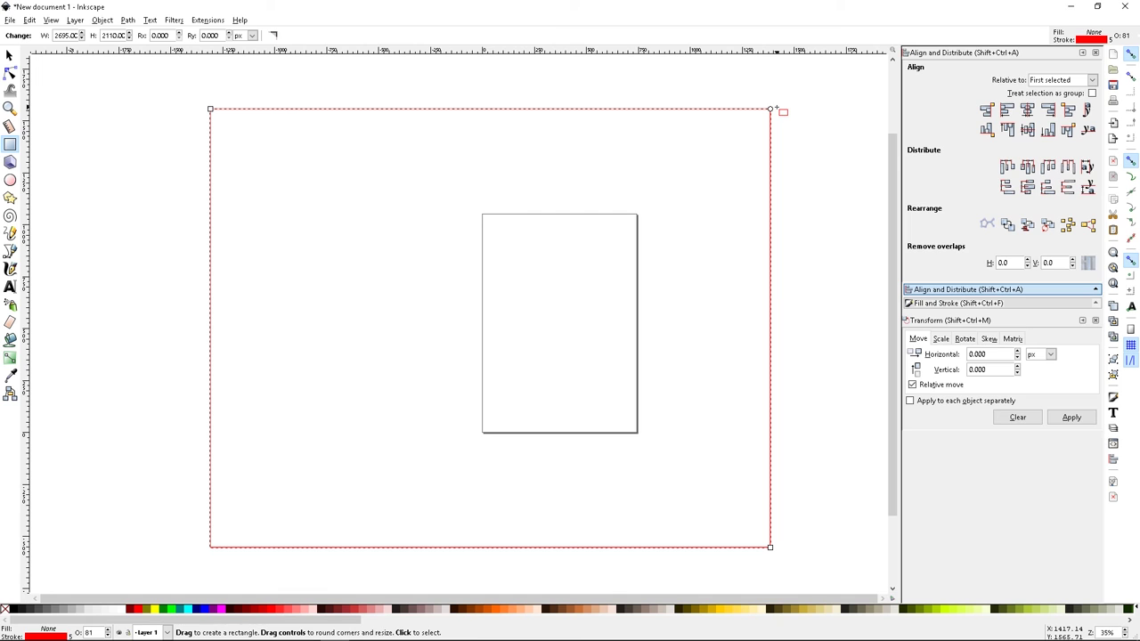
# Draw a tall narrow rectangle at the large one's right edge and align their top edges
pyautogui.moveTo(776, 107); pyautogui.dragTo(837, 389)
pyautogui.click(10, 56)
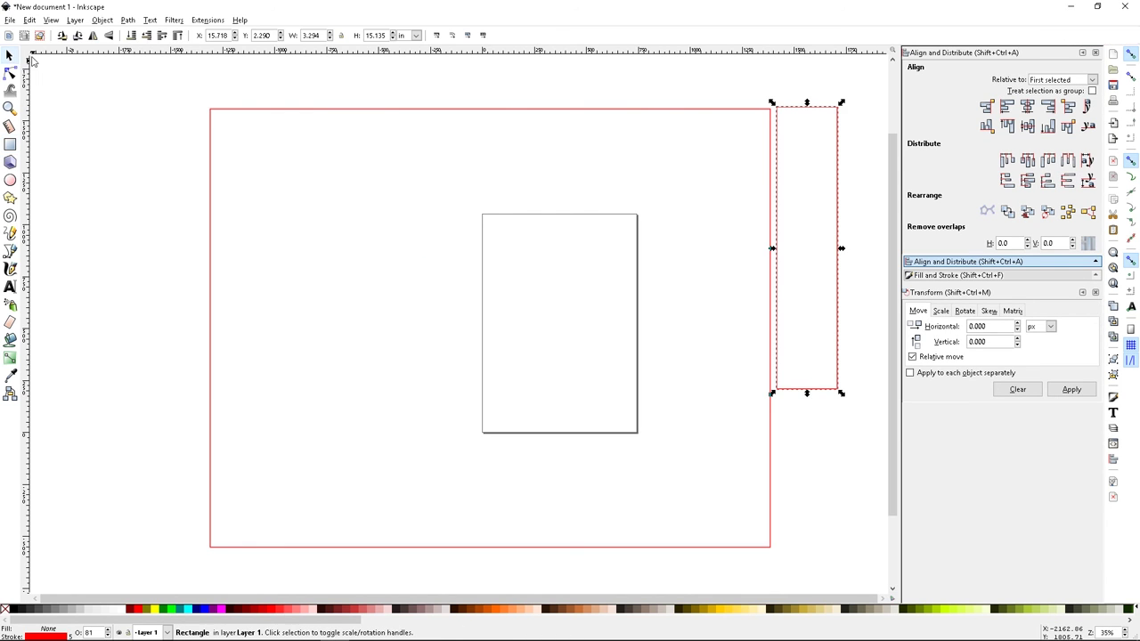
pyautogui.moveTo(794, 108); pyautogui.dragTo(792, 114)
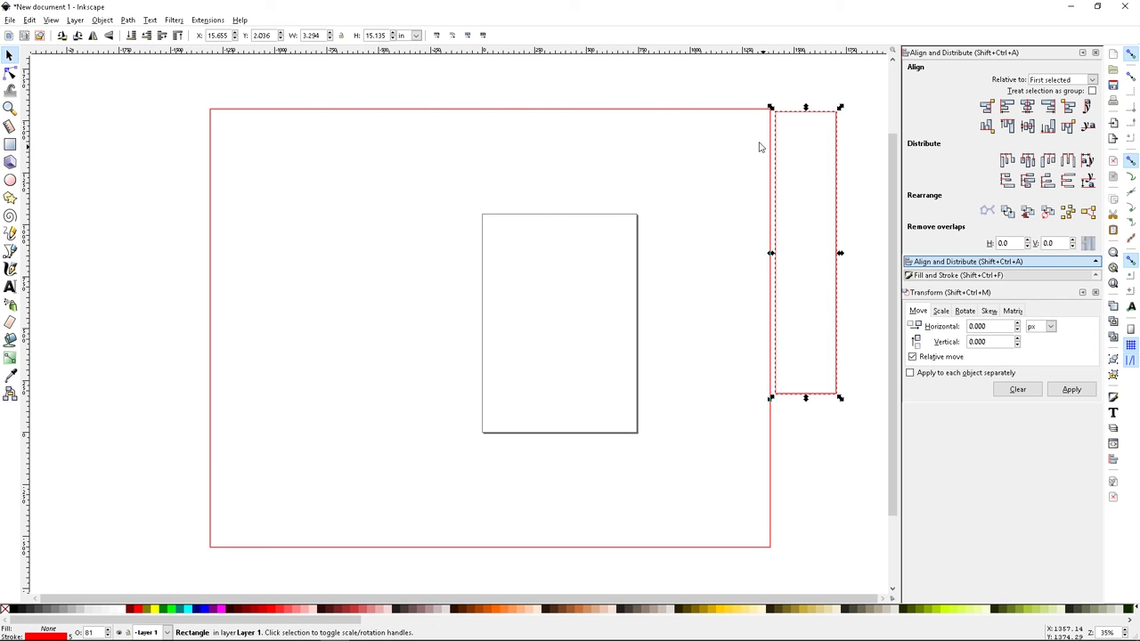
pyautogui.click(748, 109)
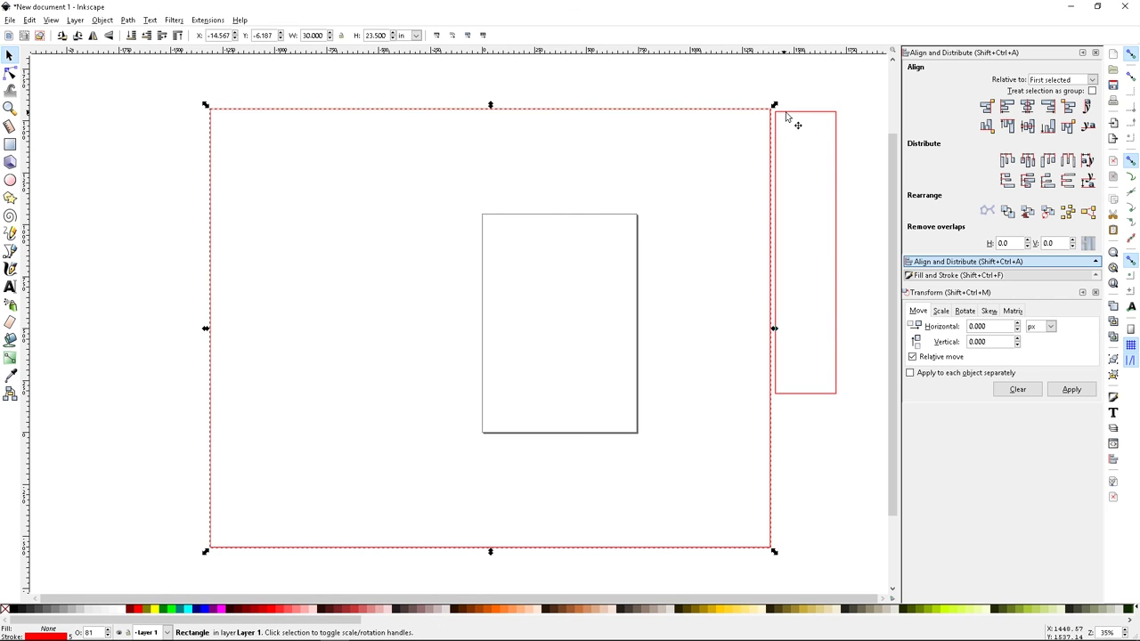
pyautogui.keyDown('shift'); pyautogui.click(799, 119); pyautogui.keyUp('shift')
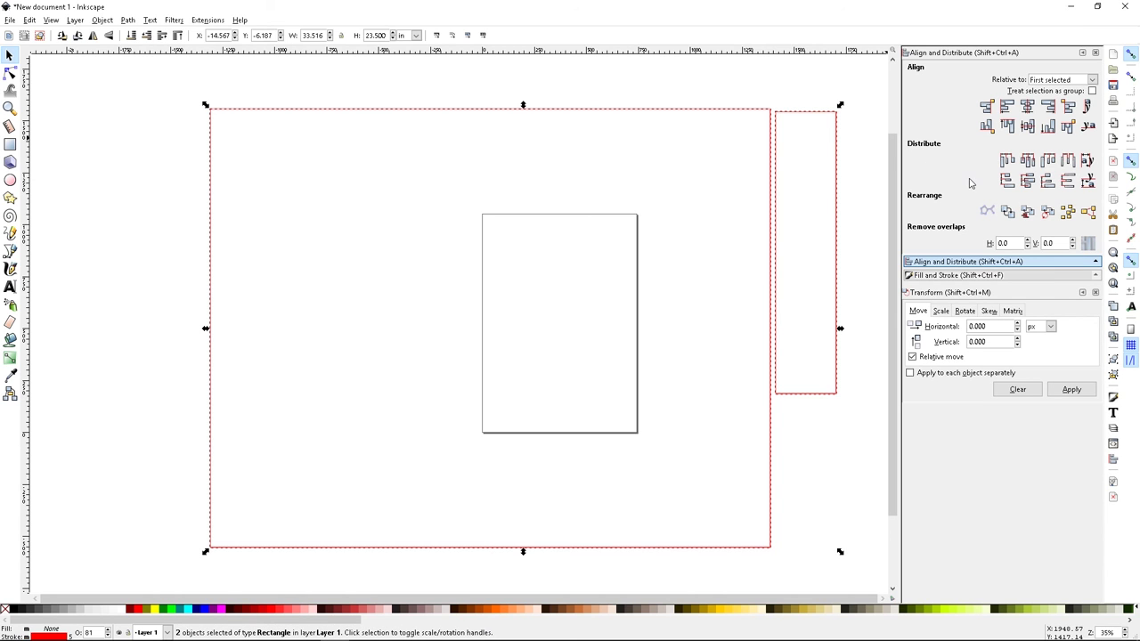
pyautogui.click(1010, 128)
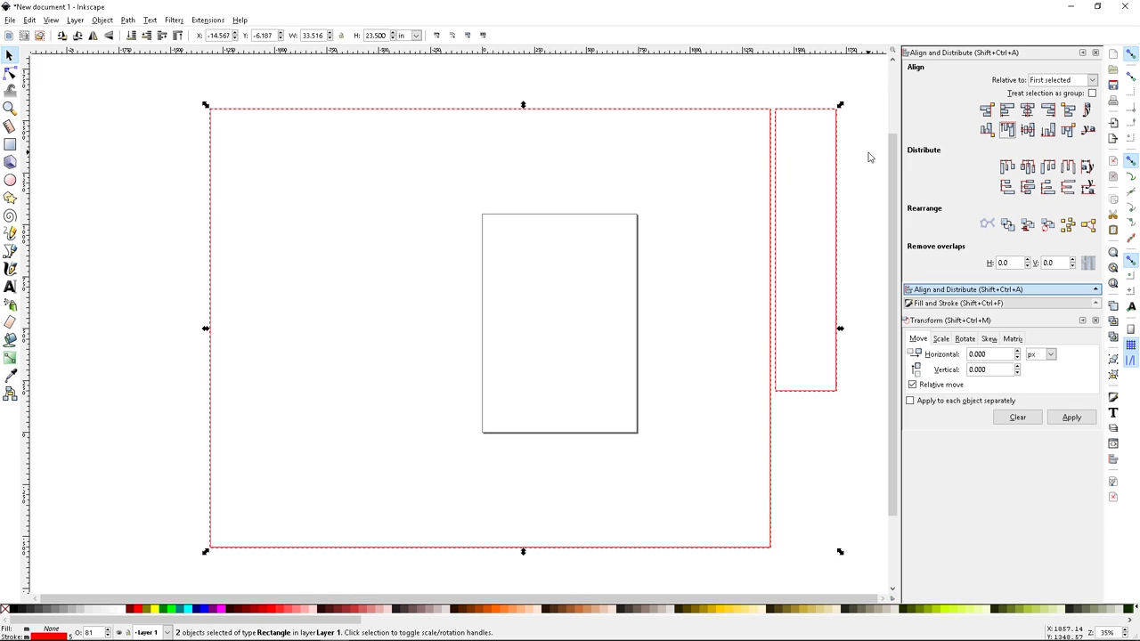
pyautogui.click(822, 111)
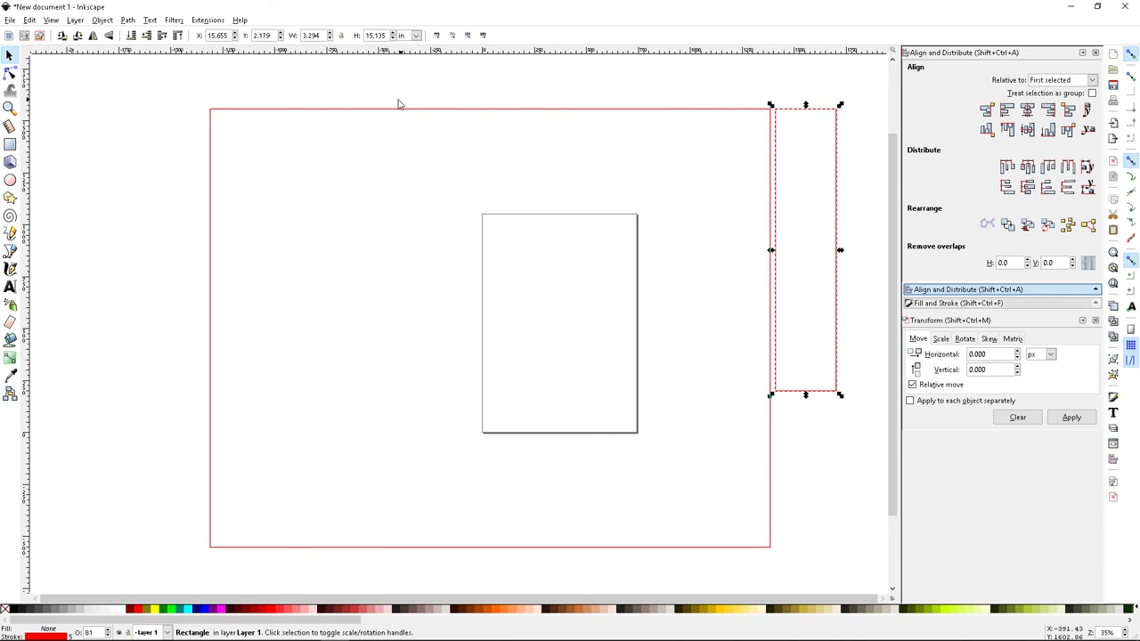
# Set the narrow rectangle's height to 17.5 in and re-align its top with the large rectangle
pyautogui.doubleClick(385, 36)
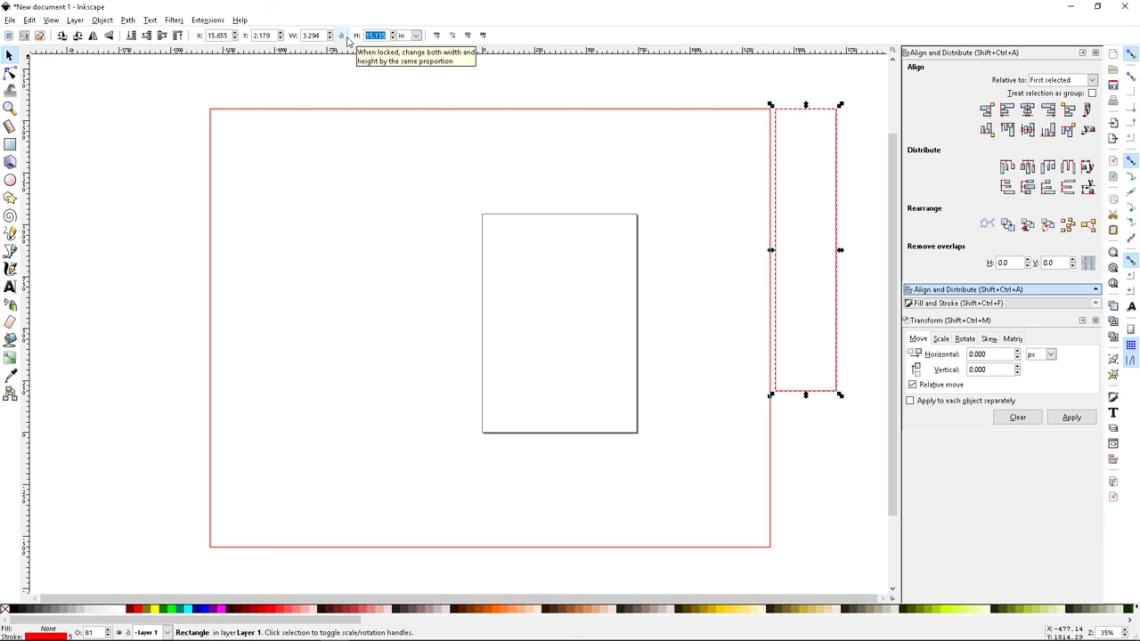
pyautogui.write('17.5')
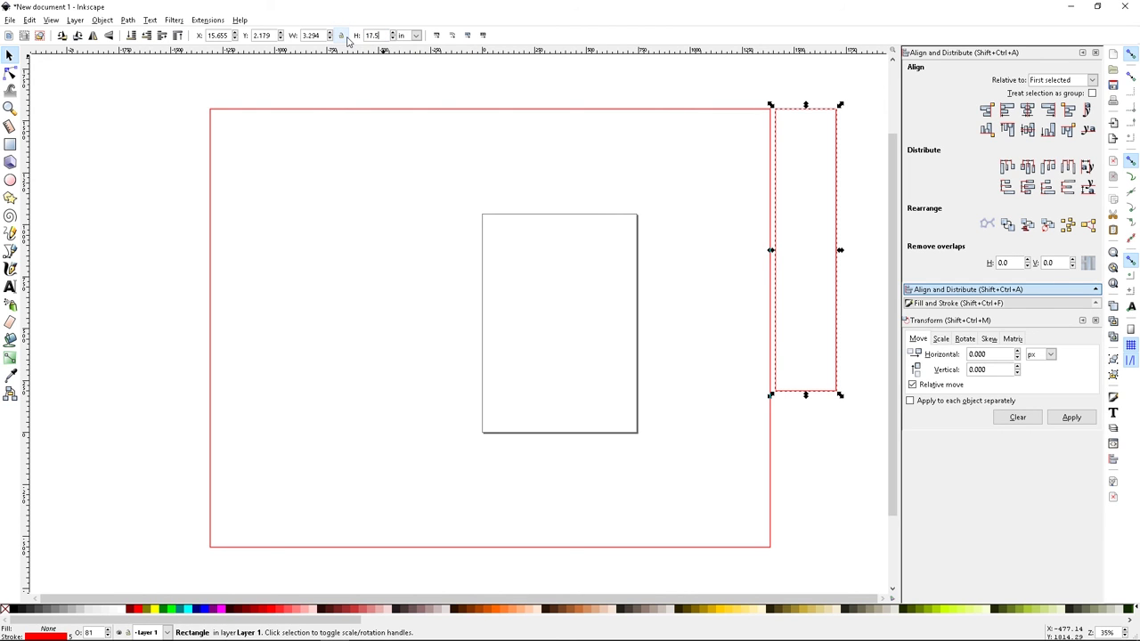
pyautogui.press('Return')
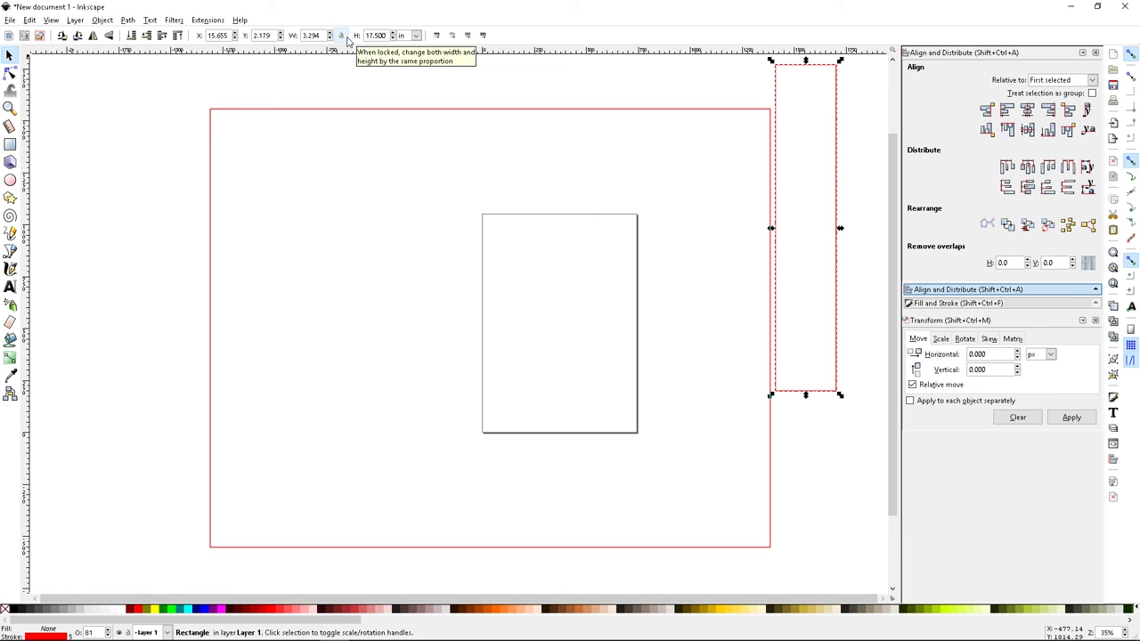
pyautogui.click(745, 111)
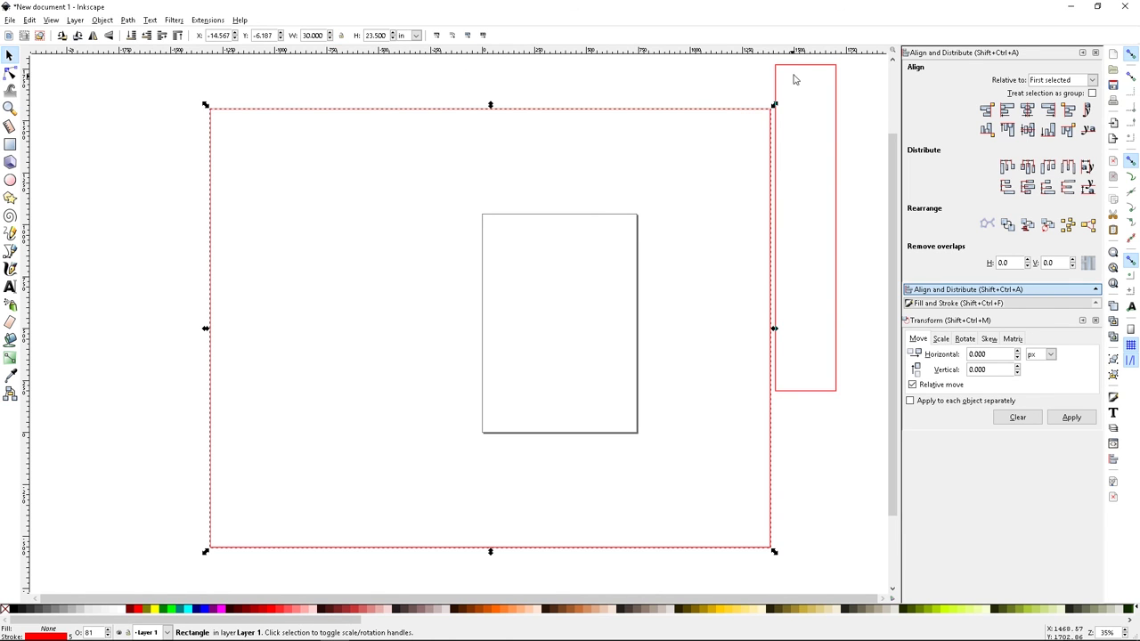
pyautogui.keyDown('shift'); pyautogui.click(794, 76); pyautogui.keyUp('shift')
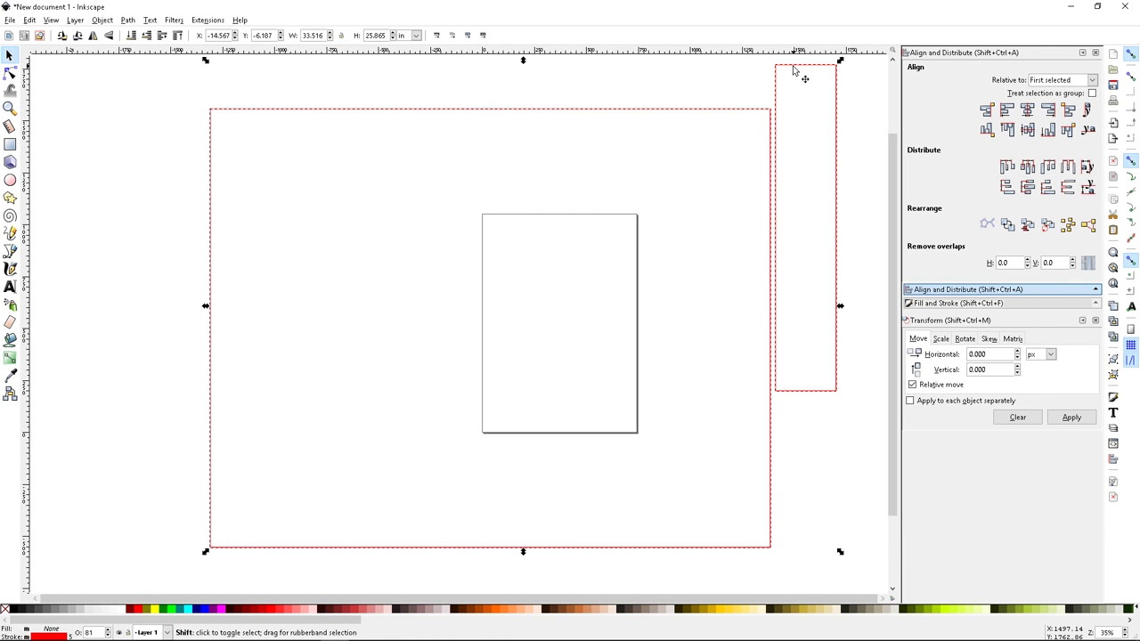
pyautogui.click(1006, 129)
# Nudge the 17.5 in rectangle left until it butts against the large rectangle's right edge
pyautogui.scroll(4, 772, 436)
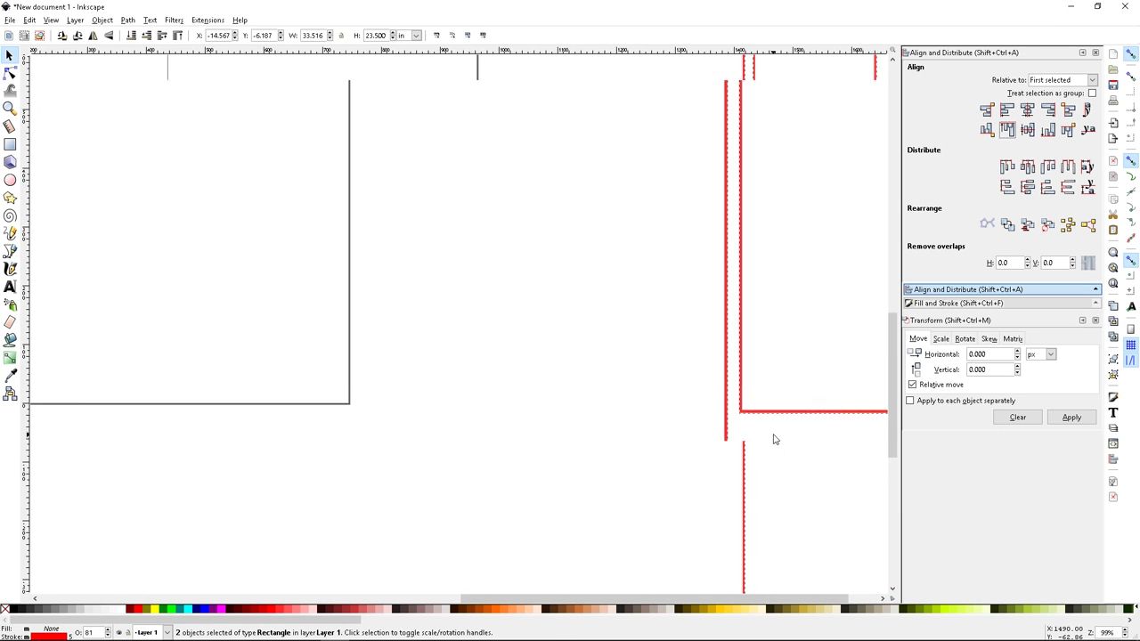
pyautogui.hscroll(2, 772, 436)
pyautogui.click(670, 467)
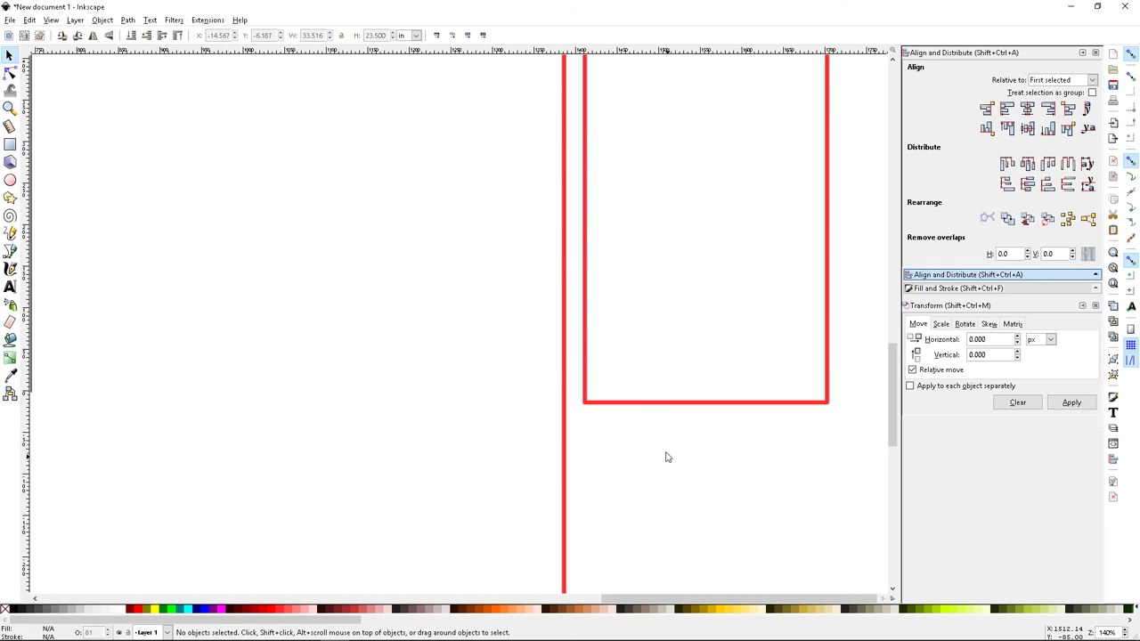
pyautogui.click(657, 403)
pyautogui.press('Left')
pyautogui.press('Left')
pyautogui.press('Left')
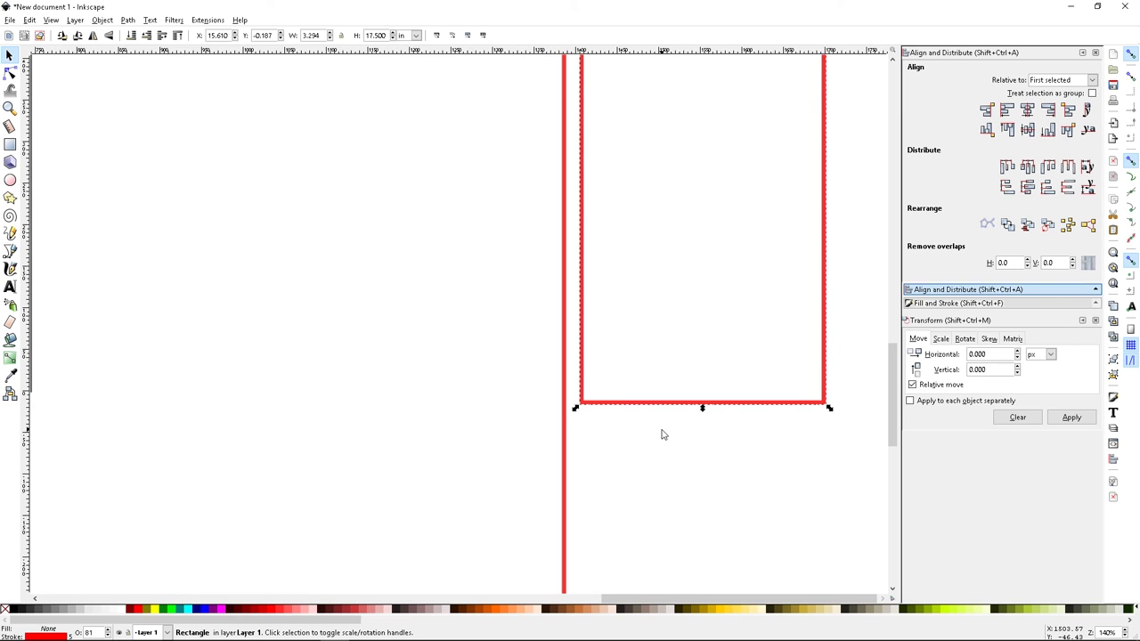
pyautogui.press('Left')
pyautogui.press('Left')
pyautogui.press('Left')
pyautogui.press('Left')
pyautogui.press('Left')
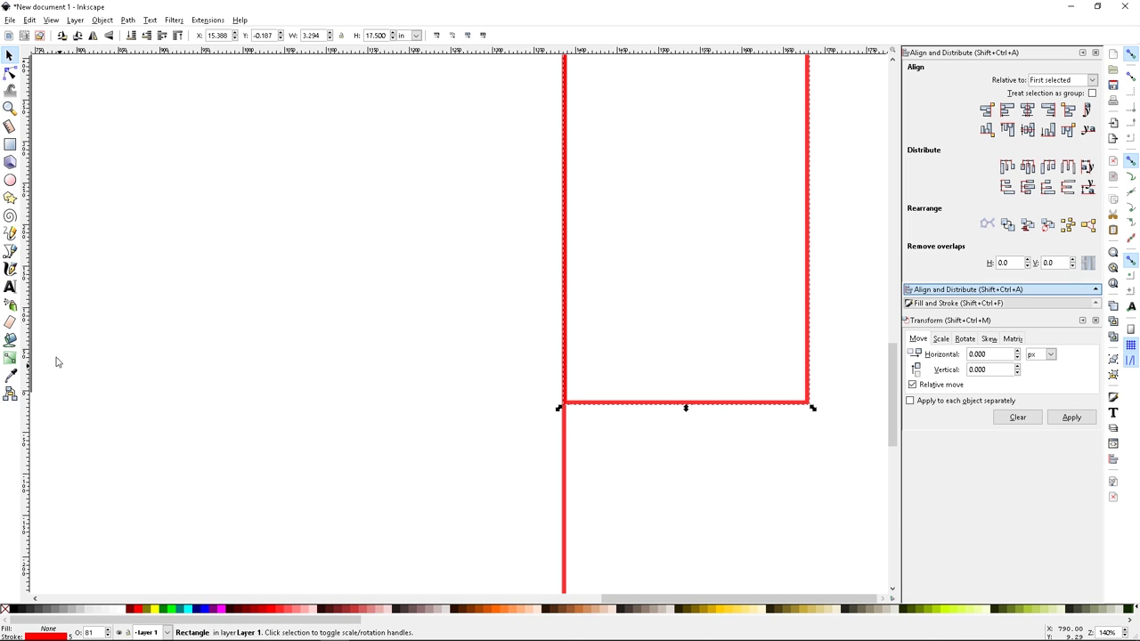
# With the Bezier pen, draw a straight line from the thin rectangle's bottom-left corner to the large rectangle's top-left corner
pyautogui.click(11, 250)
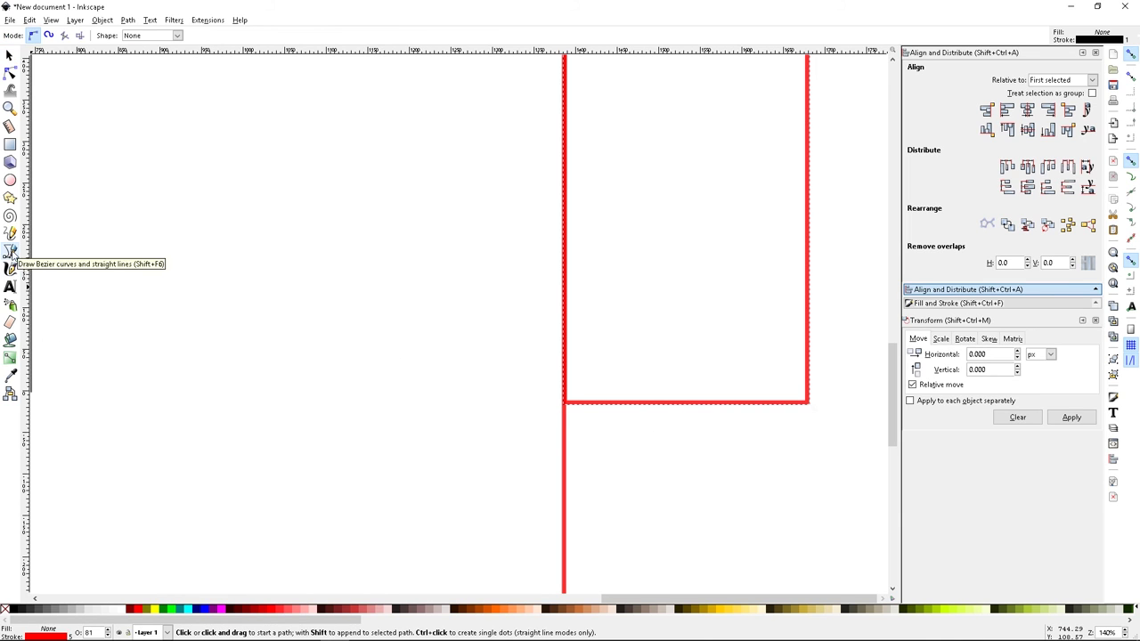
pyautogui.click(567, 404)
pyautogui.scroll(-6, 428, 363)
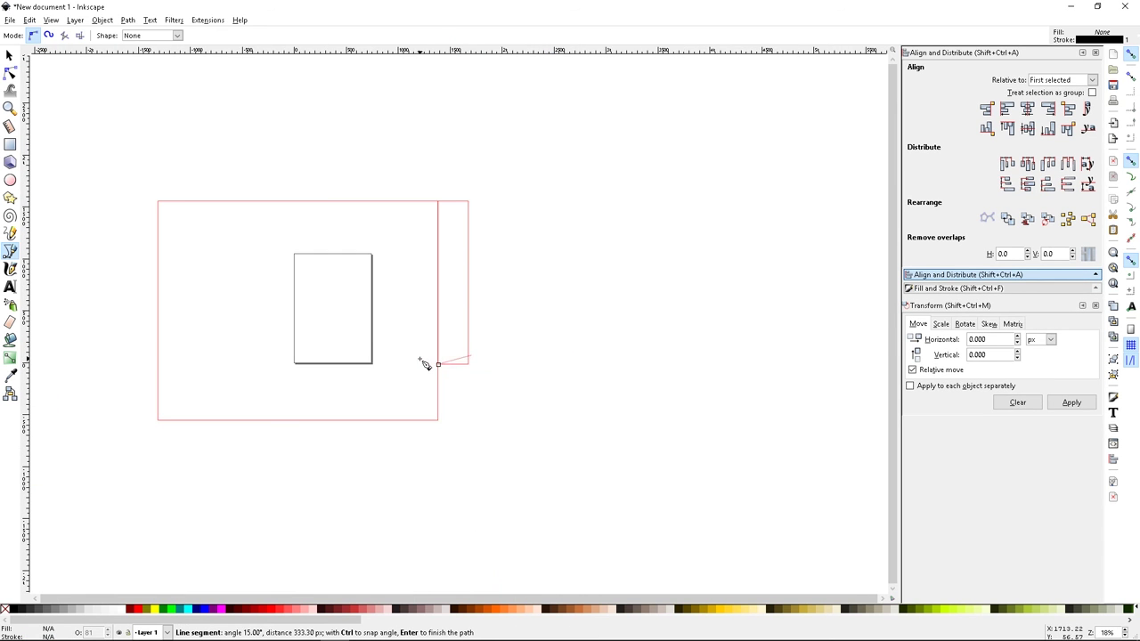
pyautogui.hscroll(-5, 382, 344)
pyautogui.scroll(3, 323, 220)
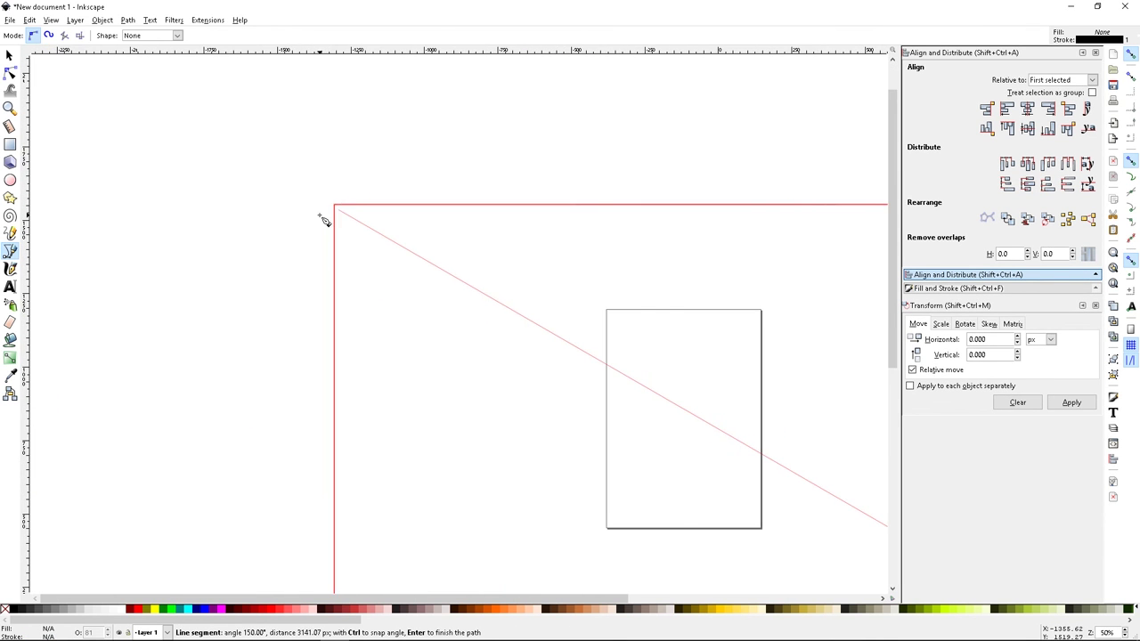
pyautogui.scroll(3, 323, 220)
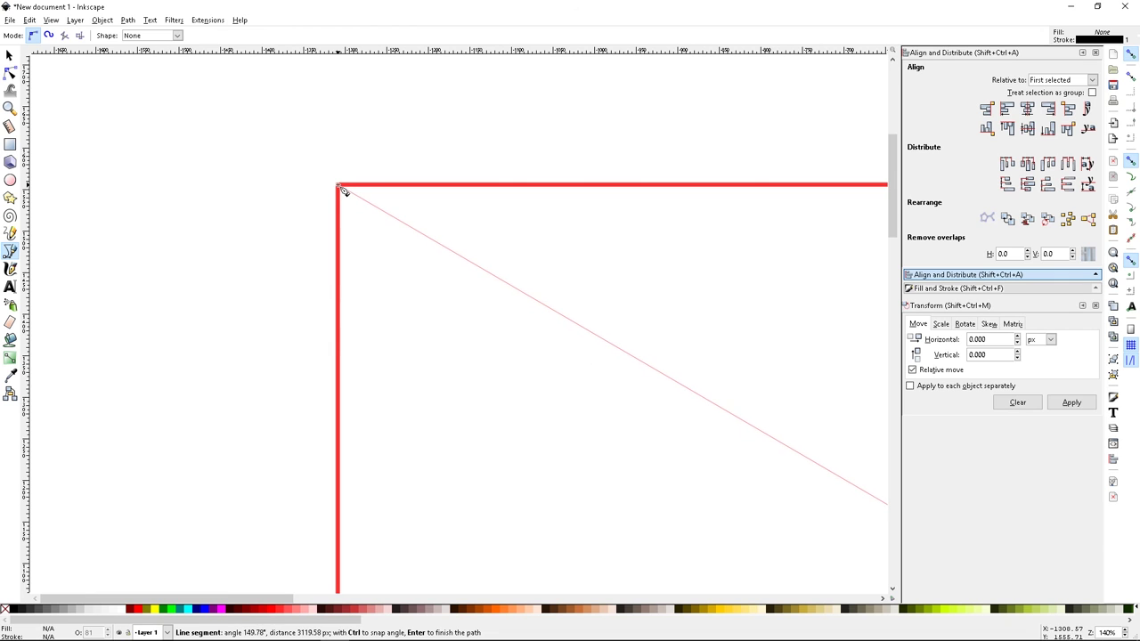
pyautogui.click(340, 187)
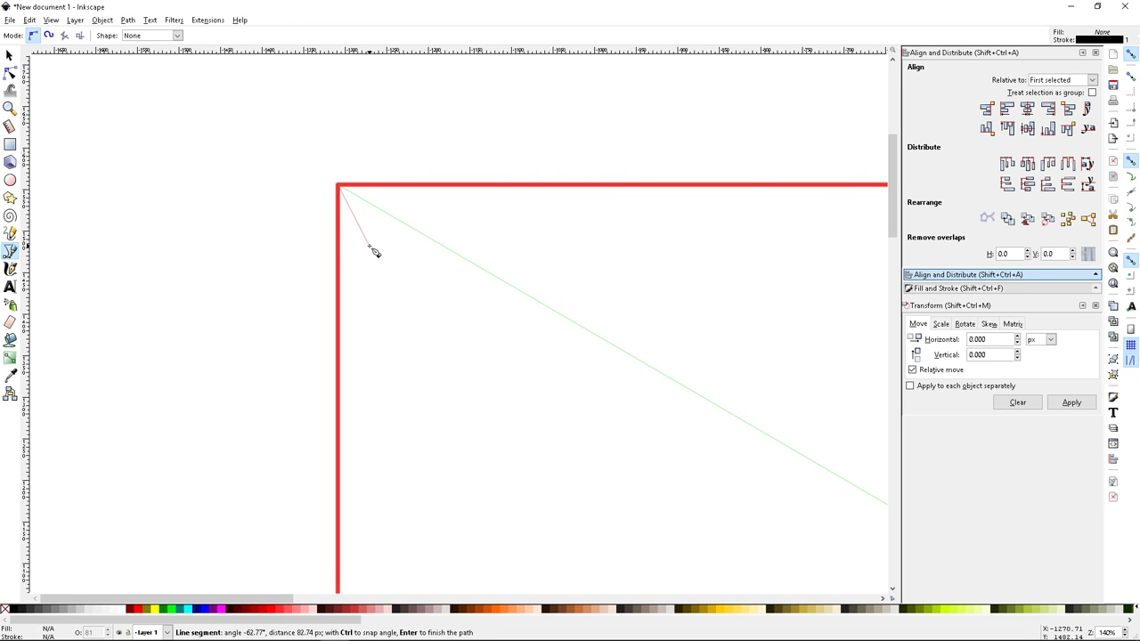
pyautogui.press('Return')
pyautogui.scroll(-1, 540, 313)
pyautogui.hscroll(3, 543, 324)
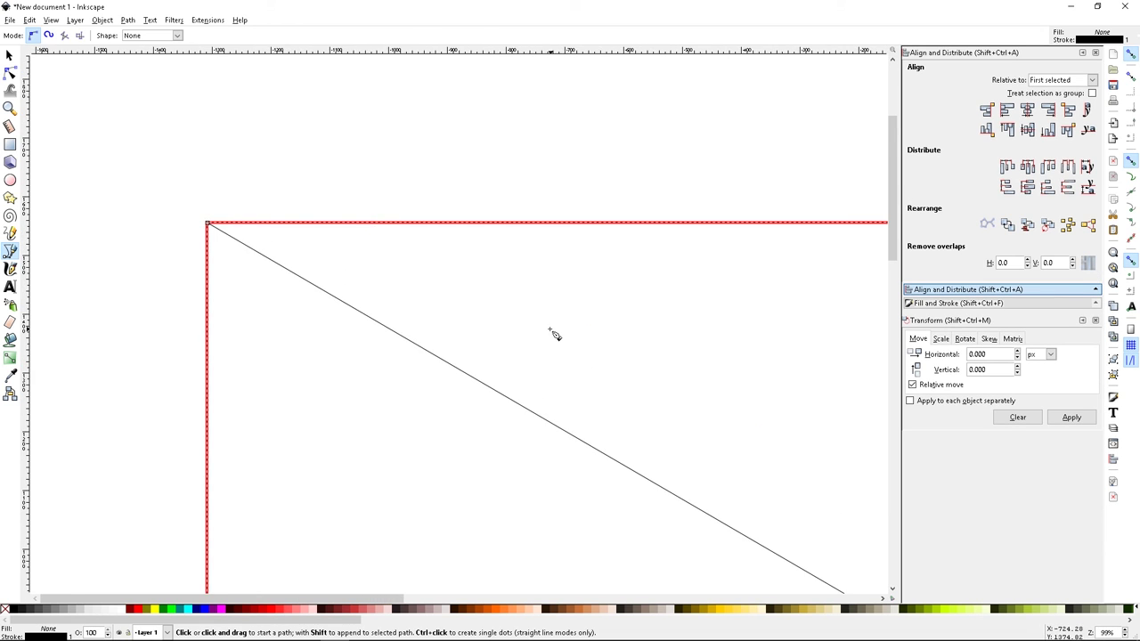
pyautogui.scroll(-3, 553, 334)
pyautogui.scroll(-2, 554, 334)
pyautogui.hscroll(6, 556, 335)
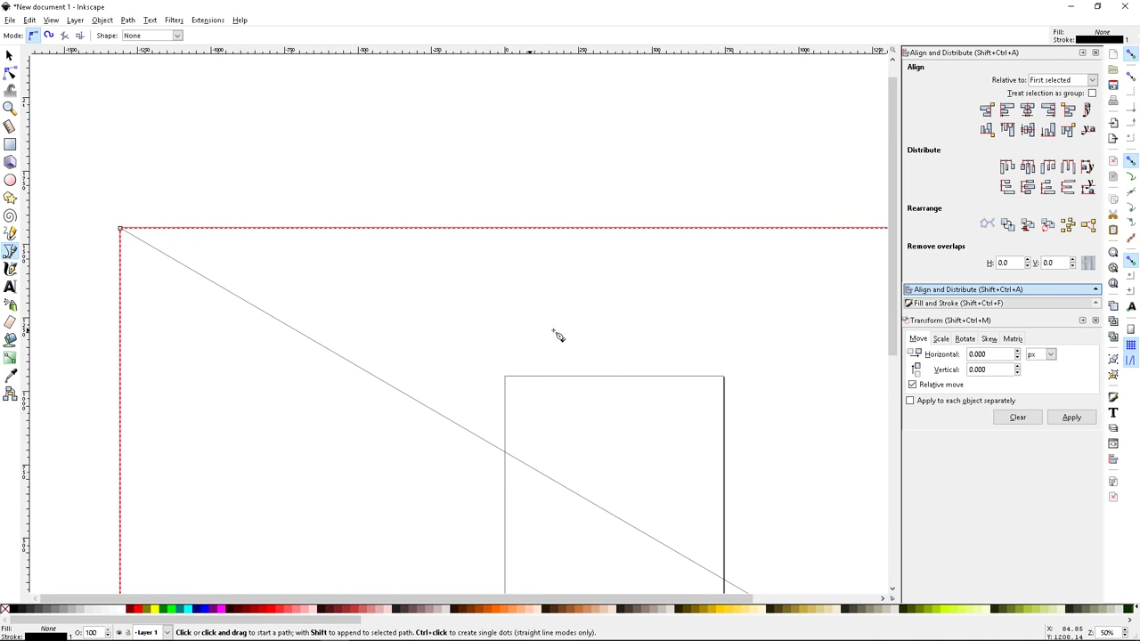
pyautogui.scroll(-2, 556, 335)
pyautogui.scroll(-3, 557, 343)
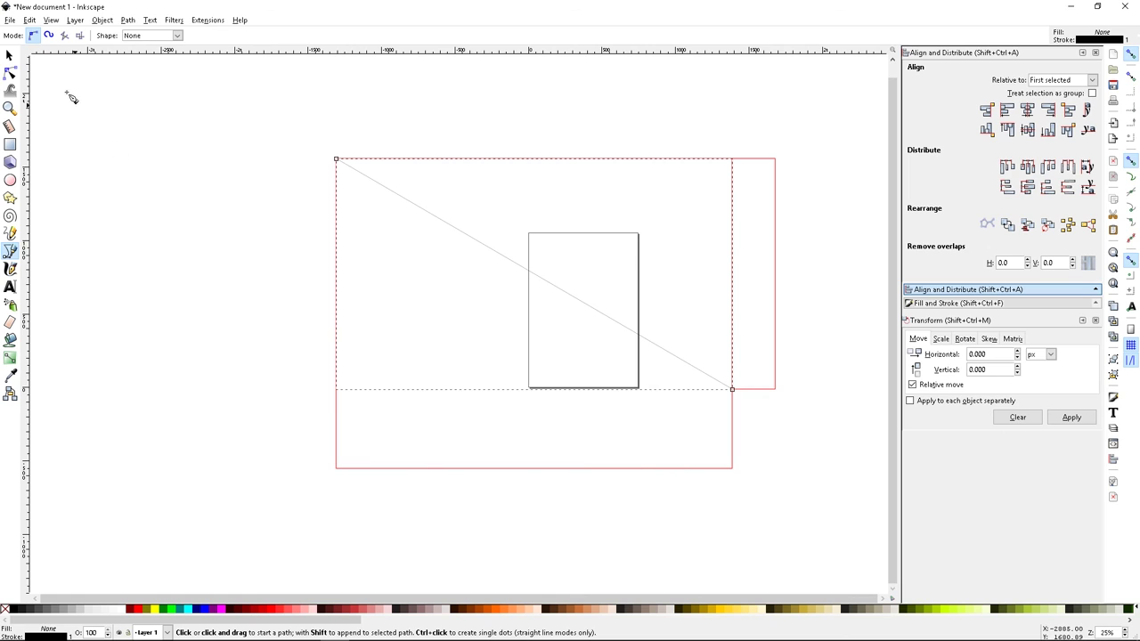
# Move the thin rectangle beside the large rectangle's left side and set its height to 15 in
pyautogui.click(9, 56)
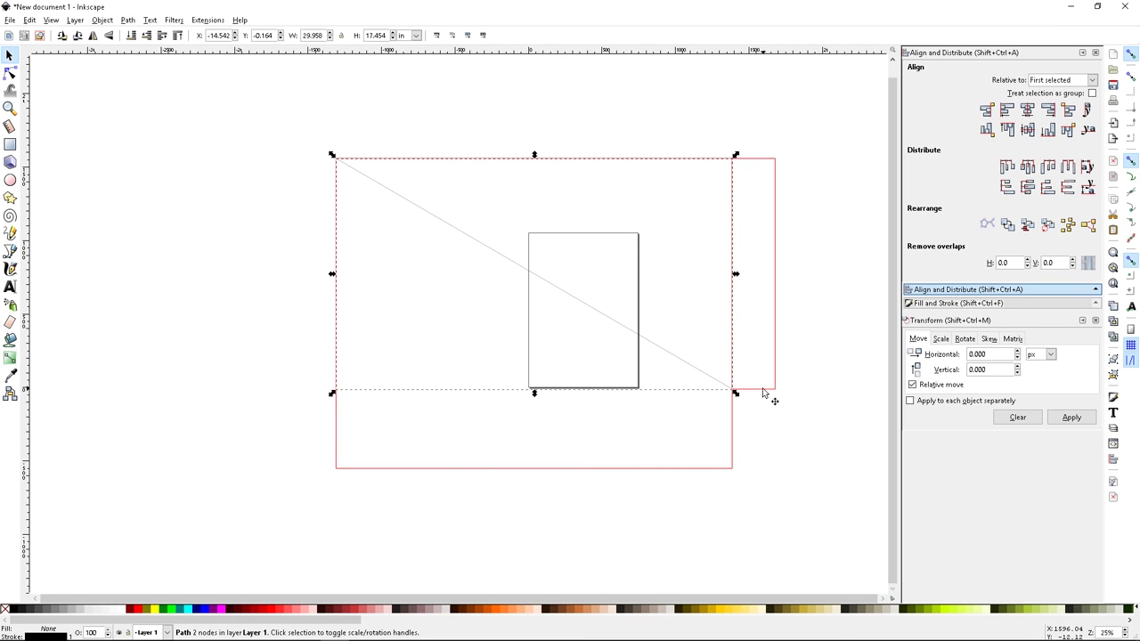
pyautogui.hscroll(1, 774, 405)
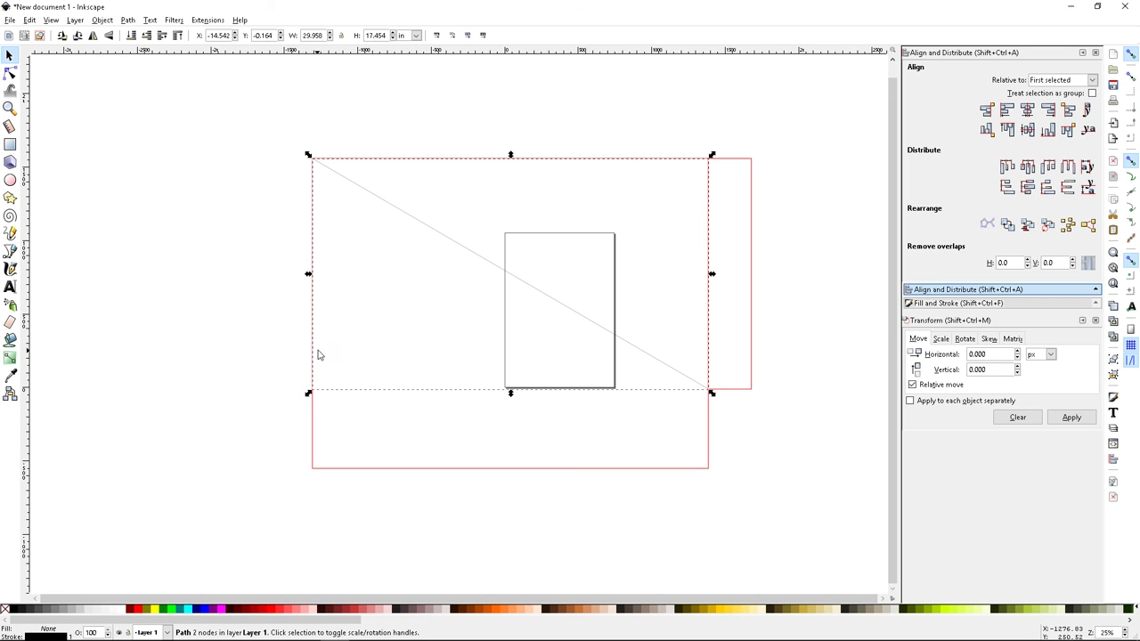
pyautogui.moveTo(750, 321); pyautogui.dragTo(307, 293)
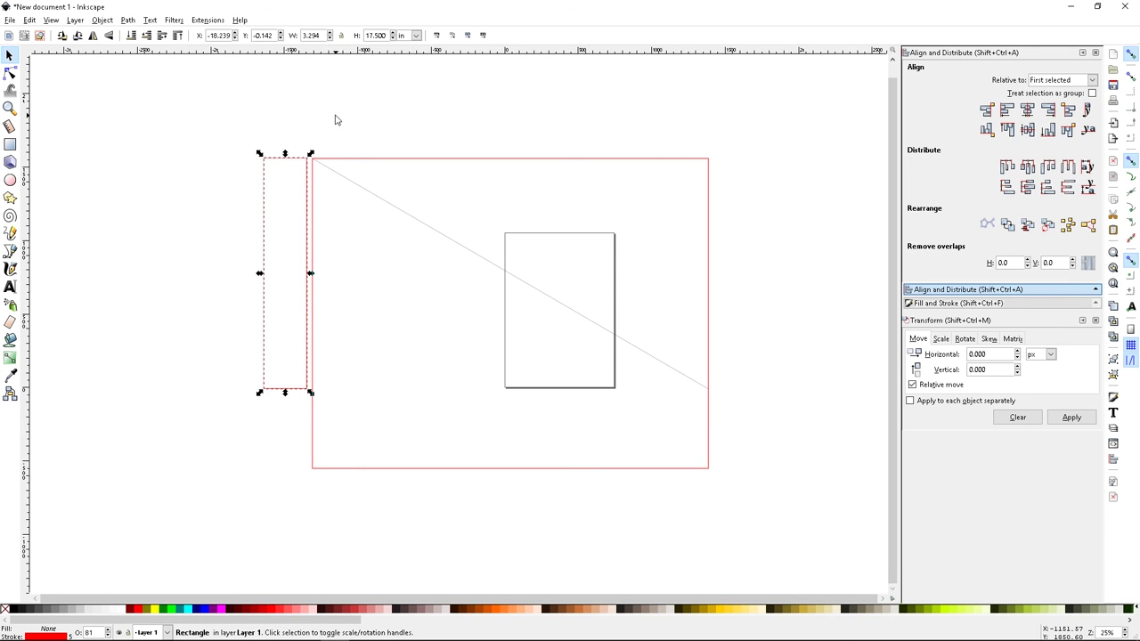
pyautogui.moveTo(389, 35); pyautogui.dragTo(358, 39)
pyautogui.write('15')
pyautogui.press('Return')
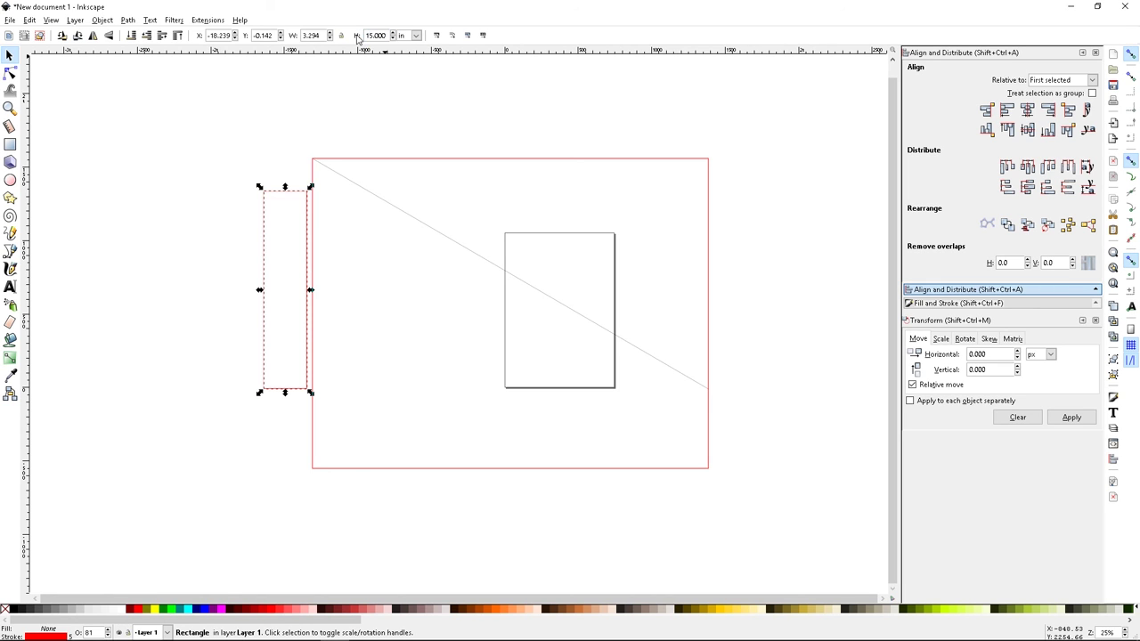
# Align the thin rectangle's top edge with the large rectangle's top edge
pyautogui.click(386, 161)
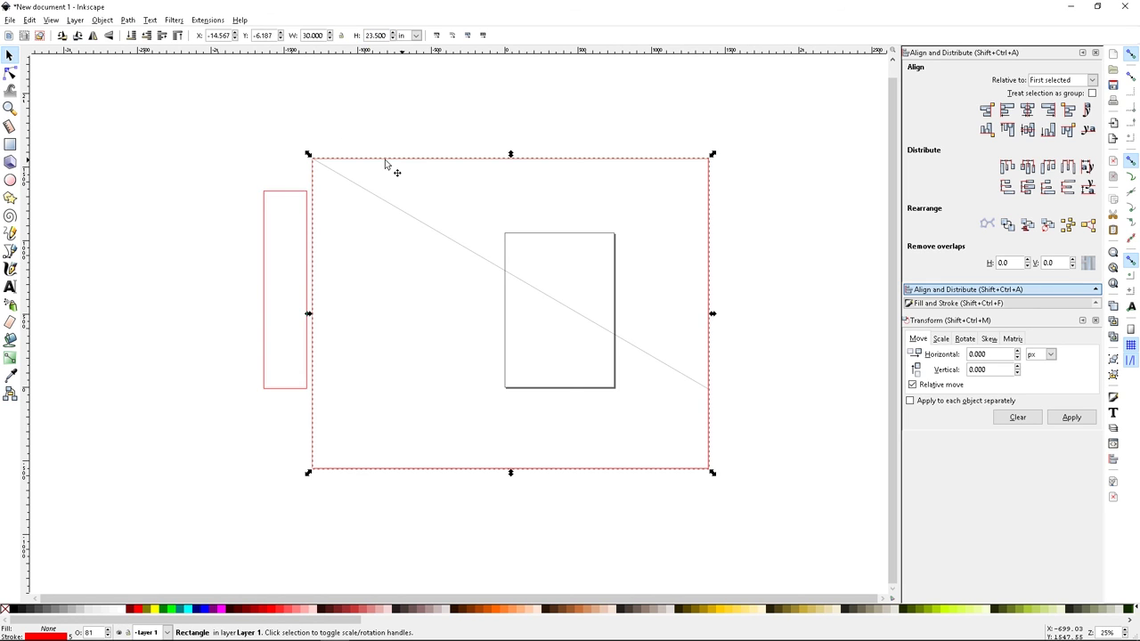
pyautogui.keyDown('shift'); pyautogui.click(293, 192); pyautogui.keyUp('shift')
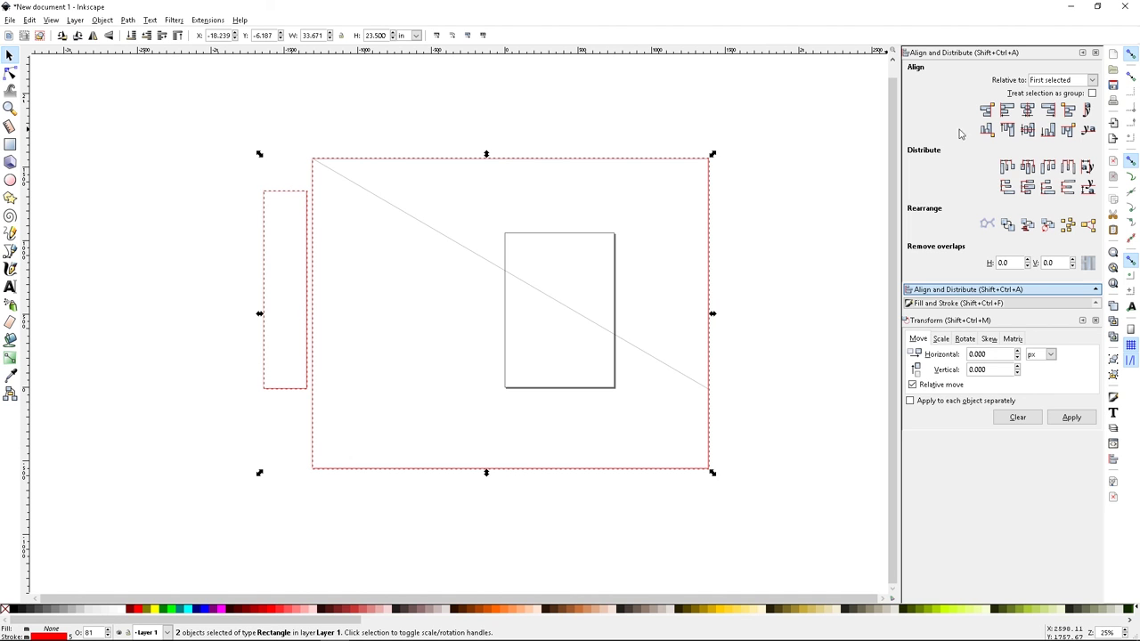
pyautogui.click(1007, 130)
pyautogui.scroll(4, 312, 359)
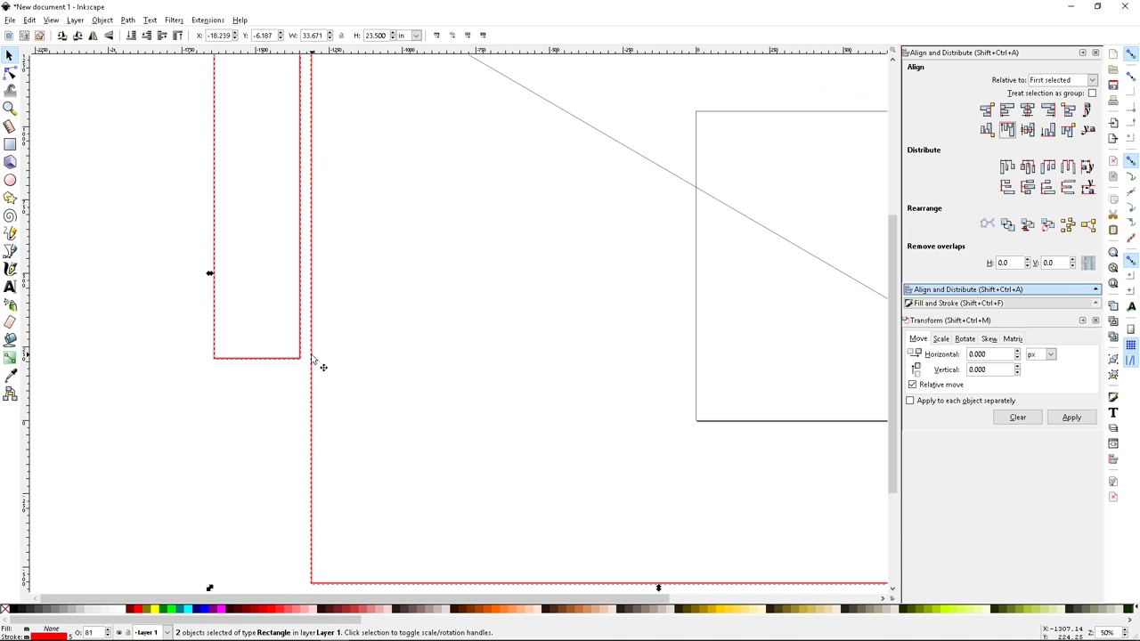
# Nudge the thin rectangle right until it sits flush against the large rectangle
pyautogui.click(282, 387)
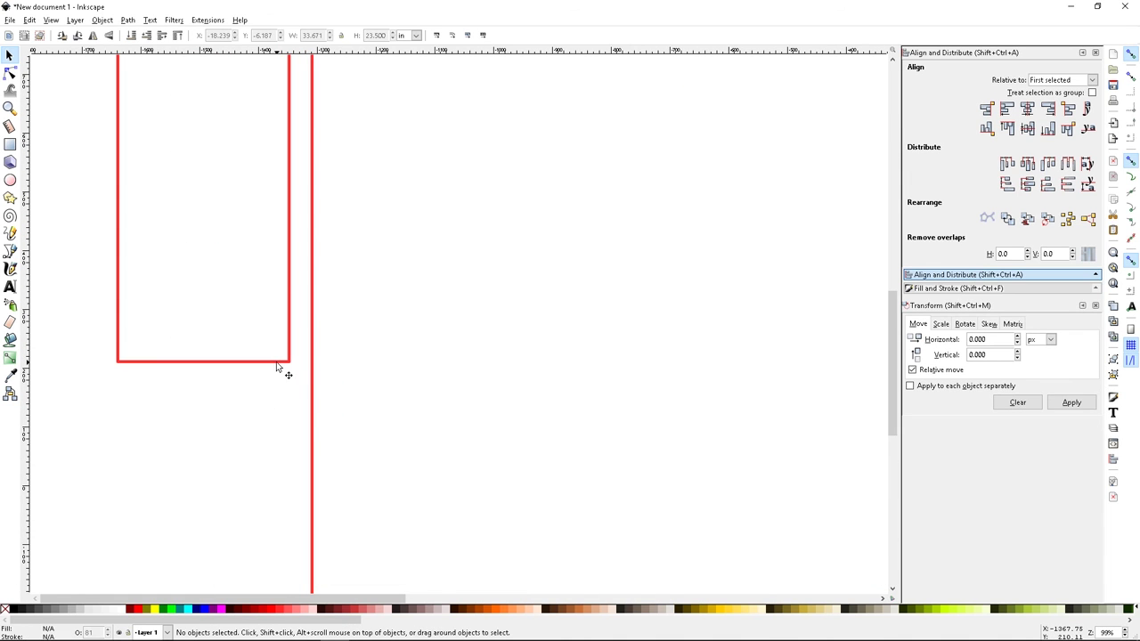
pyautogui.click(277, 362)
pyautogui.press('Right')
pyautogui.press('Right')
pyautogui.press('Right')
pyautogui.press('Right')
pyautogui.press('Right')
pyautogui.press('Right')
pyautogui.press('Right')
pyautogui.press('Right')
pyautogui.press('Right')
pyautogui.press('Right')
pyautogui.press('Right')
pyautogui.press('Right')
pyautogui.press('Right')
pyautogui.press('Right')
pyautogui.press('Right')
pyautogui.press('Right')
pyautogui.press('Right')
pyautogui.press('Right')
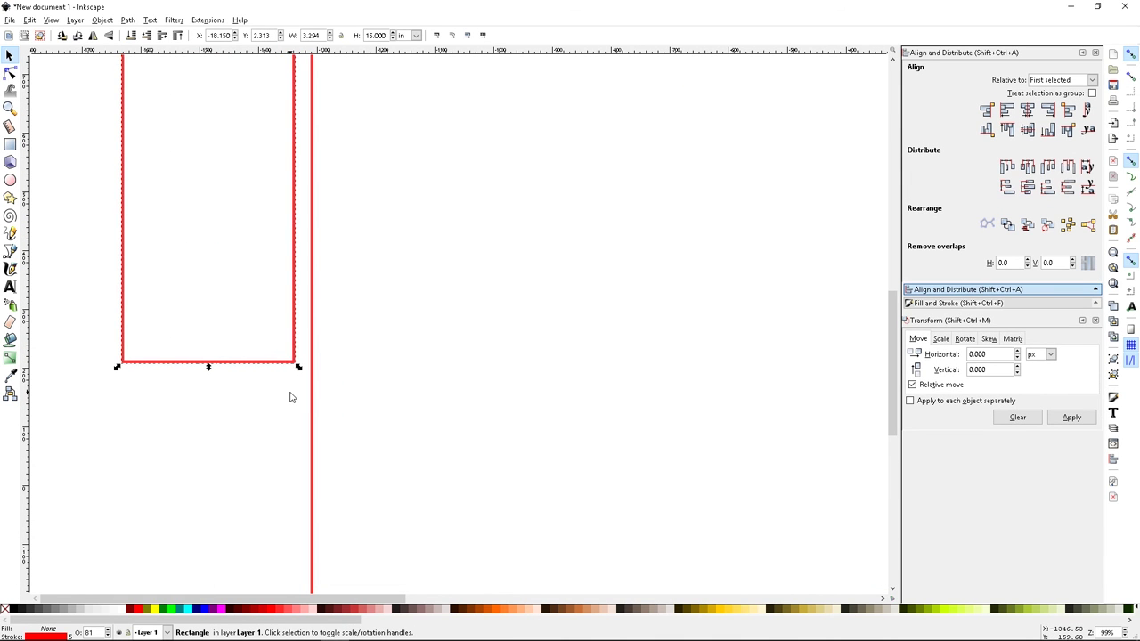
pyautogui.press('Right')
pyautogui.press('Right')
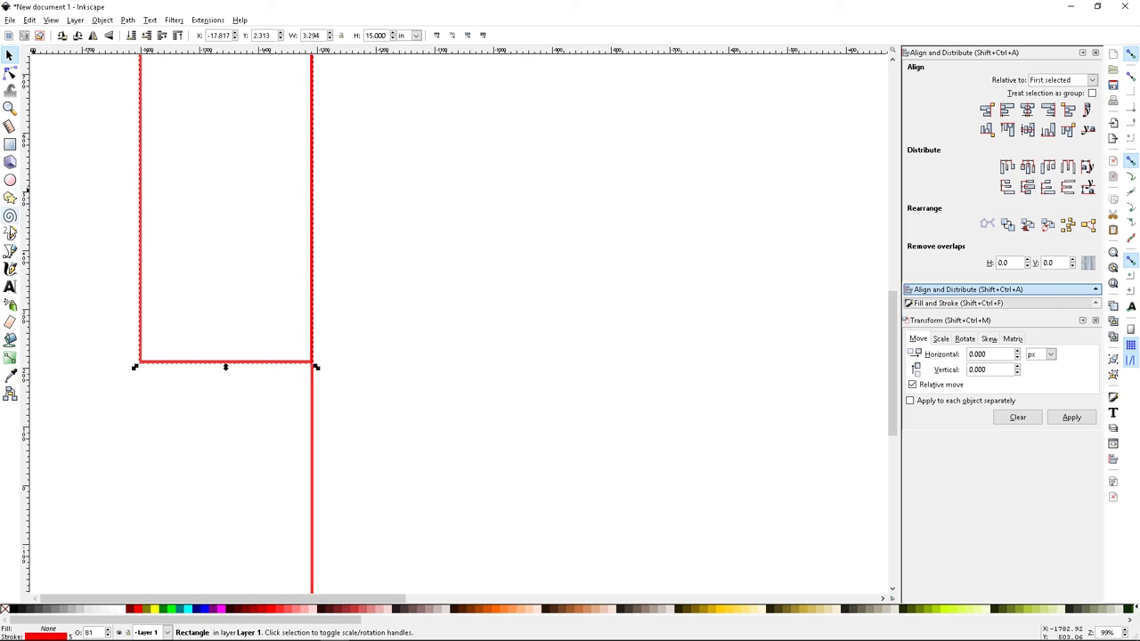
pyautogui.click(10, 251)
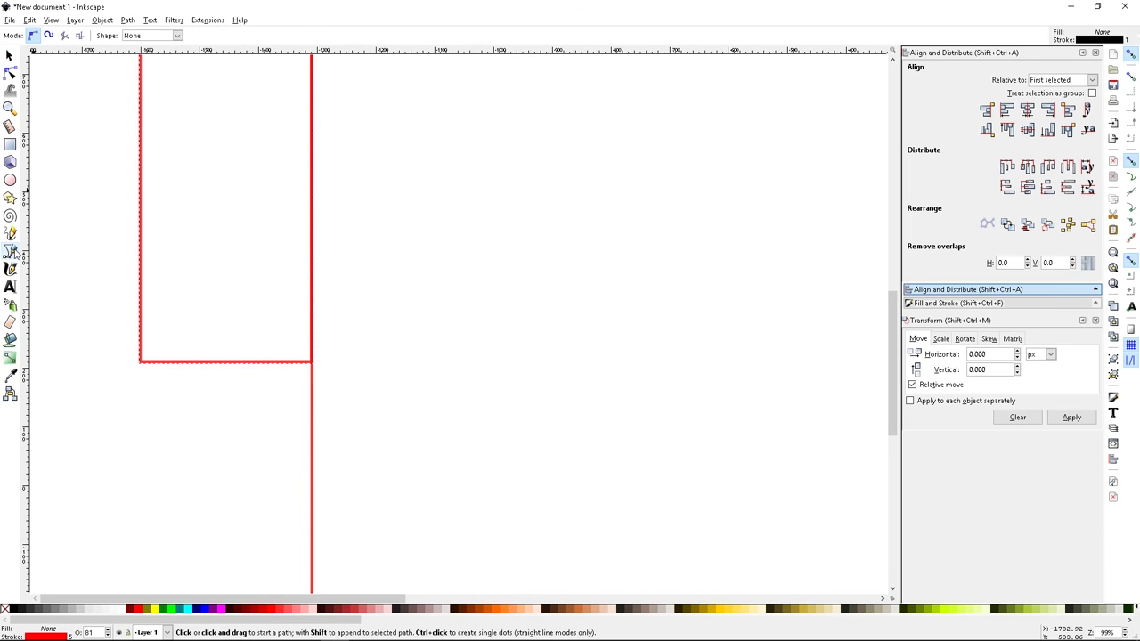
# Draw the lower slanted line from the rectangle corner to the guide's lower-right corner
pyautogui.click(313, 363)
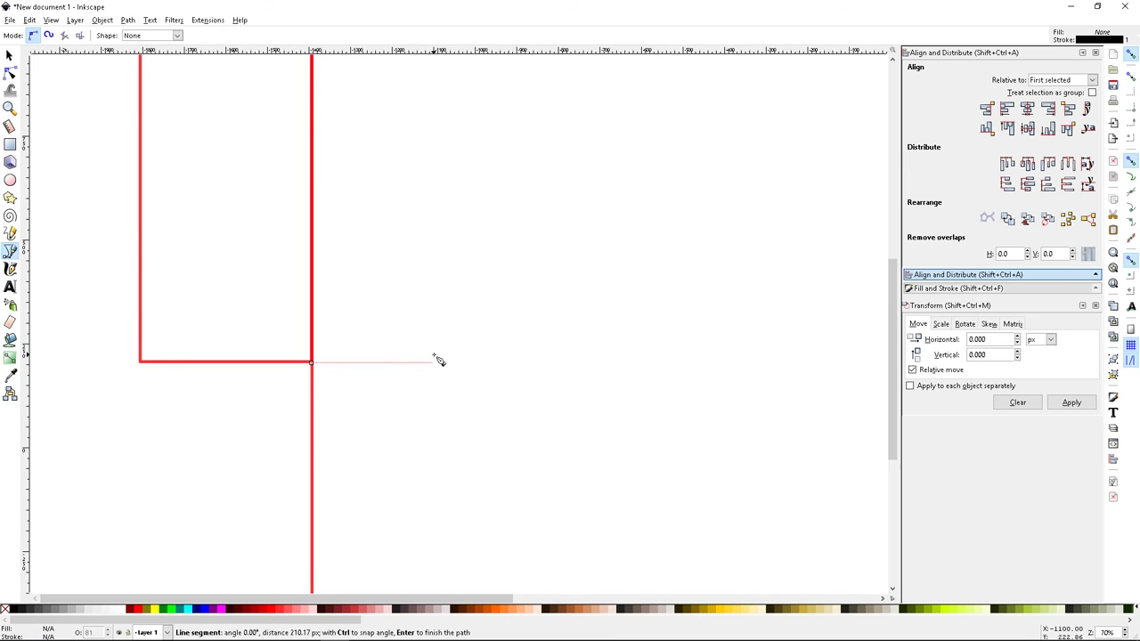
pyautogui.scroll(-5, 445, 360)
pyautogui.hscroll(4, 477, 374)
pyautogui.scroll(7, 557, 441)
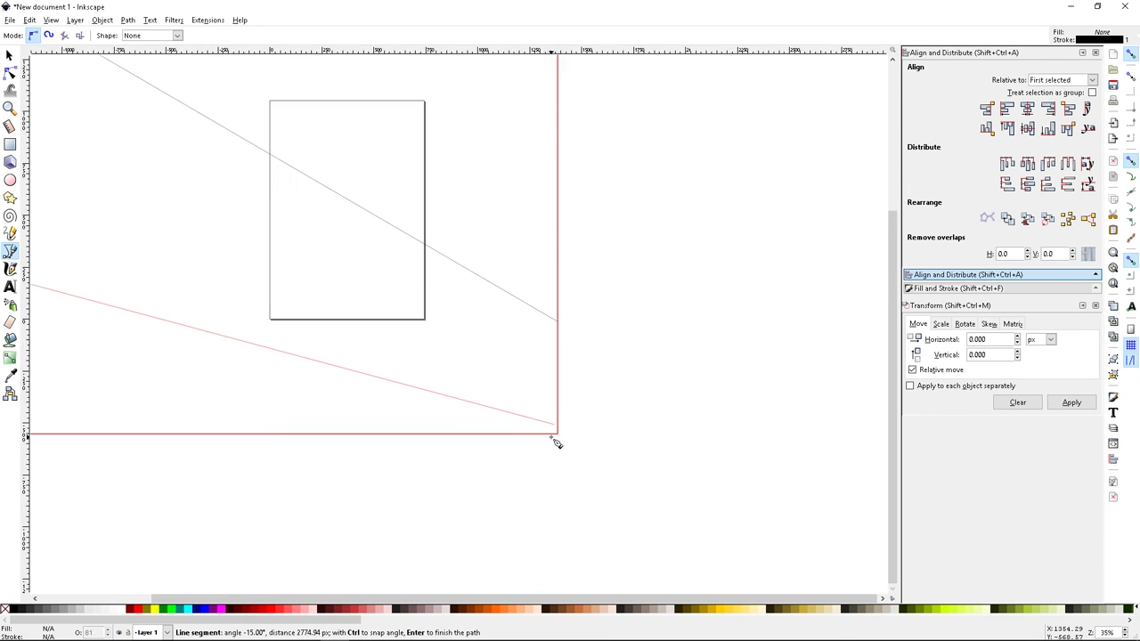
pyautogui.scroll(1, 571, 431)
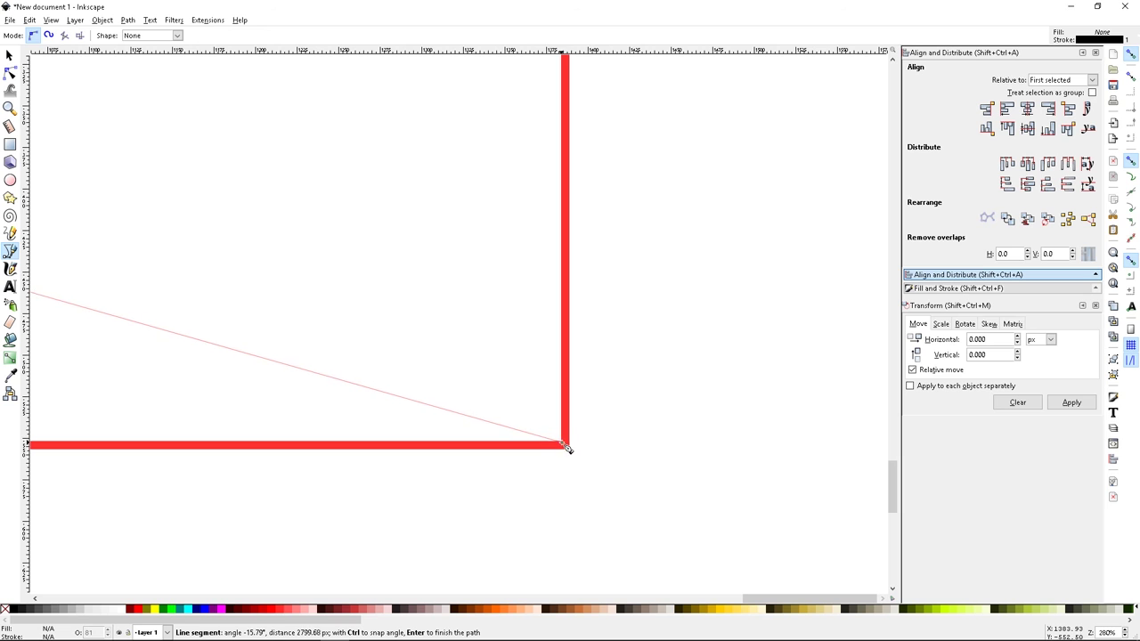
pyautogui.click(564, 443)
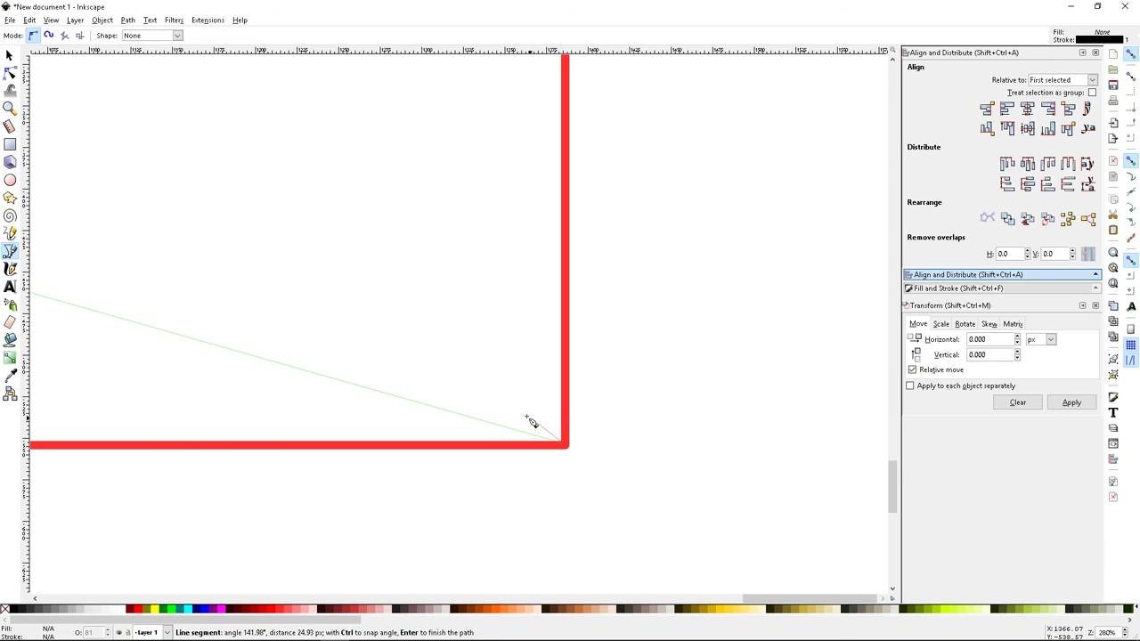
pyautogui.scroll(-1, 452, 357)
pyautogui.press('Return')
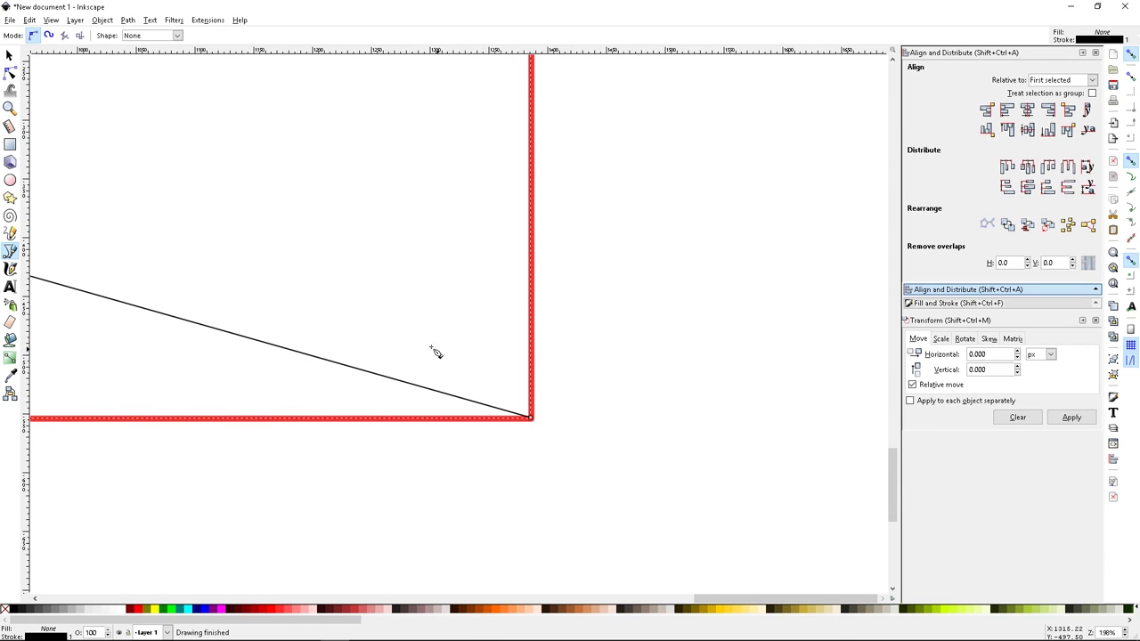
pyautogui.scroll(-5, 345, 323)
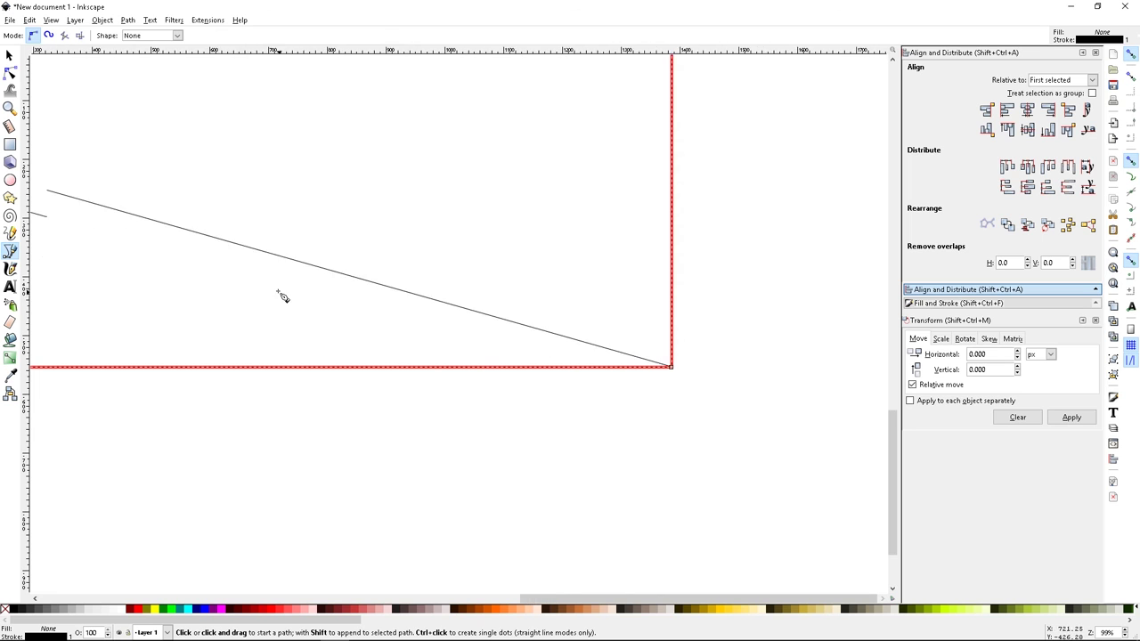
pyautogui.hscroll(-6, 267, 294)
pyautogui.scroll(-1, 251, 292)
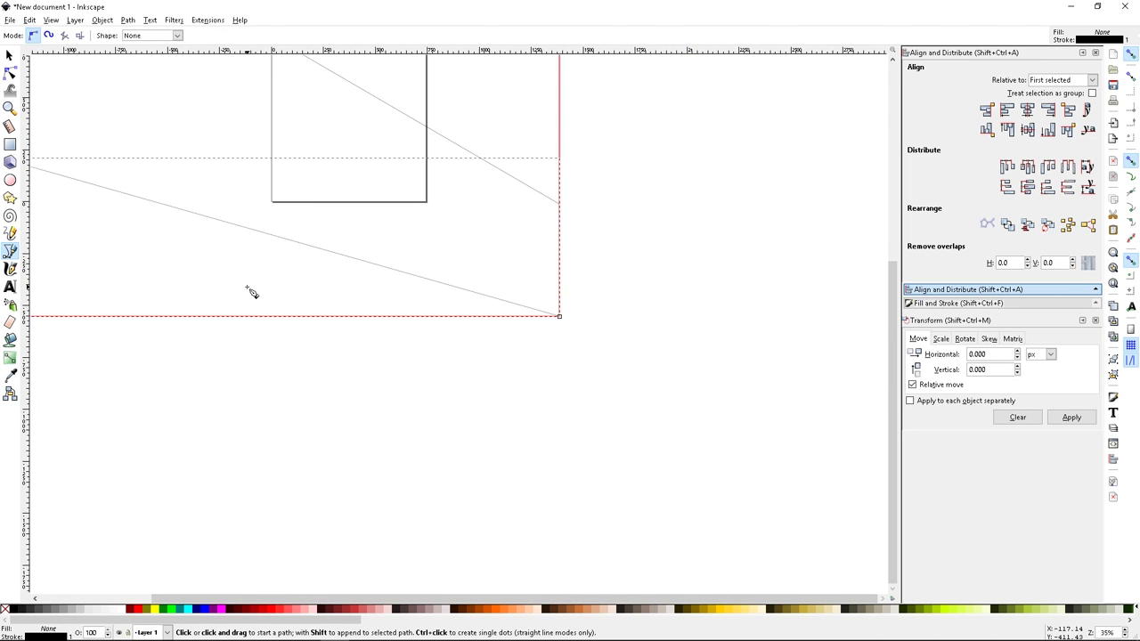
pyautogui.hscroll(-2, 253, 293)
pyautogui.scroll(6, 254, 293)
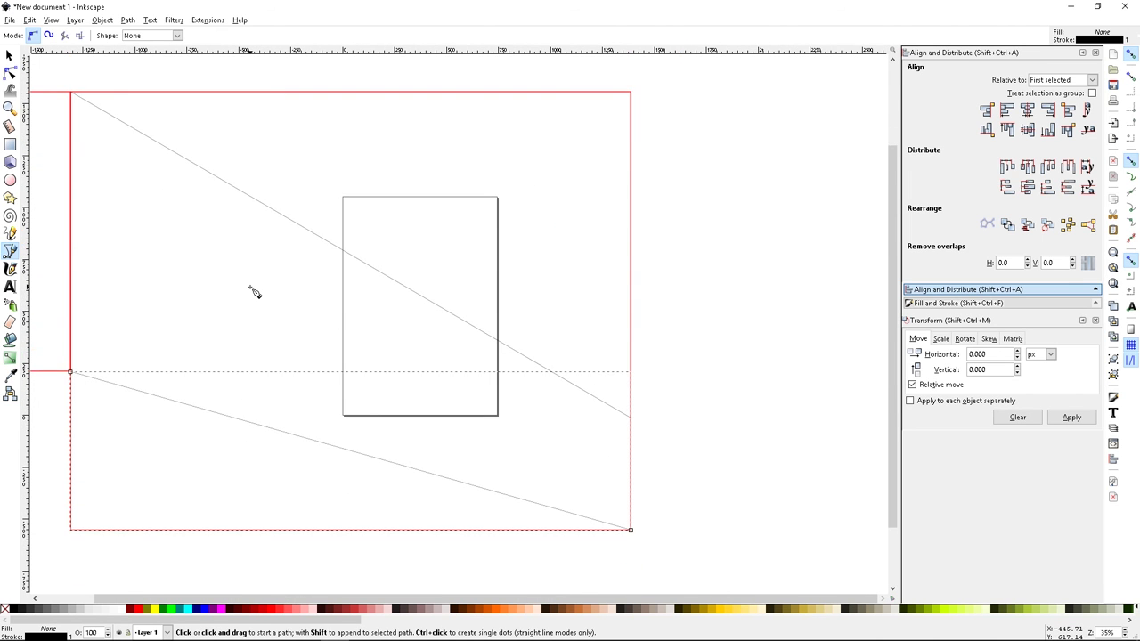
pyautogui.hscroll(-3, 254, 292)
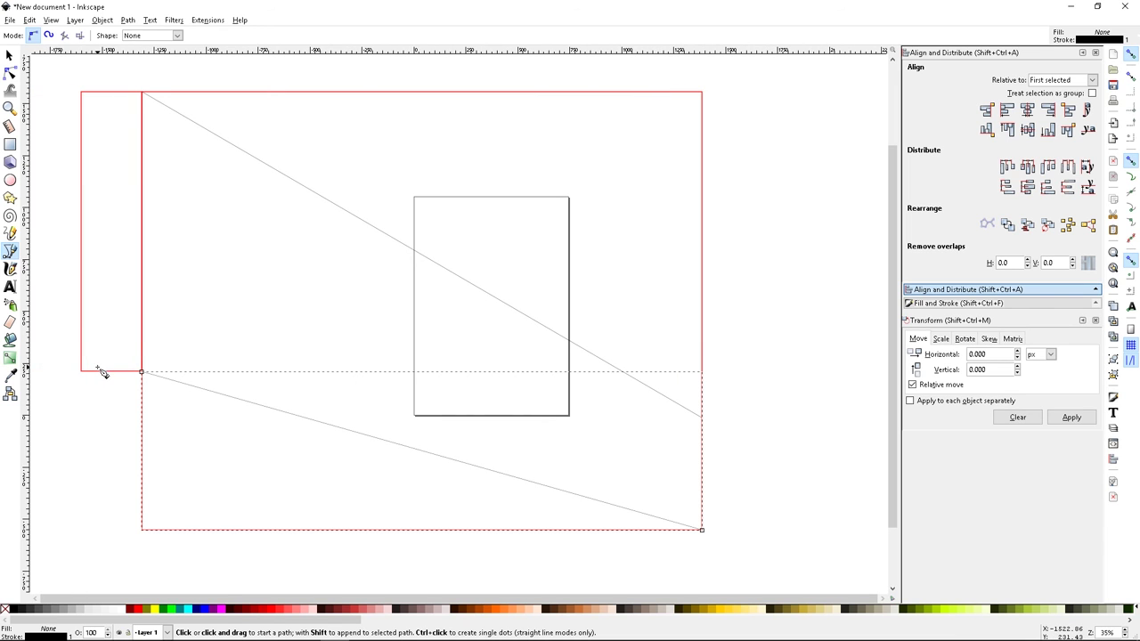
# Delete both the narrow and the large red guide rectangles
pyautogui.click(10, 56)
pyautogui.click(90, 91)
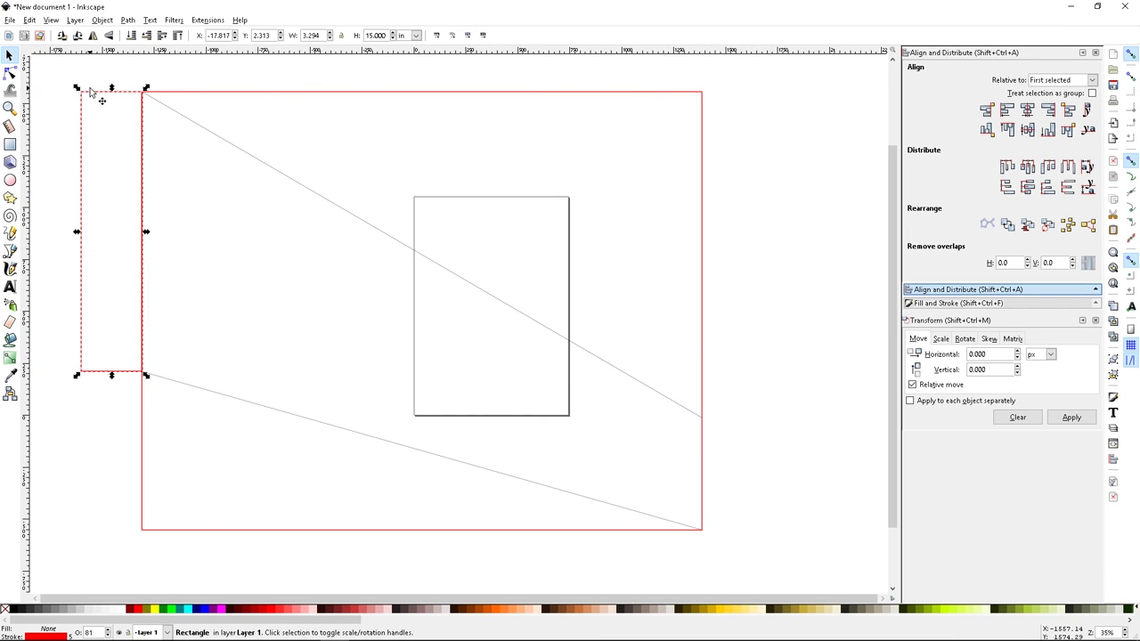
pyautogui.press('Delete')
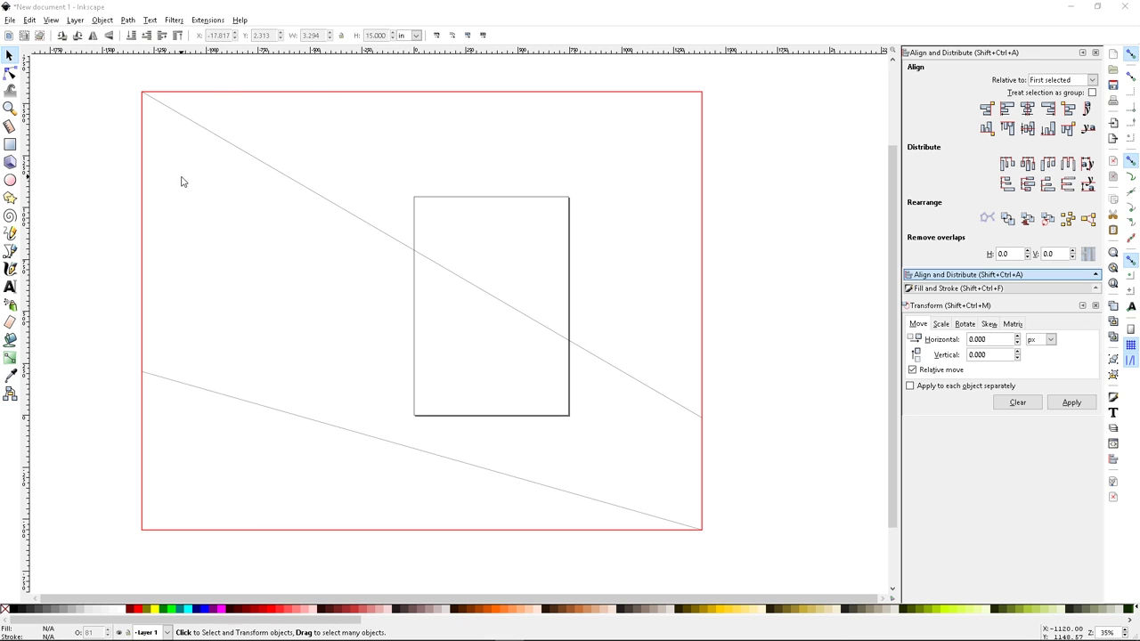
pyautogui.click(208, 90)
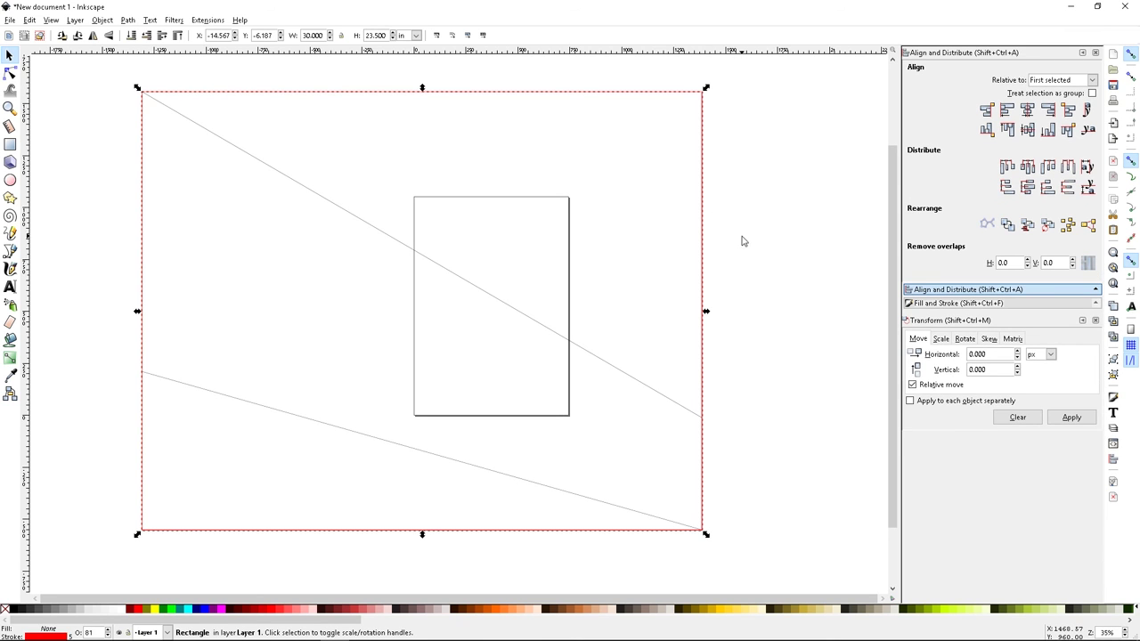
pyautogui.press('Delete')
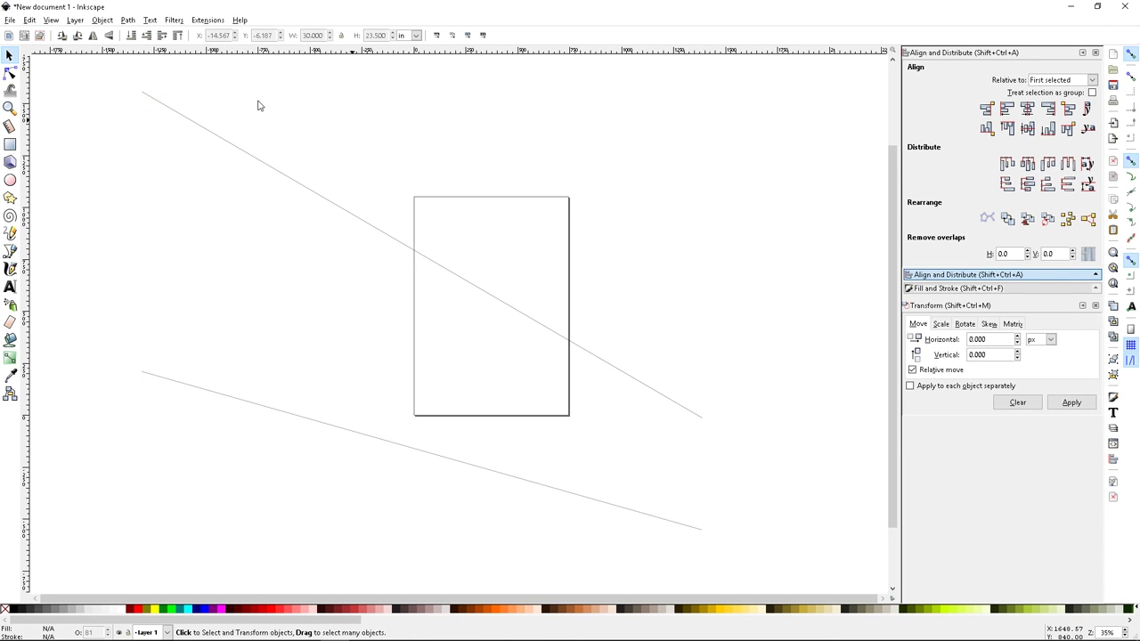
pyautogui.keyDown('ctrl'); pyautogui.scroll(1, 135, 97); pyautogui.keyUp('ctrl')
pyautogui.keyDown('ctrl'); pyautogui.scroll(6, 135, 97); pyautogui.keyUp('ctrl')
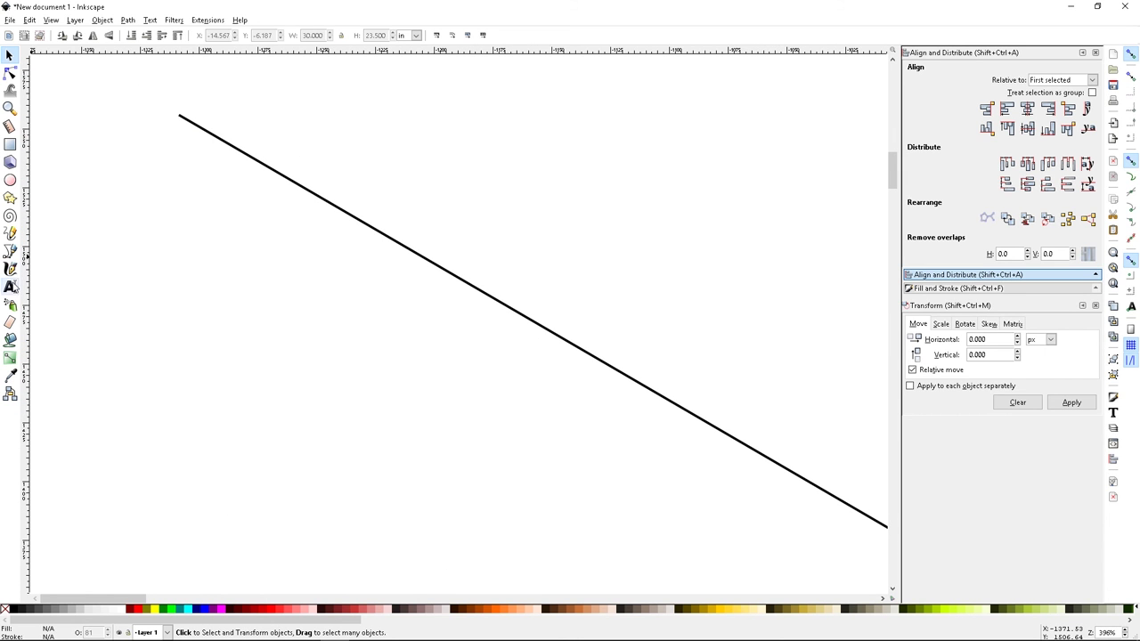
# Draw a vertical edge joining the left ends of the upper and lower slanted lines
pyautogui.click(10, 251)
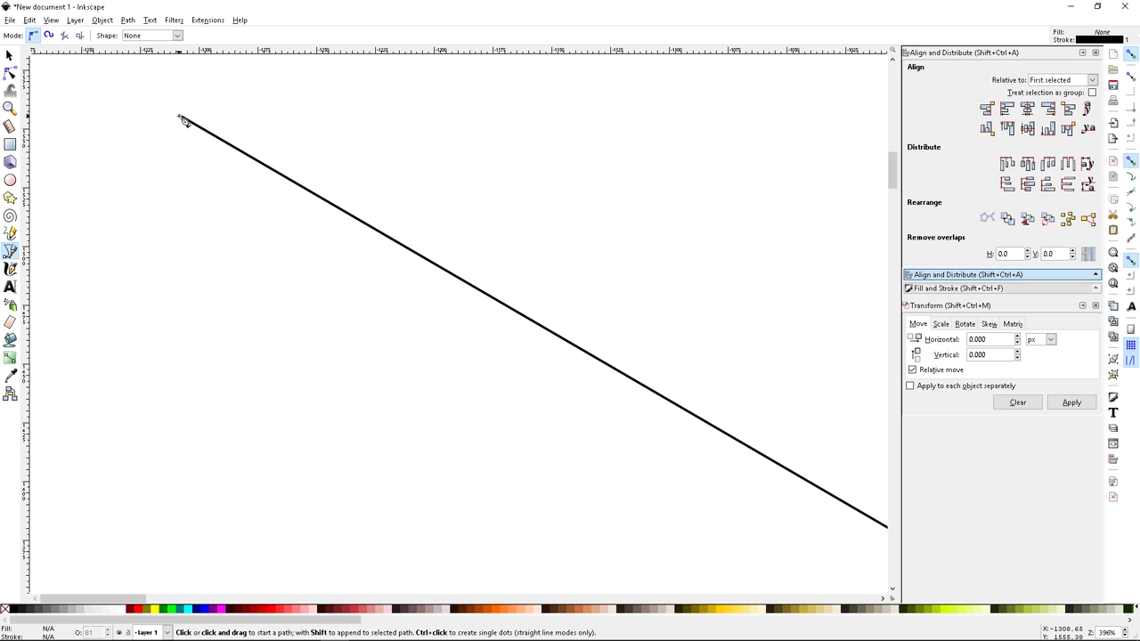
pyautogui.click(181, 118)
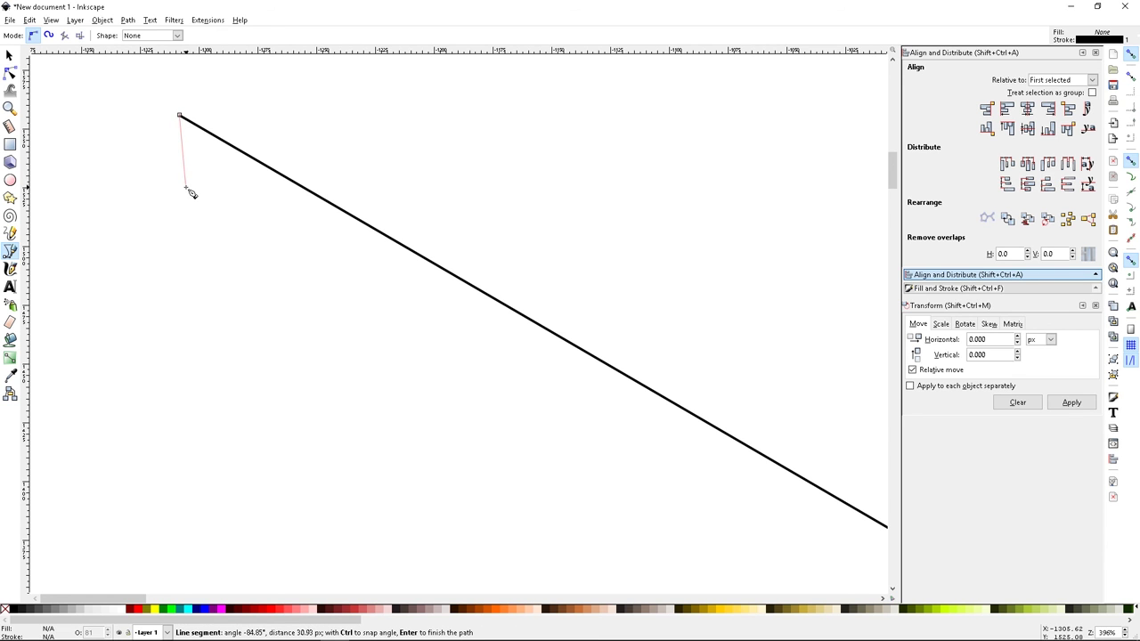
pyautogui.scroll(-10, 187, 190)
pyautogui.scroll(-3, 209, 307)
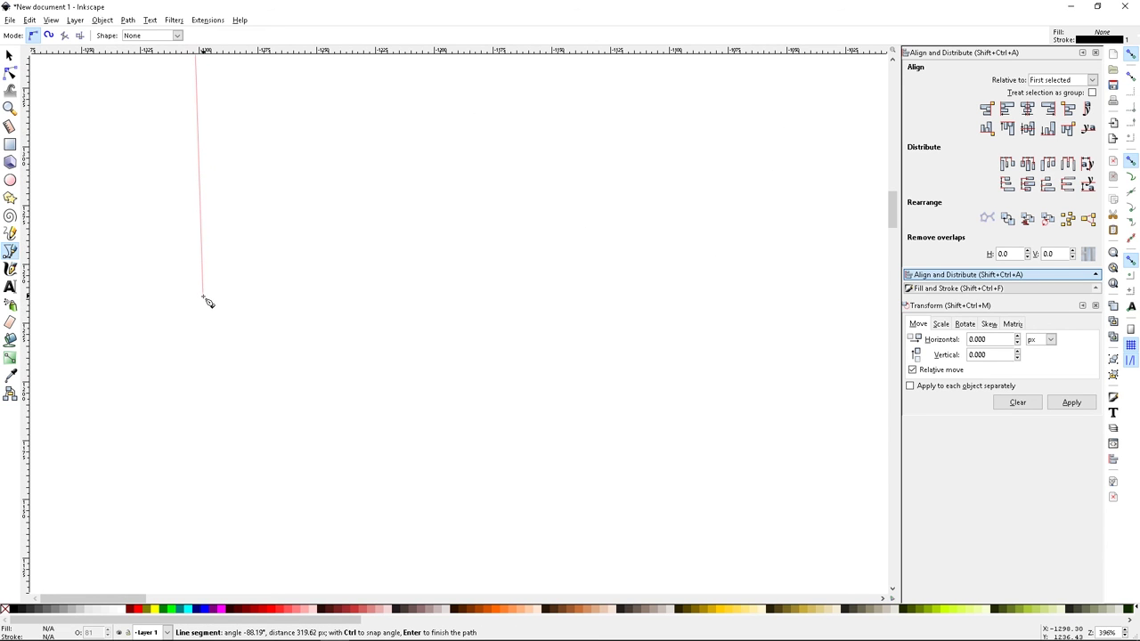
pyautogui.keyDown('ctrl'); pyautogui.scroll(-3, 205, 300); pyautogui.keyUp('ctrl')
pyautogui.scroll(-5, 208, 329)
pyautogui.scroll(-15, 204, 357)
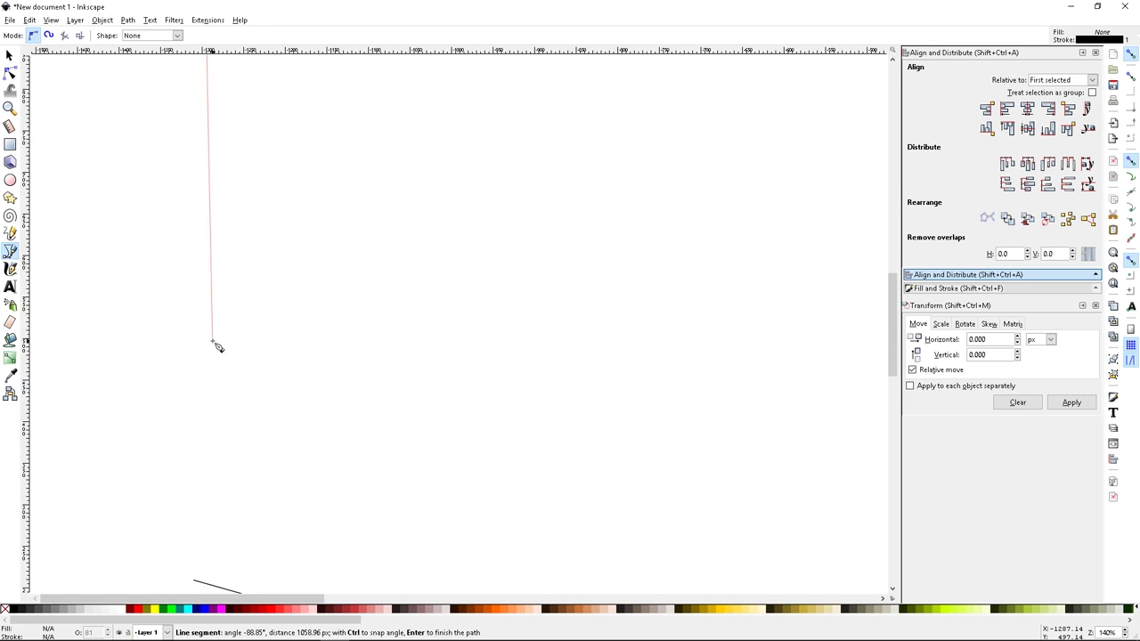
pyautogui.keyDown('ctrl'); pyautogui.scroll(3, 196, 374); pyautogui.keyUp('ctrl')
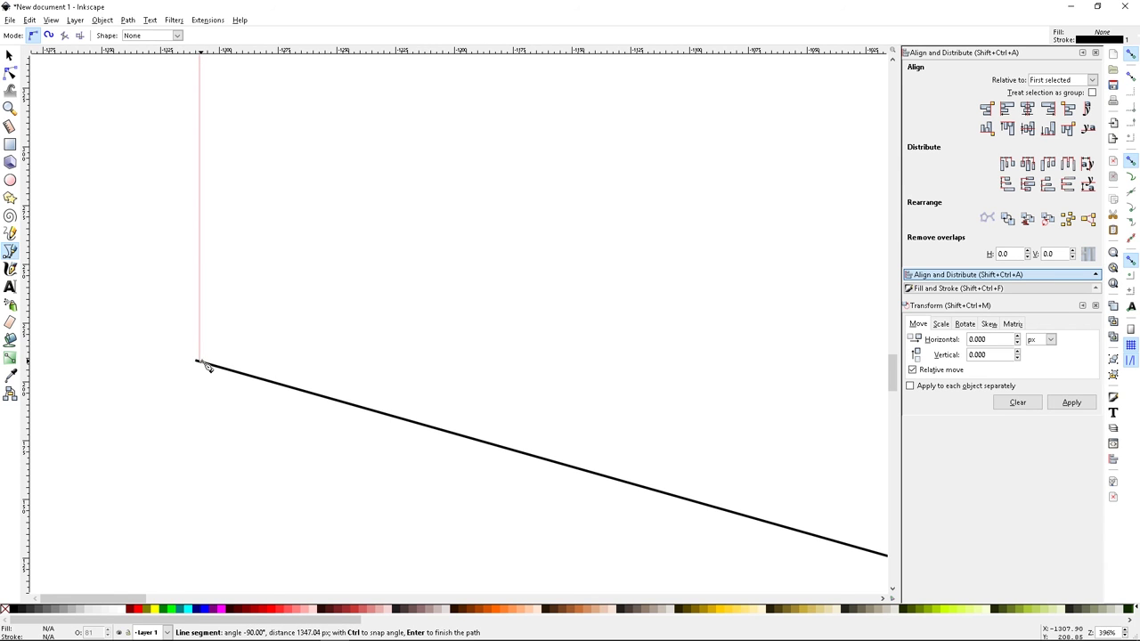
pyautogui.click(200, 363)
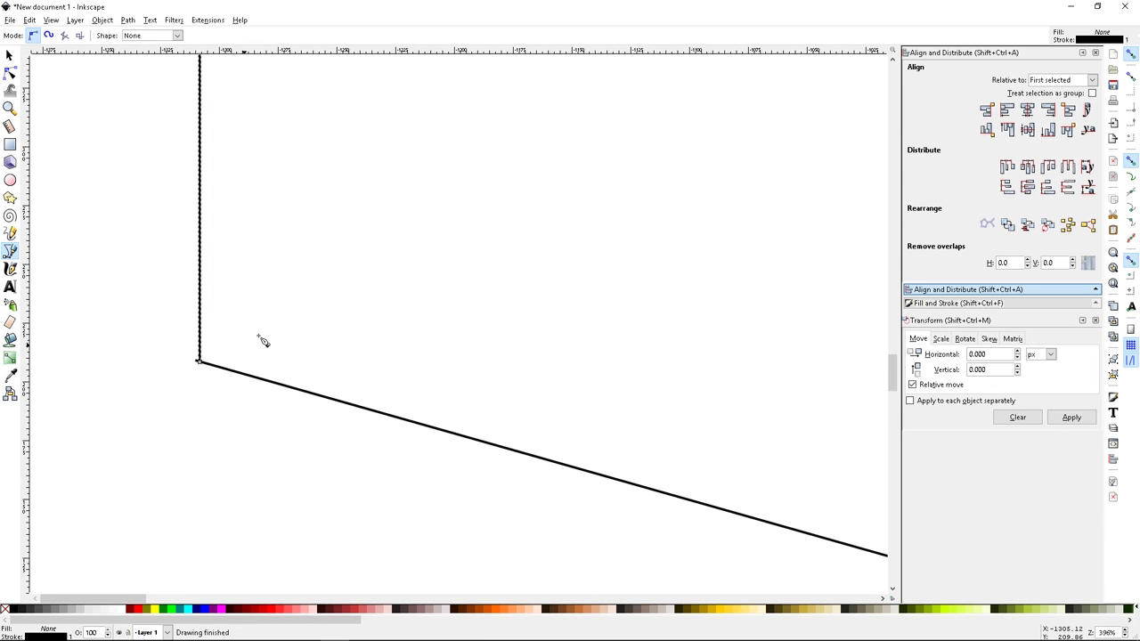
pyautogui.scroll(-6, 310, 321)
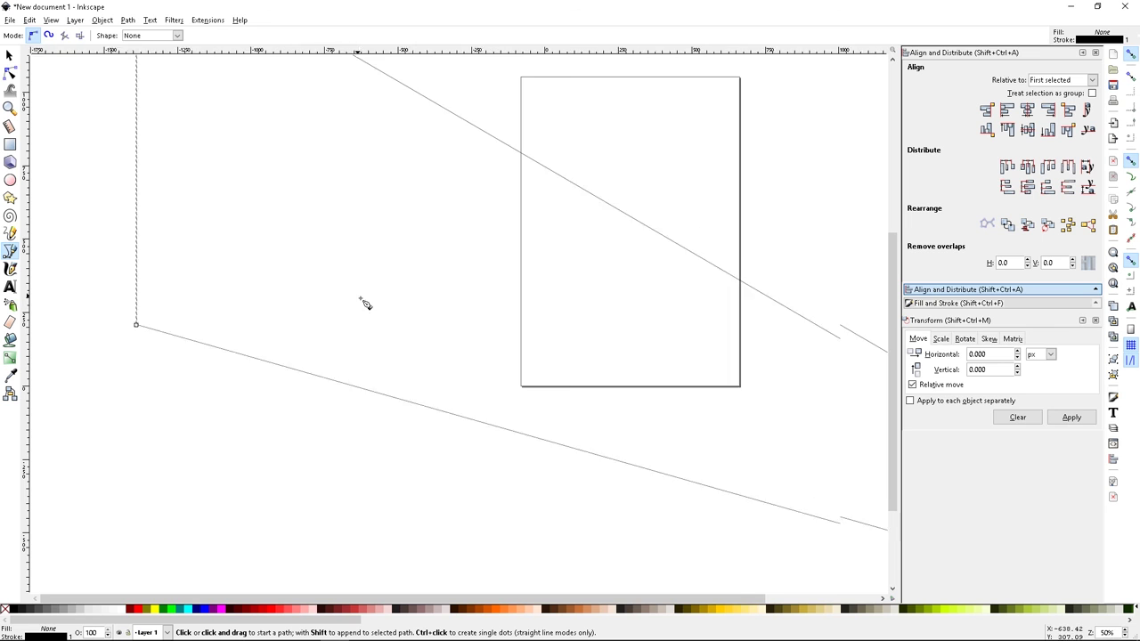
pyautogui.scroll(5, 459, 345)
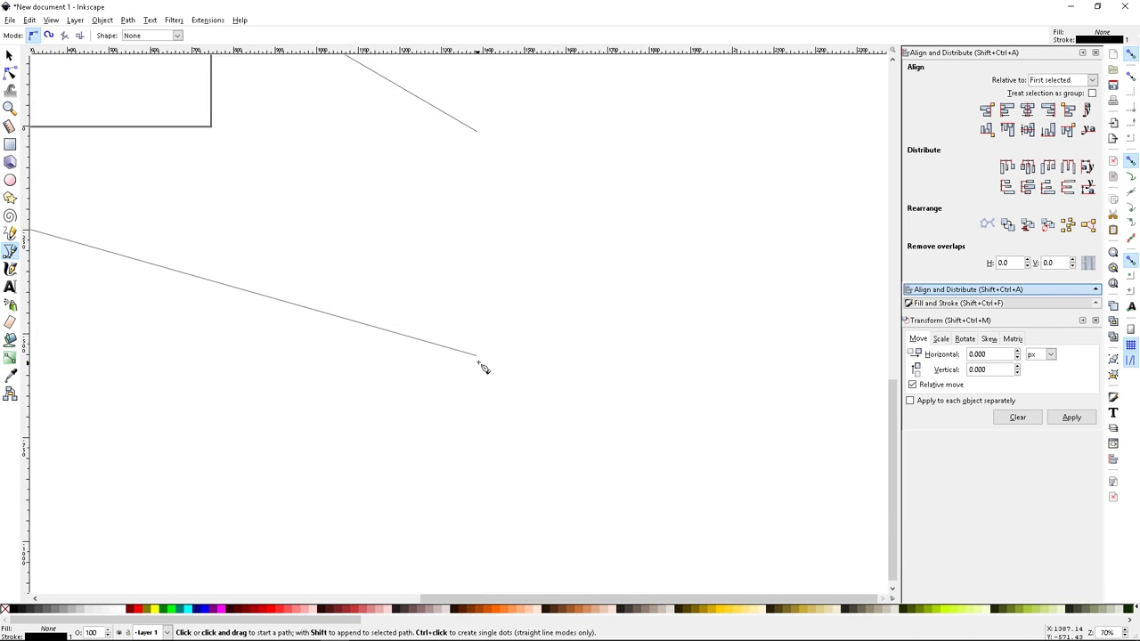
pyautogui.scroll(4, 481, 346)
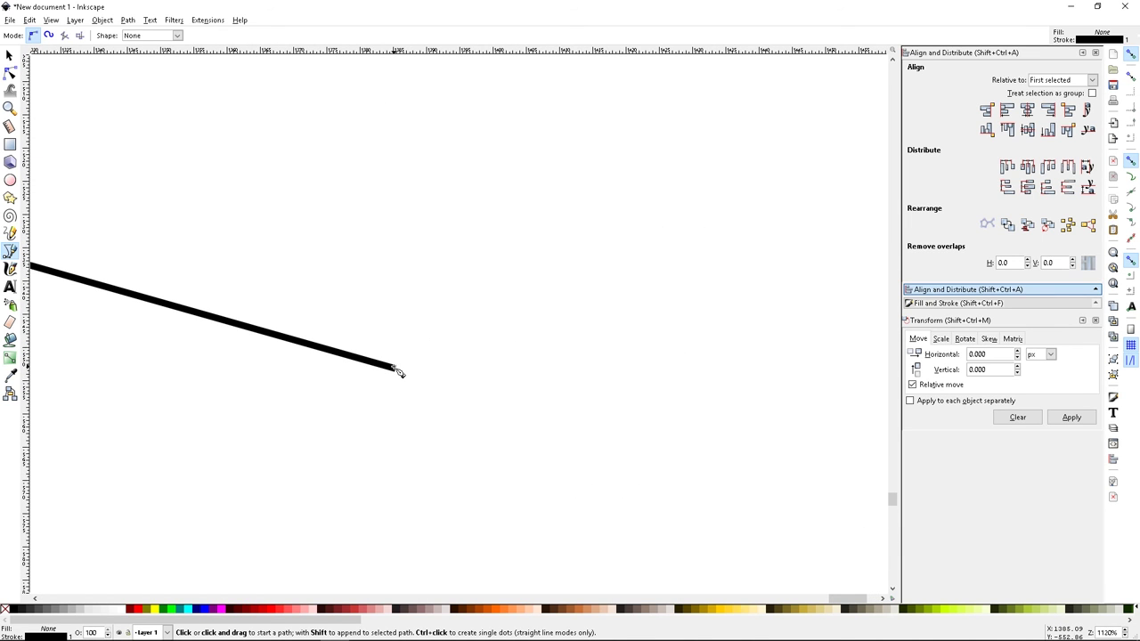
# Draw a vertical edge joining the right ends of the two slanted lines
pyautogui.click(398, 373)
pyautogui.scroll(-6, 396, 303)
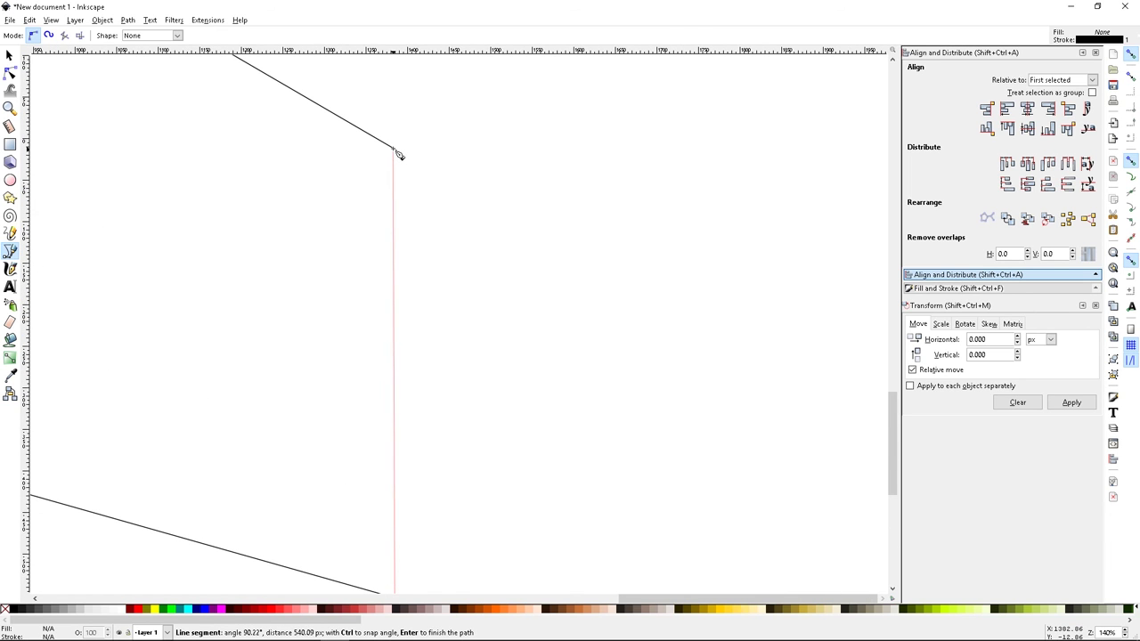
pyautogui.scroll(2, 398, 151)
pyautogui.scroll(4, 398, 151)
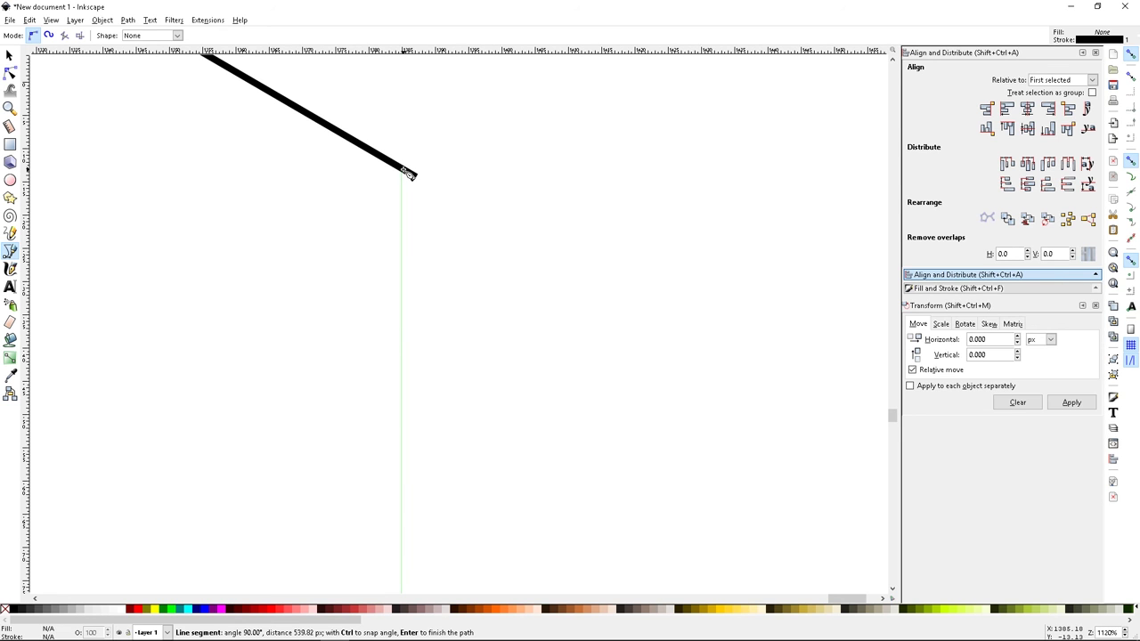
pyautogui.click(408, 175)
pyautogui.scroll(-12, 406, 173)
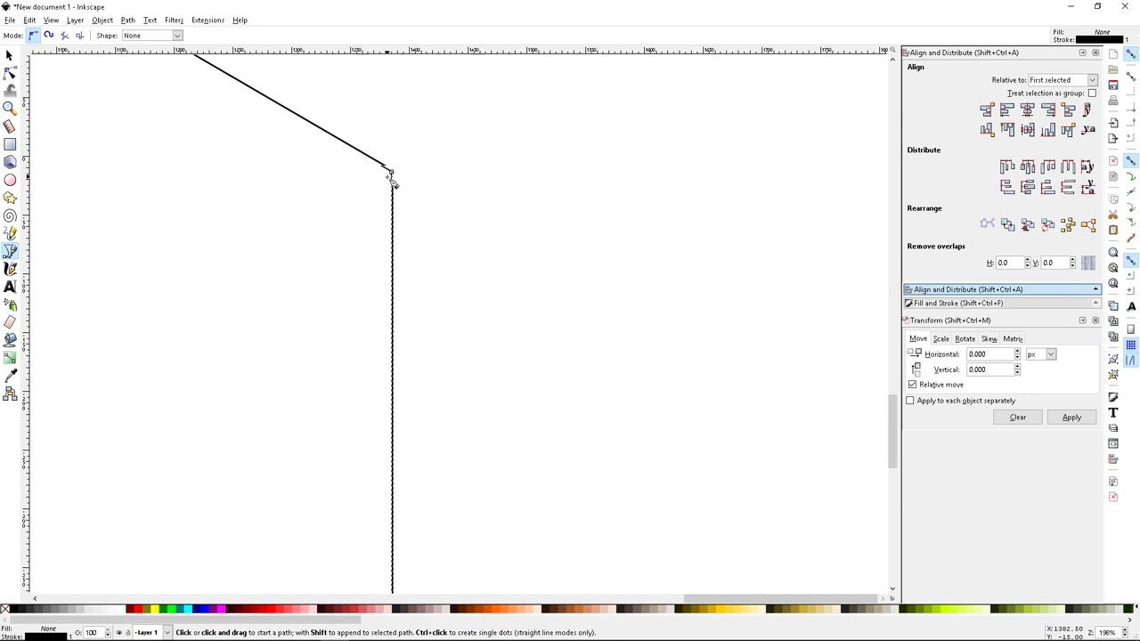
pyautogui.scroll(4, 343, 167)
pyautogui.hscroll(-5, 330, 178)
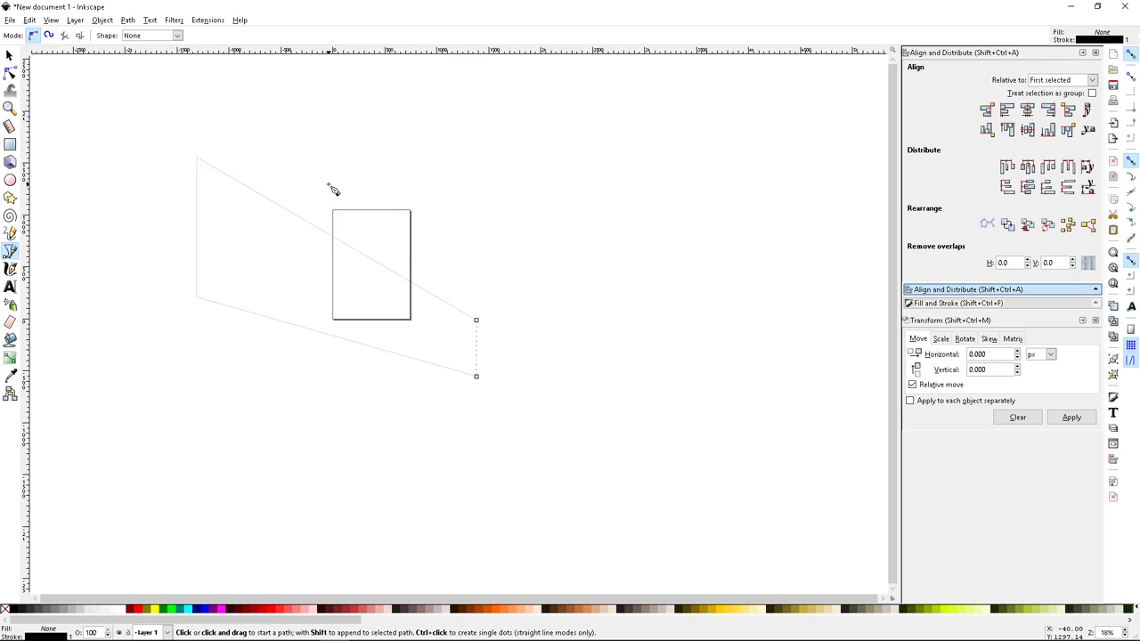
pyautogui.scroll(1, 356, 214)
pyautogui.scroll(1, 368, 229)
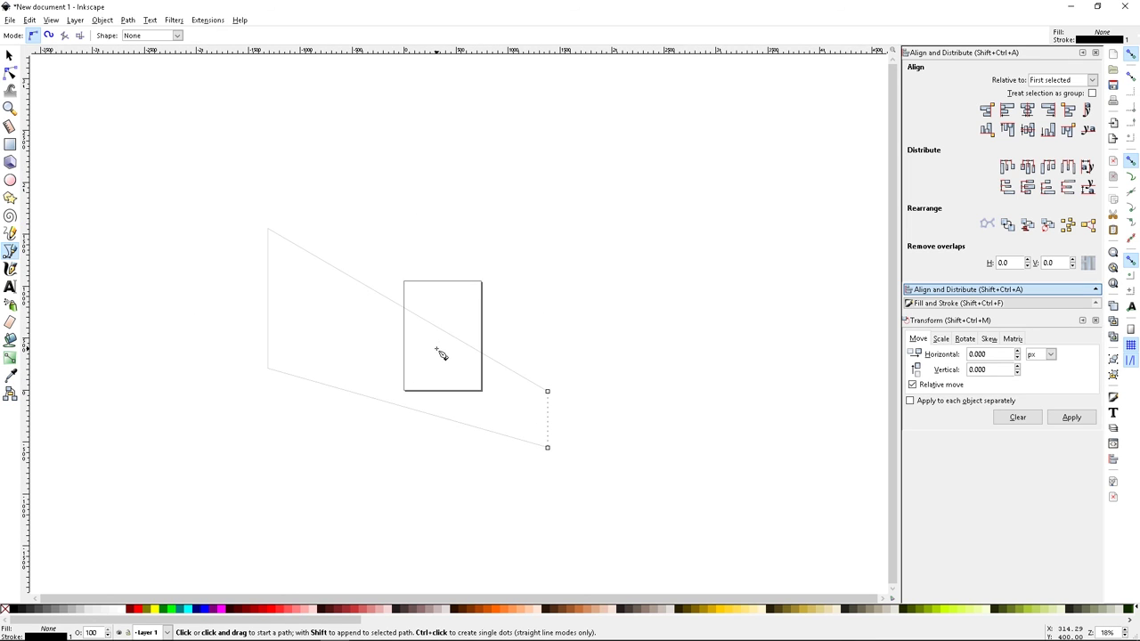
pyautogui.scroll(2, 437, 352)
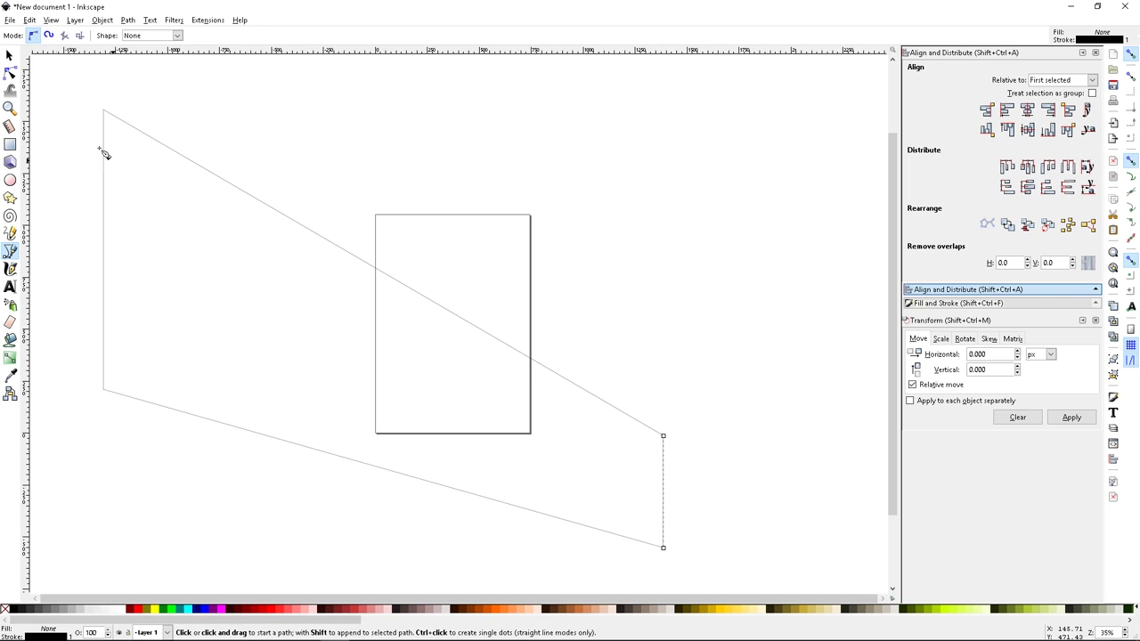
# Group all four outline paths with Ctrl+G and shift the group up and to the right
pyautogui.click(10, 56)
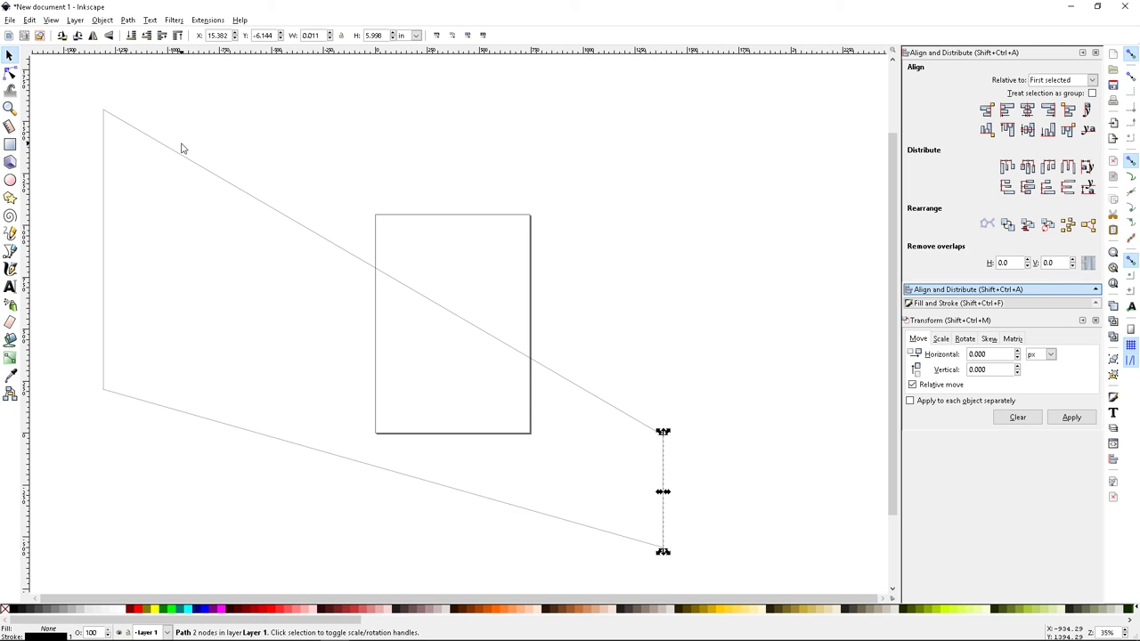
pyautogui.moveTo(83, 97); pyautogui.dragTo(744, 579)
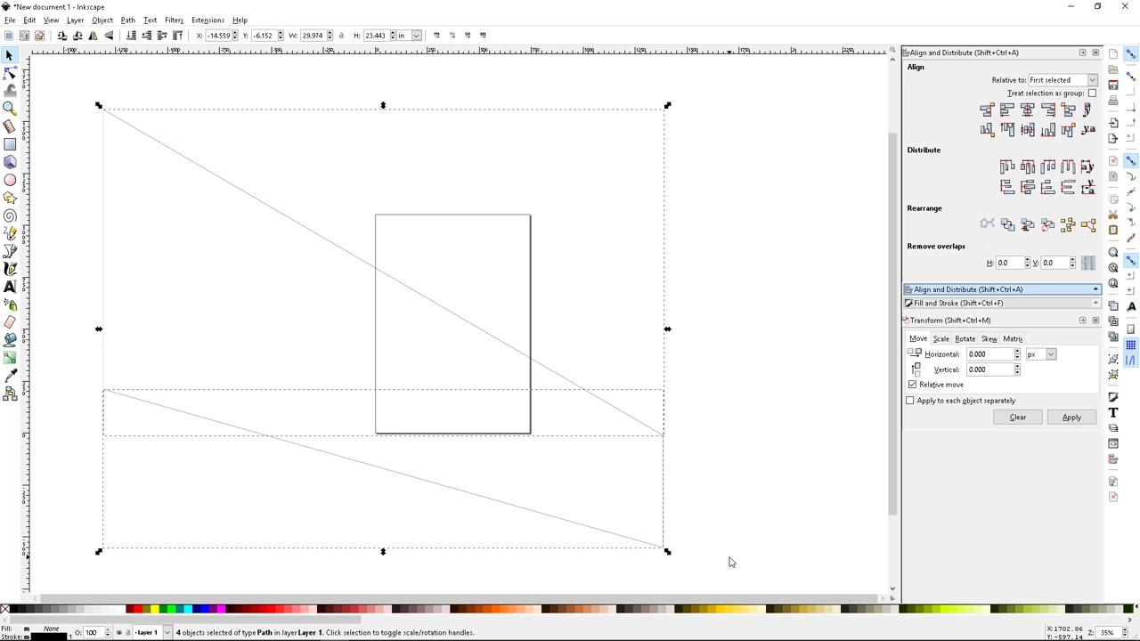
pyautogui.hotkey('ctrl', 'g')
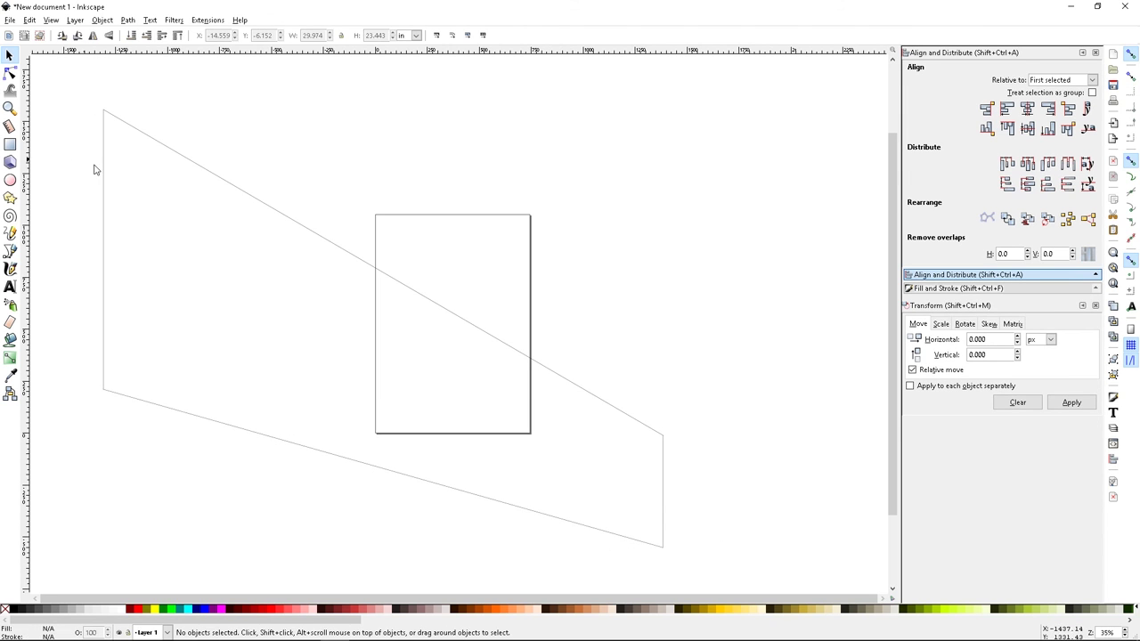
pyautogui.moveTo(240, 190); pyautogui.dragTo(363, 182)
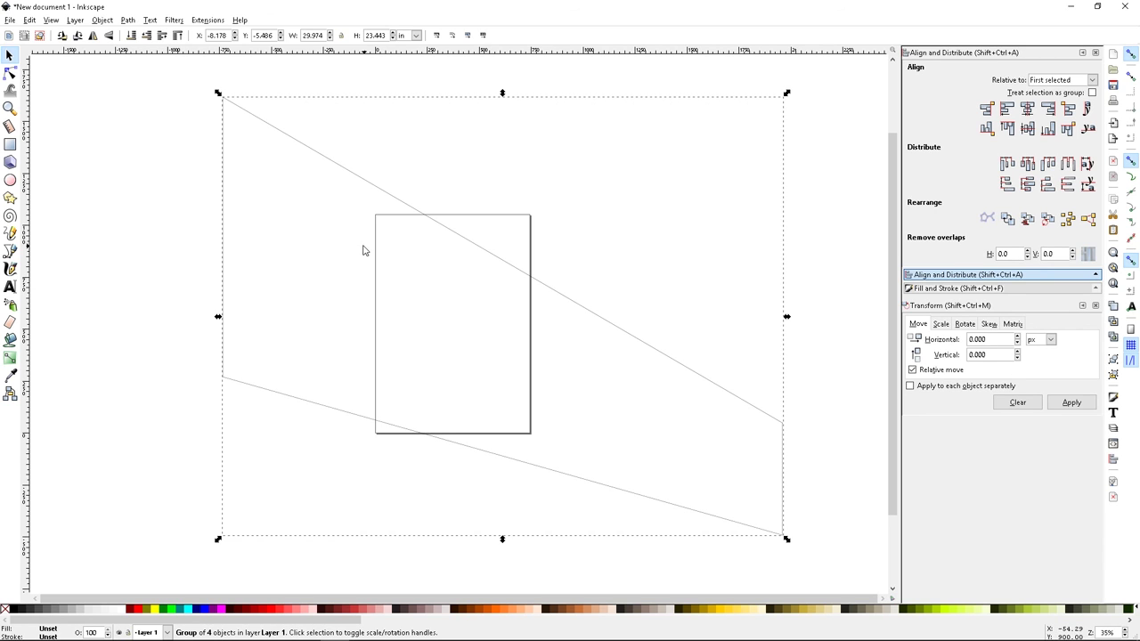
pyautogui.scroll(-1, 364, 237)
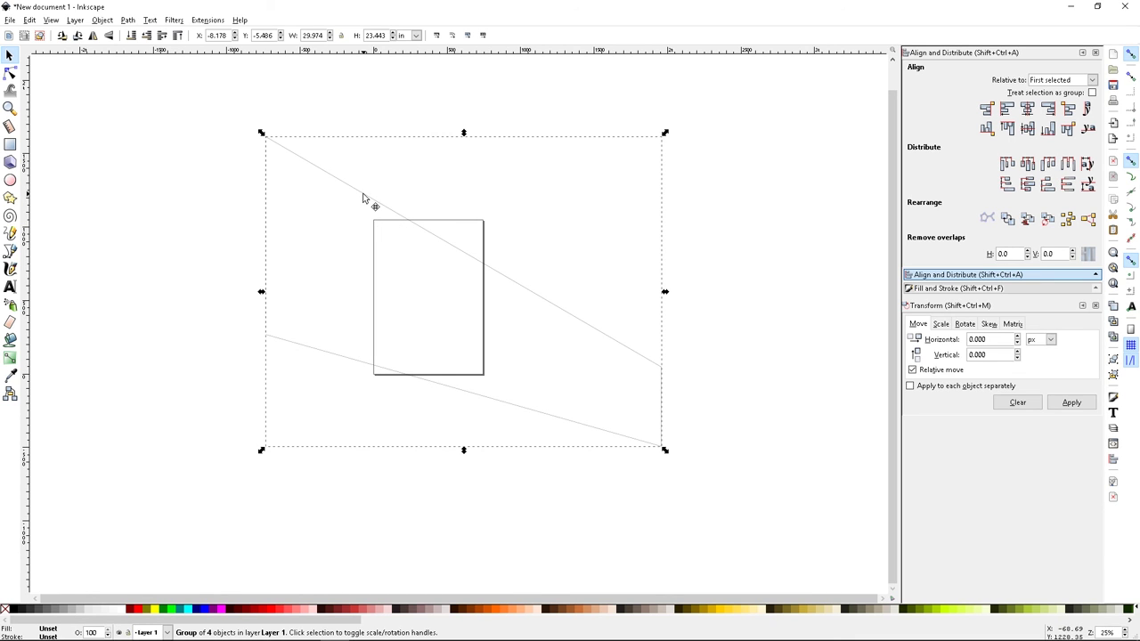
pyautogui.moveTo(363, 198); pyautogui.dragTo(385, 189)
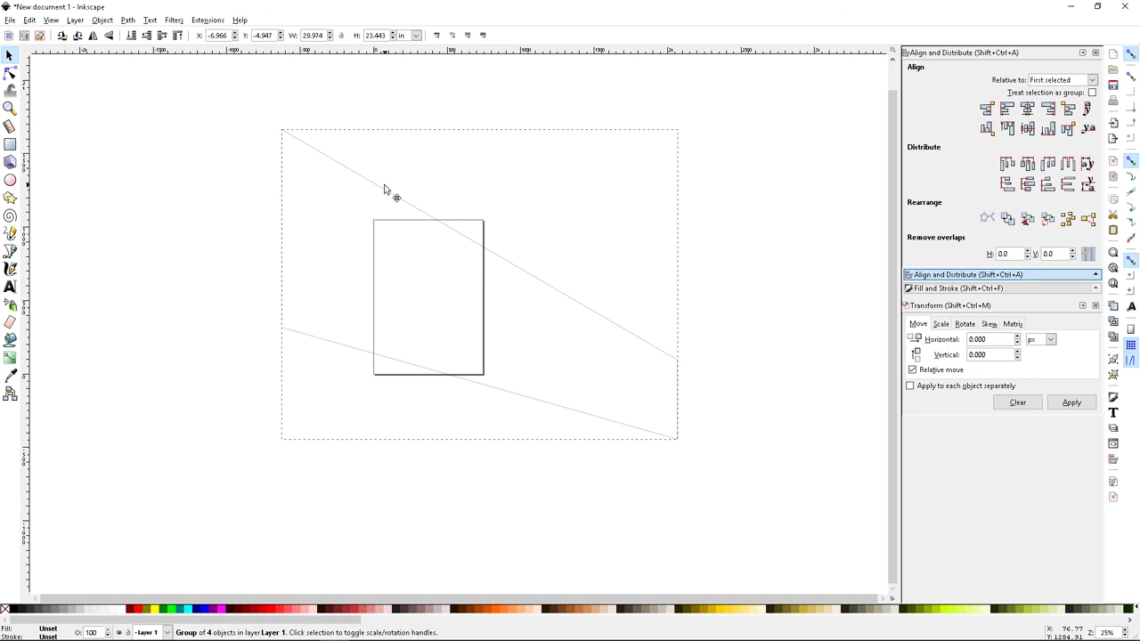
# Open Document Properties, nudge the group up-right, and switch the page size units to inches
pyautogui.moveTo(385, 189); pyautogui.dragTo(385, 189)
pyautogui.click(10, 20)
pyautogui.click(80, 212)
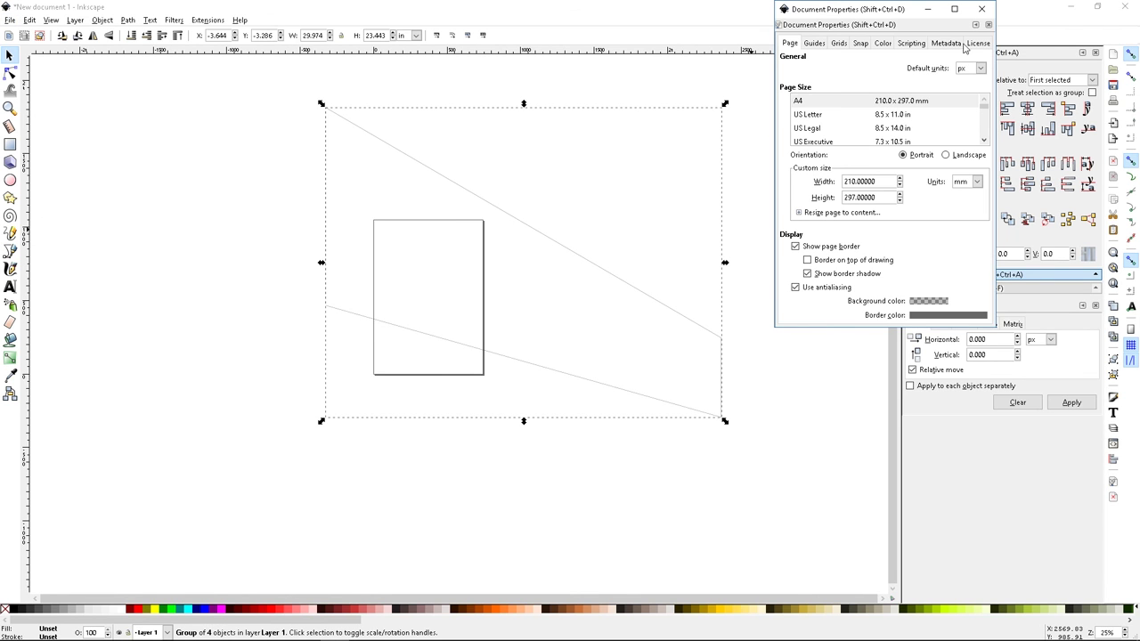
pyautogui.moveTo(461, 184); pyautogui.dragTo(507, 140)
pyautogui.scroll(3, 557, 201)
pyautogui.hscroll(3, 534, 245)
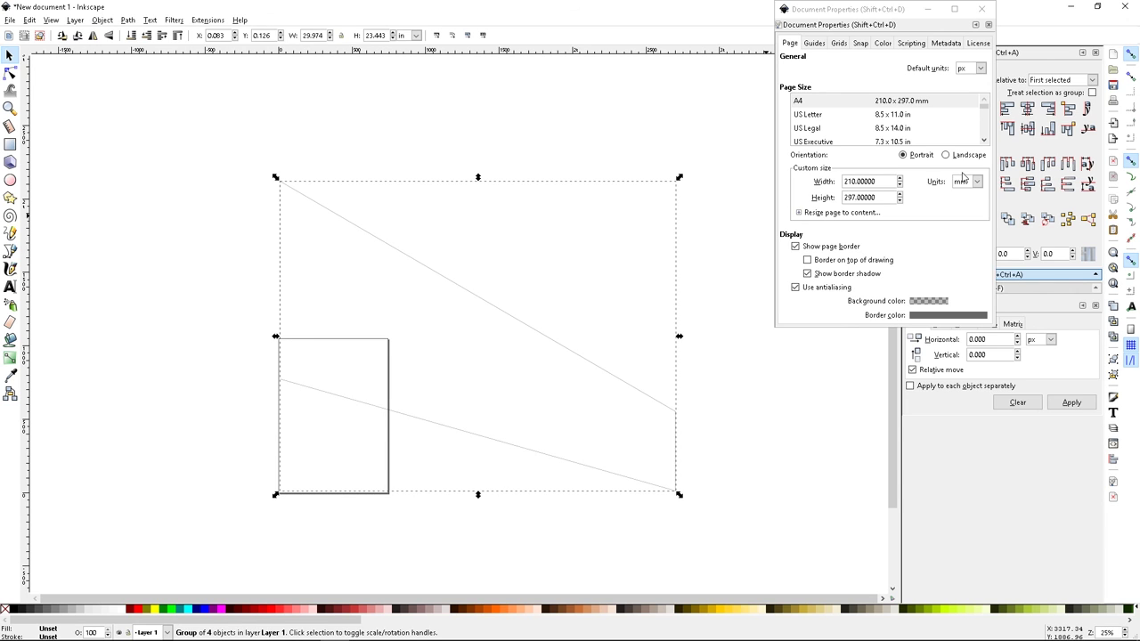
pyautogui.click(970, 182)
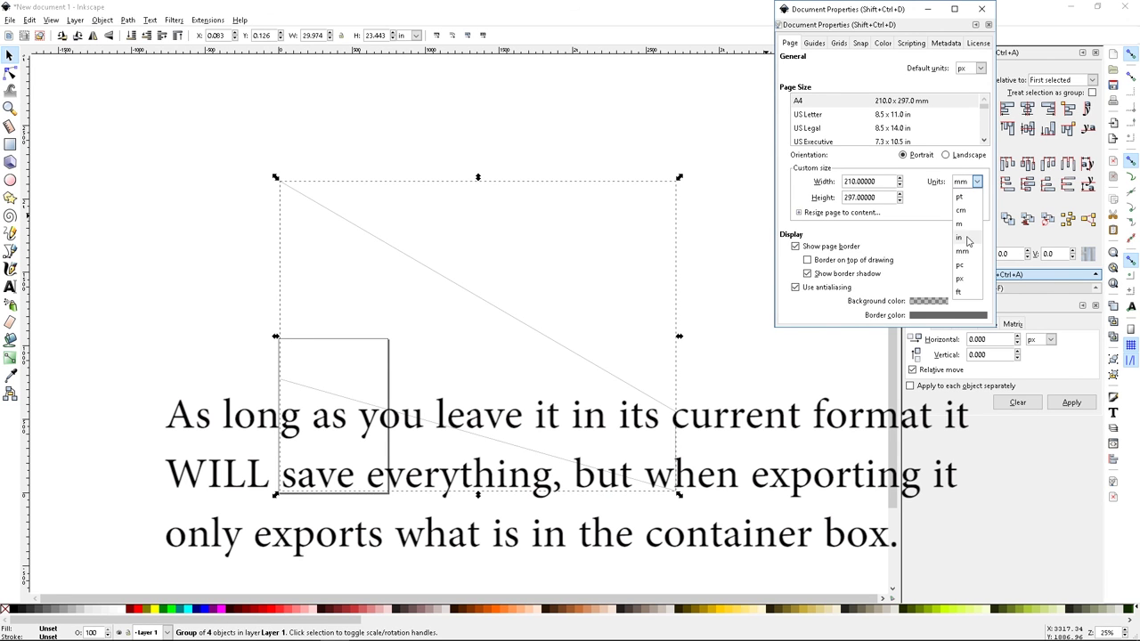
pyautogui.click(960, 238)
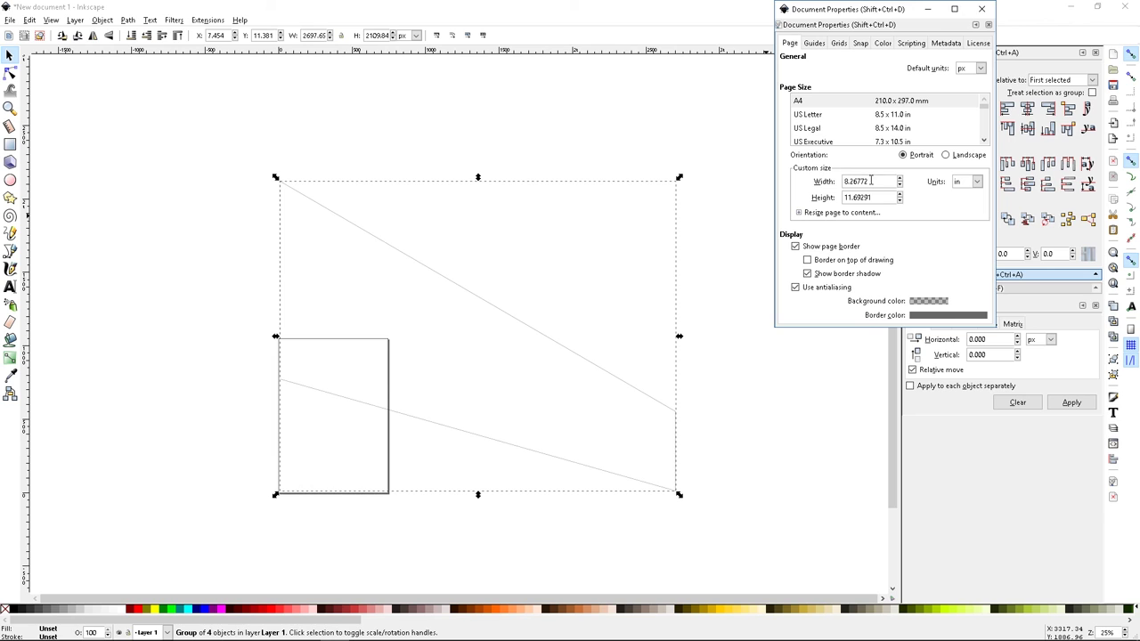
# Set the custom page width to 31 in
pyautogui.moveTo(871, 180); pyautogui.dragTo(806, 189)
pyautogui.write('30')
pyautogui.press('Tab')
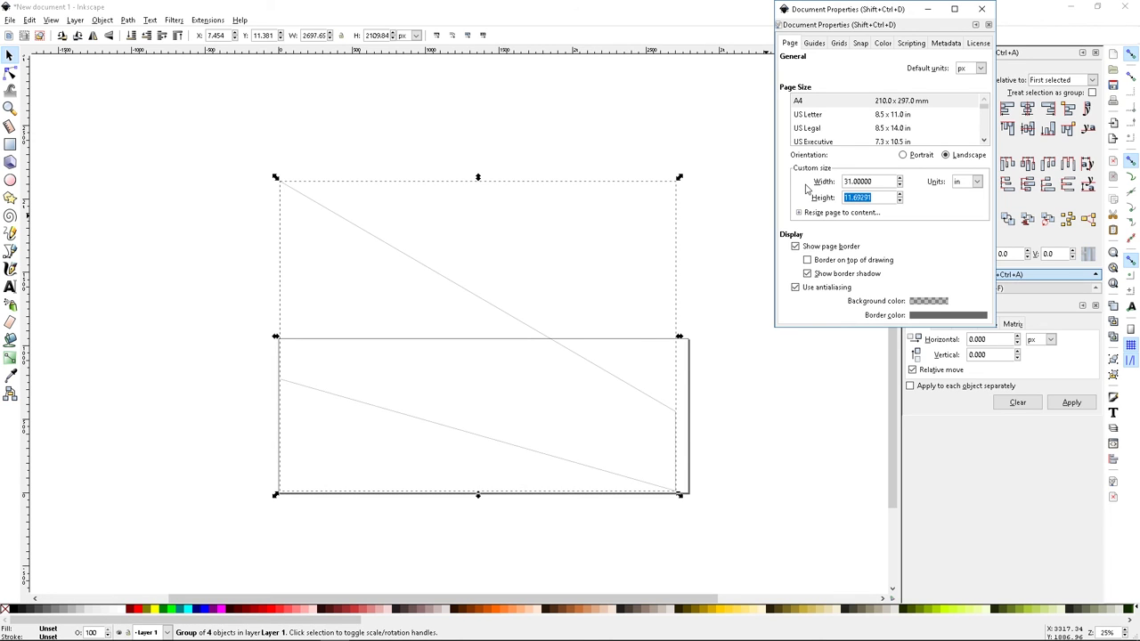
pyautogui.hotkey('shift', 'Tab')
pyautogui.write('40')
pyautogui.press('Tab')
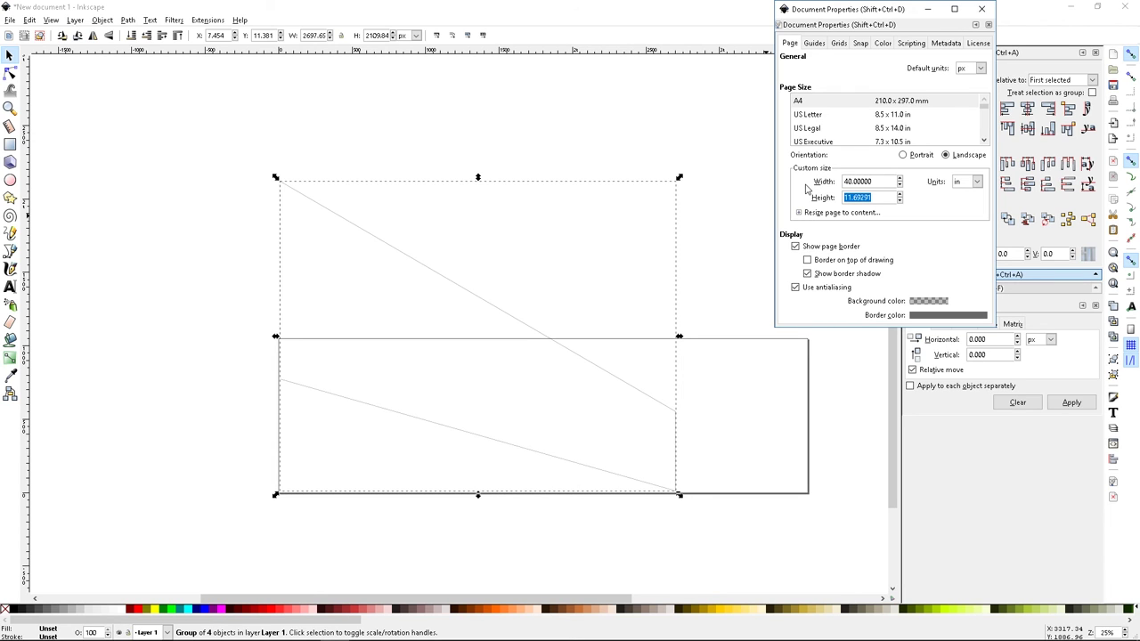
pyautogui.write('40')
pyautogui.hotkey('shift', 'Tab')
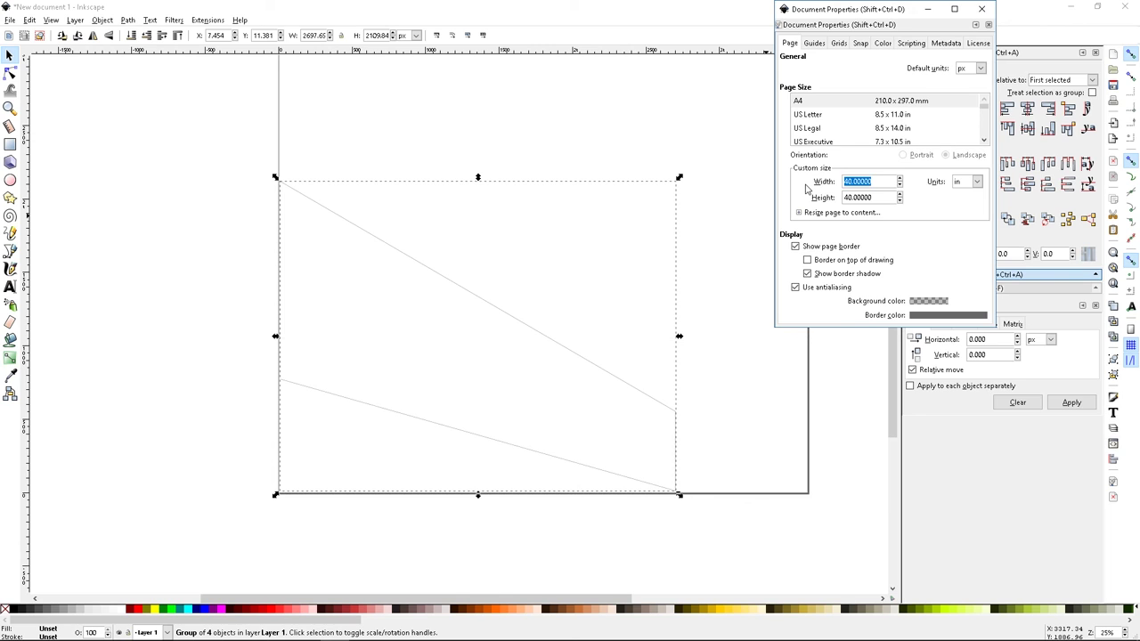
pyautogui.write('35')
pyautogui.press('Tab')
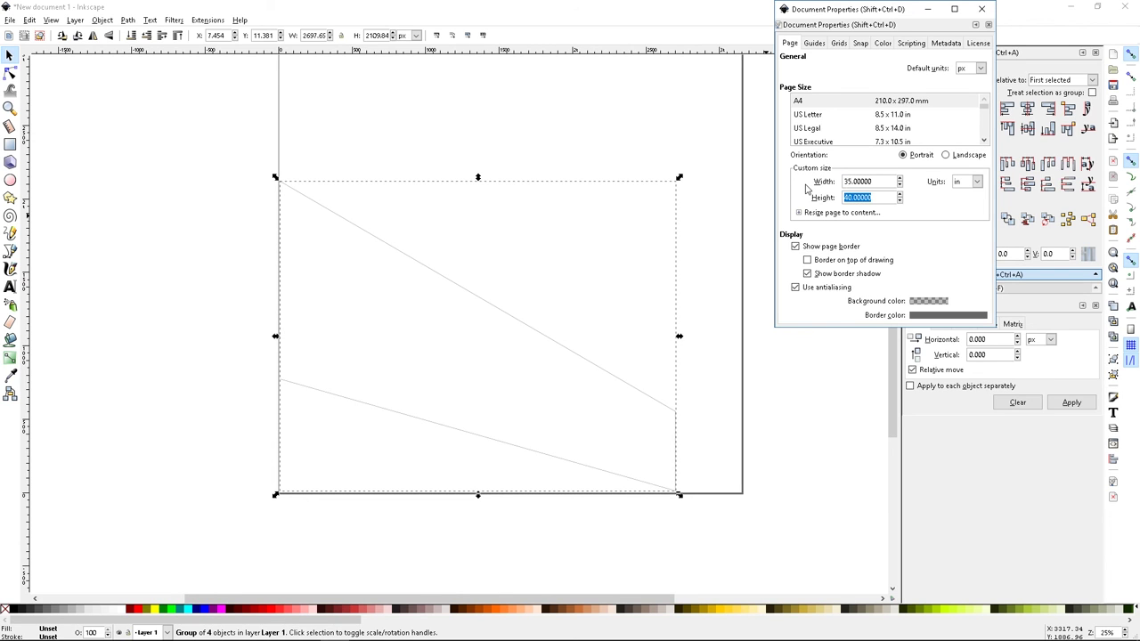
pyautogui.write('32')
pyautogui.hotkey('shift', 'Tab')
pyautogui.write('33')
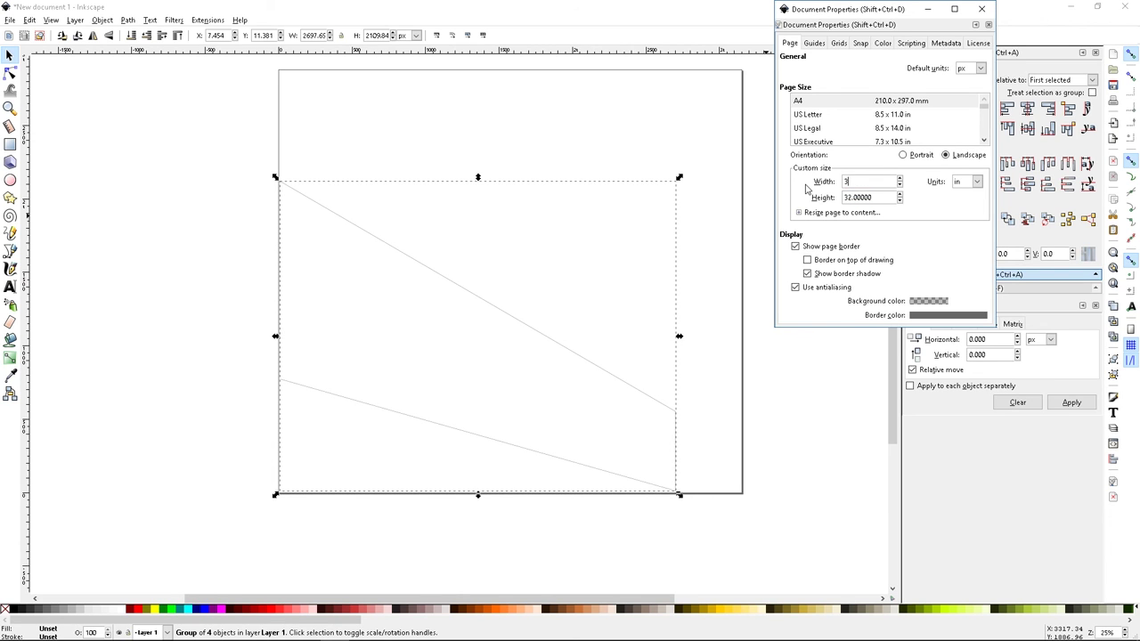
pyautogui.press('Tab')
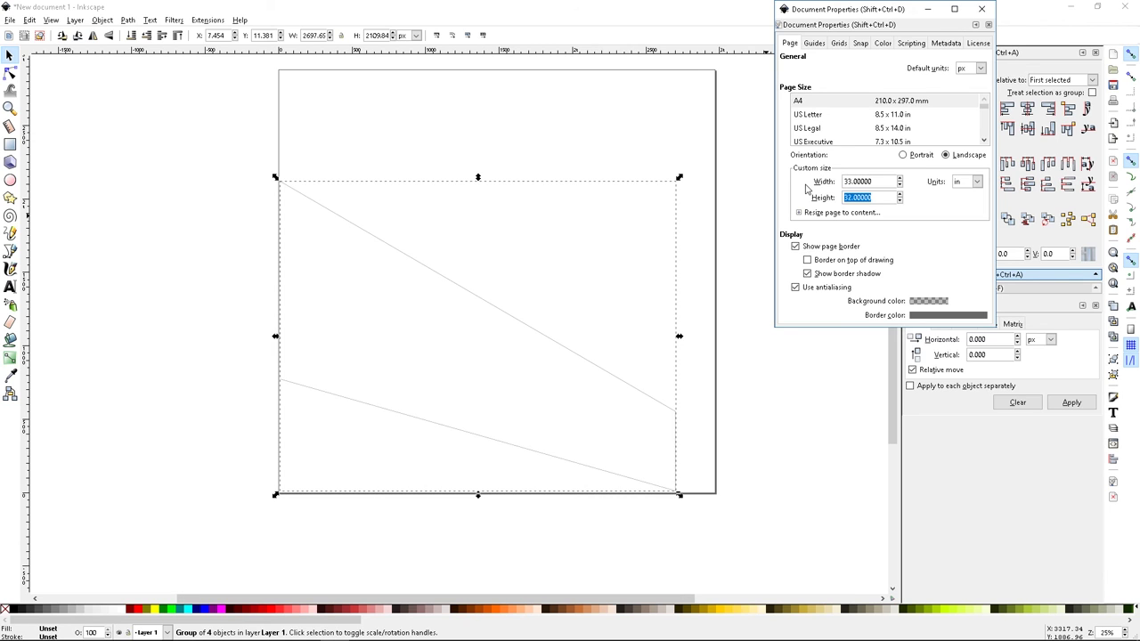
pyautogui.hotkey('shift', 'Tab')
pyautogui.write('31')
pyautogui.press('Tab')
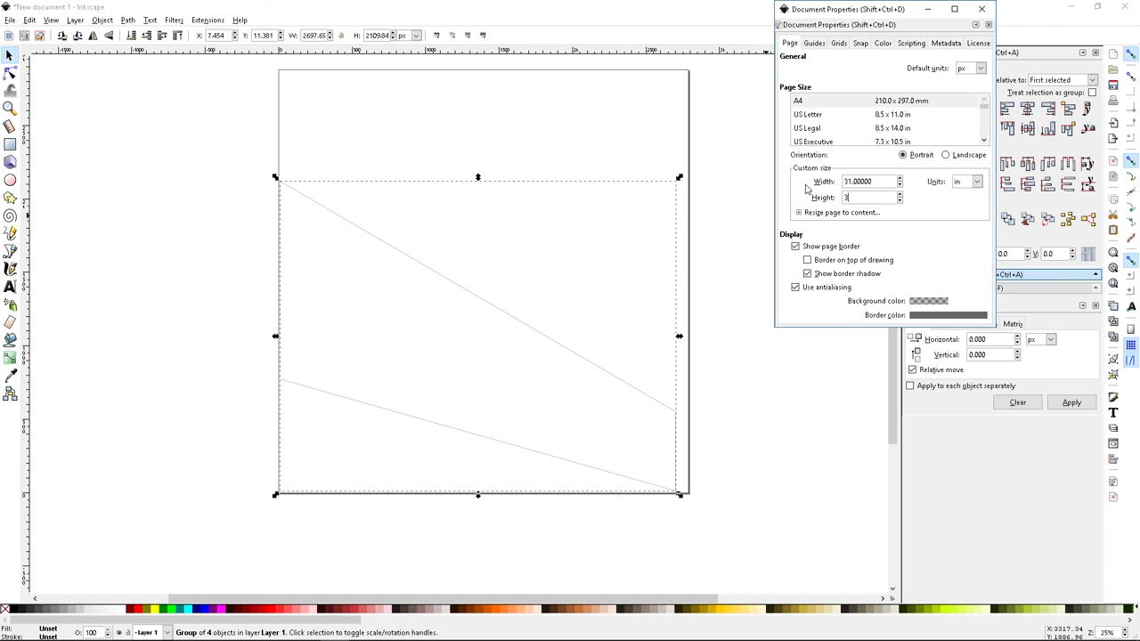
pyautogui.hotkey('shift', 'Tab')
pyautogui.press('Tab')
pyautogui.press('Tab')
# Set the custom page height to 28 in
pyautogui.moveTo(873, 198); pyautogui.dragTo(831, 200)
pyautogui.write('30')
pyautogui.press('Return')
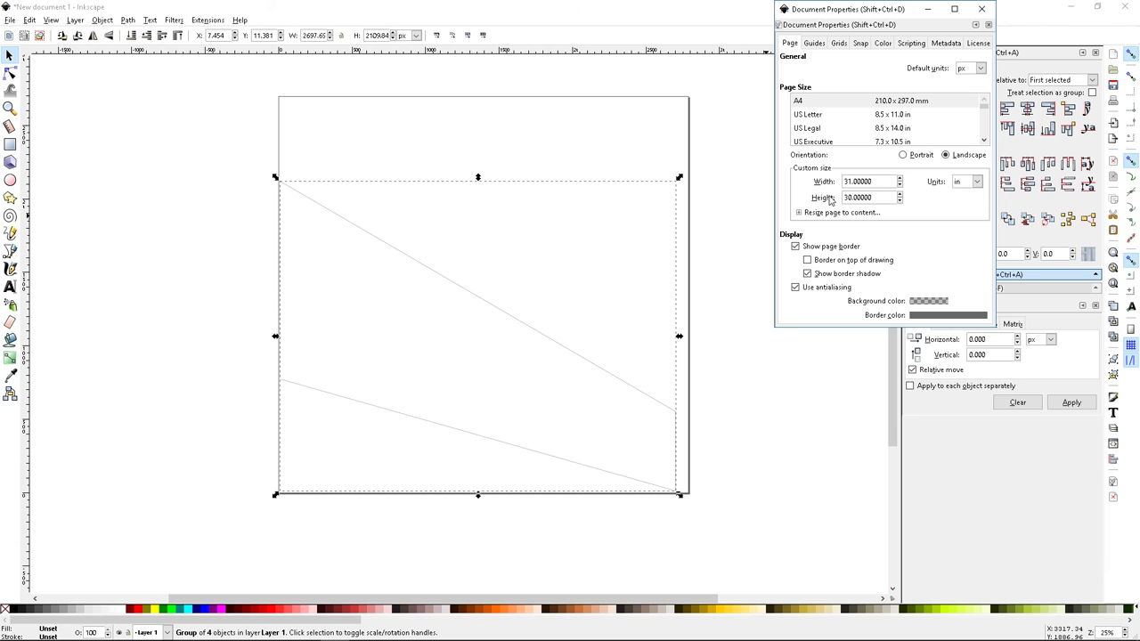
pyautogui.hotkey('ctrl', 'a')
pyautogui.write('28')
pyautogui.press('Return')
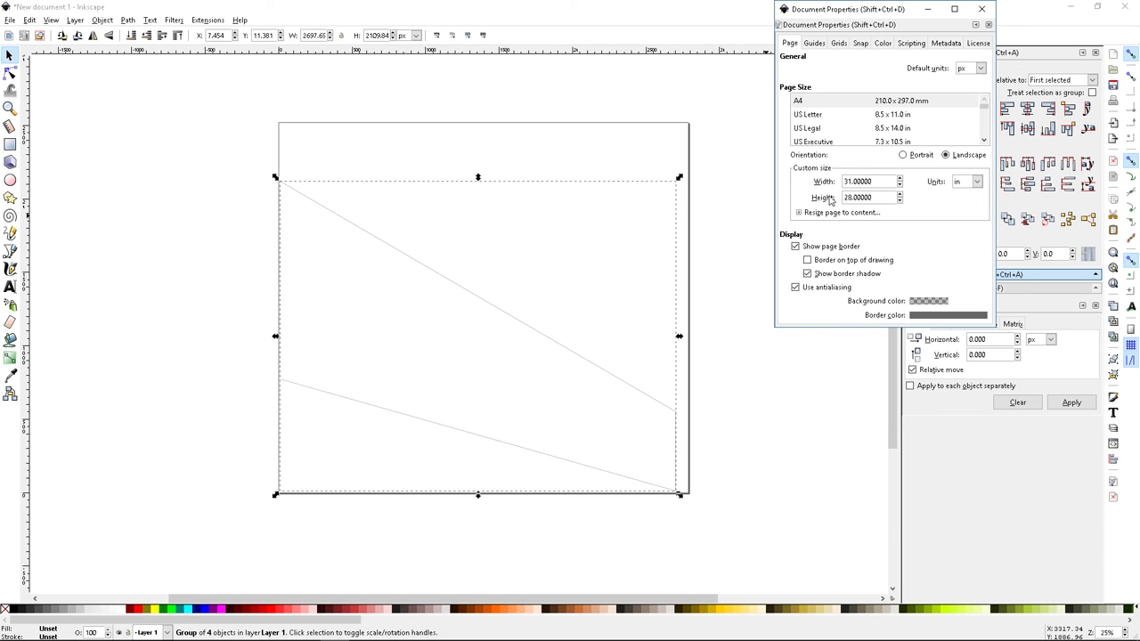
pyautogui.click(9, 20)
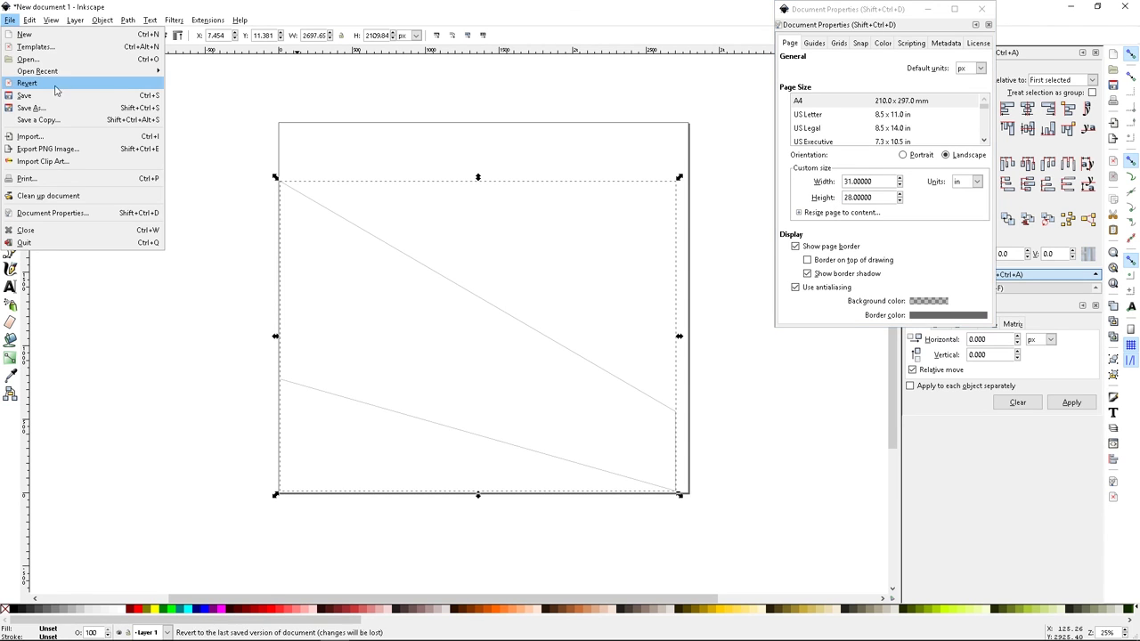
# Save the drawing as drawing-1.pdf with default PDF options and open it in Acrobat Reader
pyautogui.click(43, 111)
pyautogui.click(257, 250)
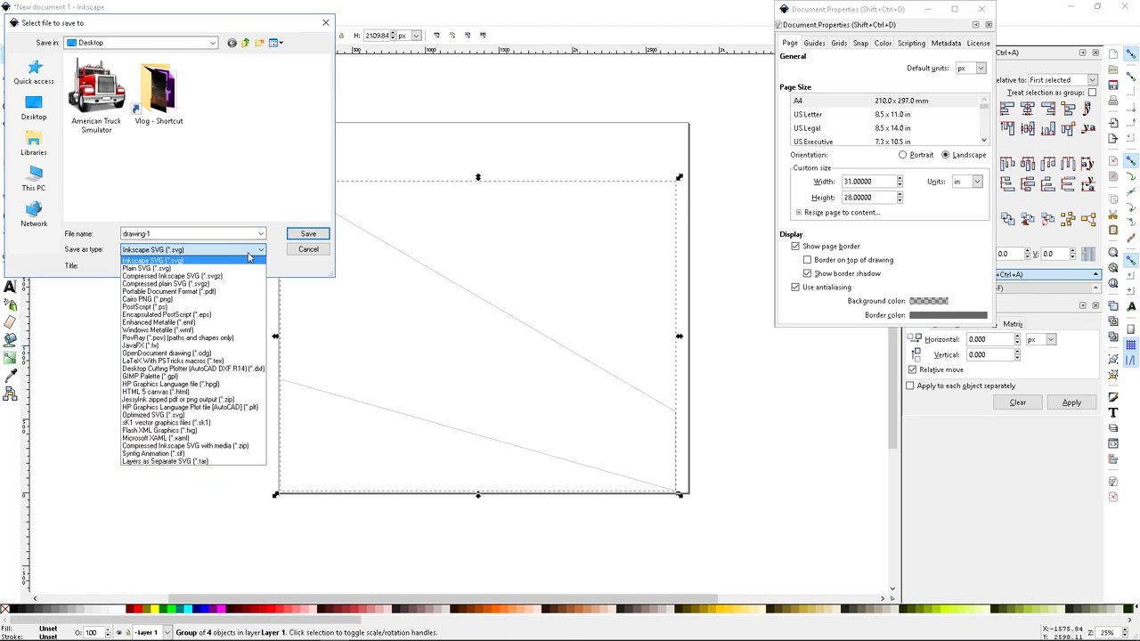
pyautogui.click(237, 292)
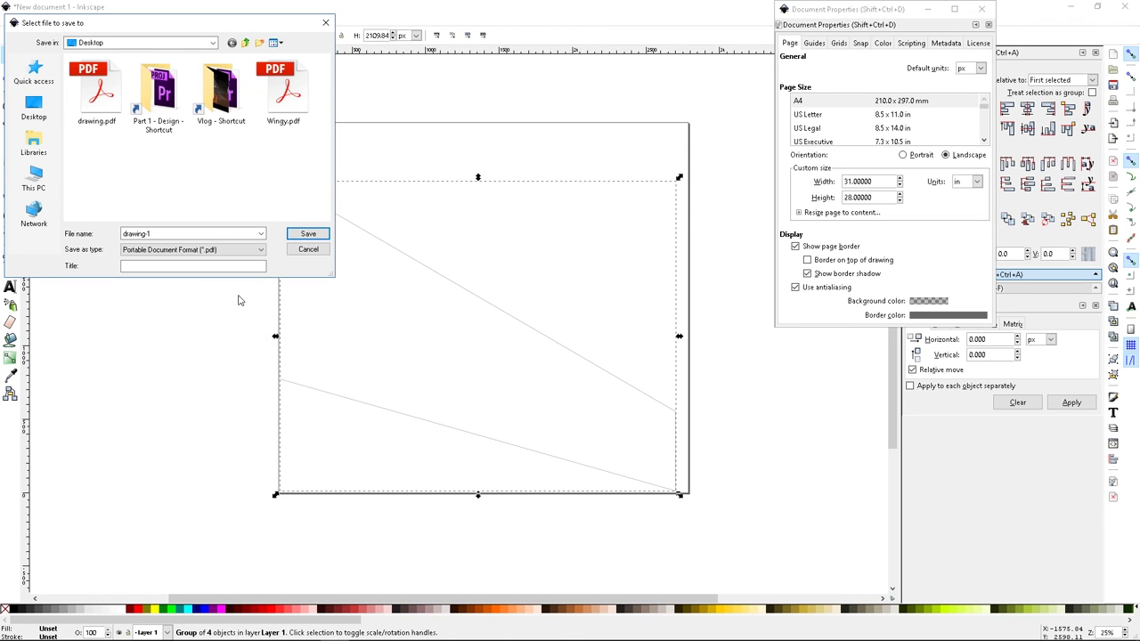
pyautogui.click(309, 236)
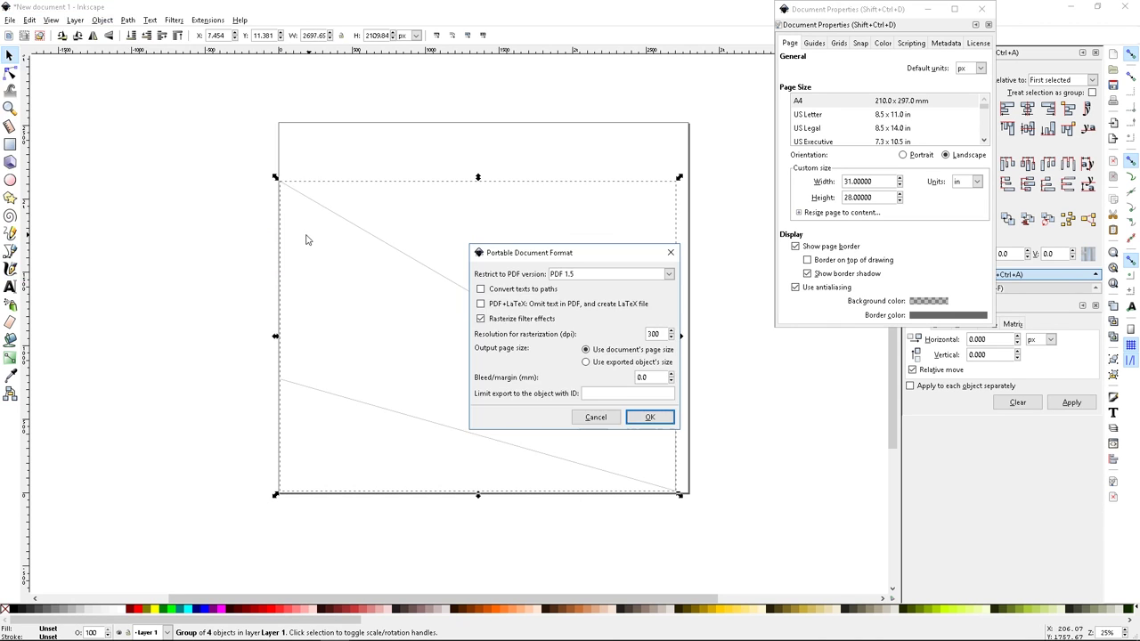
pyautogui.click(650, 417)
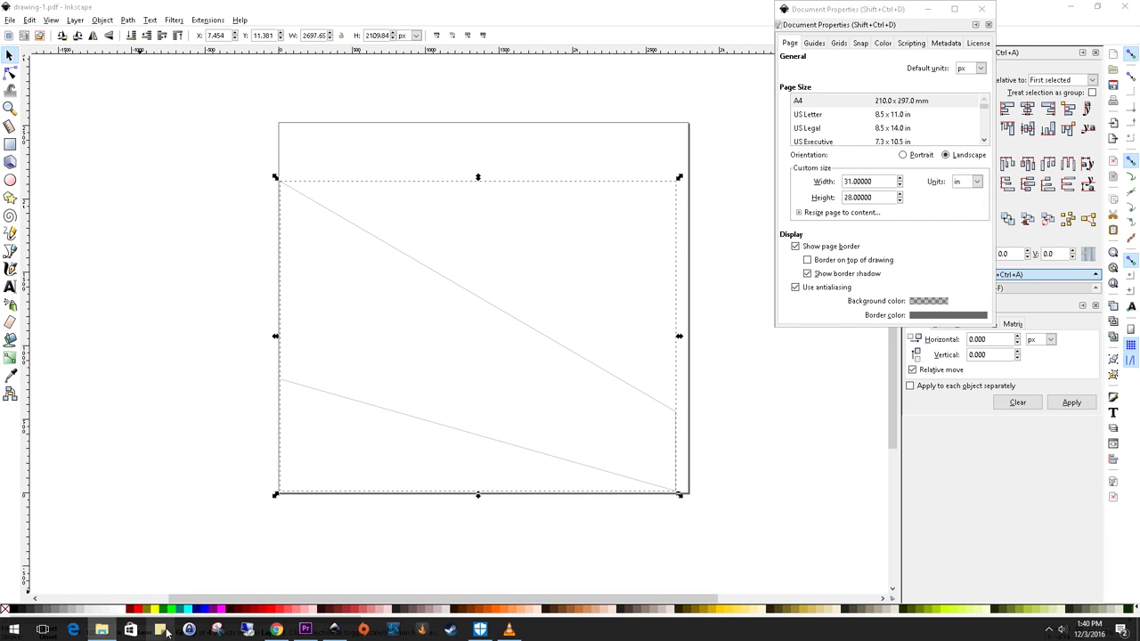
pyautogui.rightClick(104, 630)
pyautogui.click(80, 566)
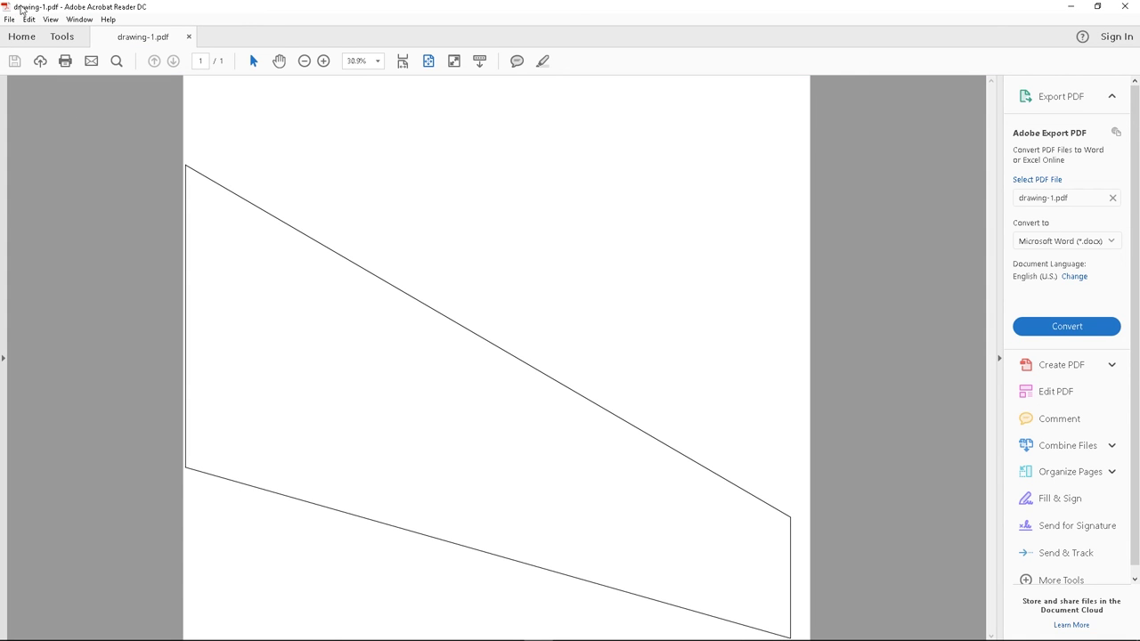
# In Acrobat's Print dialog, choose Poster sizing at 100% tile scale, tiling the outline over 12 pages
pyautogui.click(11, 18)
pyautogui.click(58, 224)
pyautogui.click(450, 292)
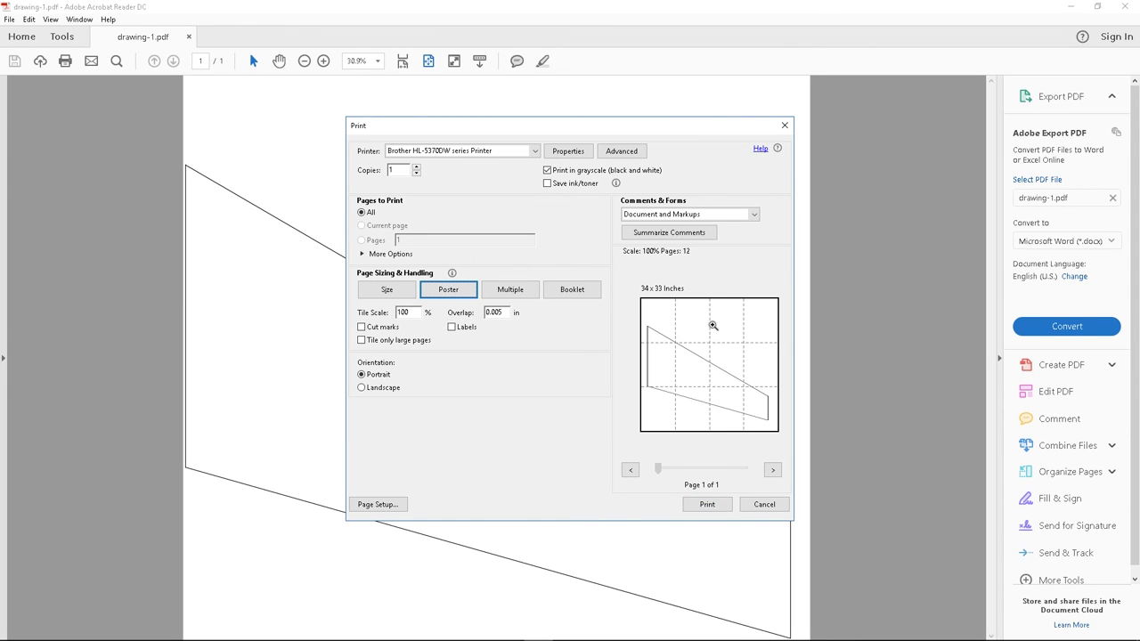